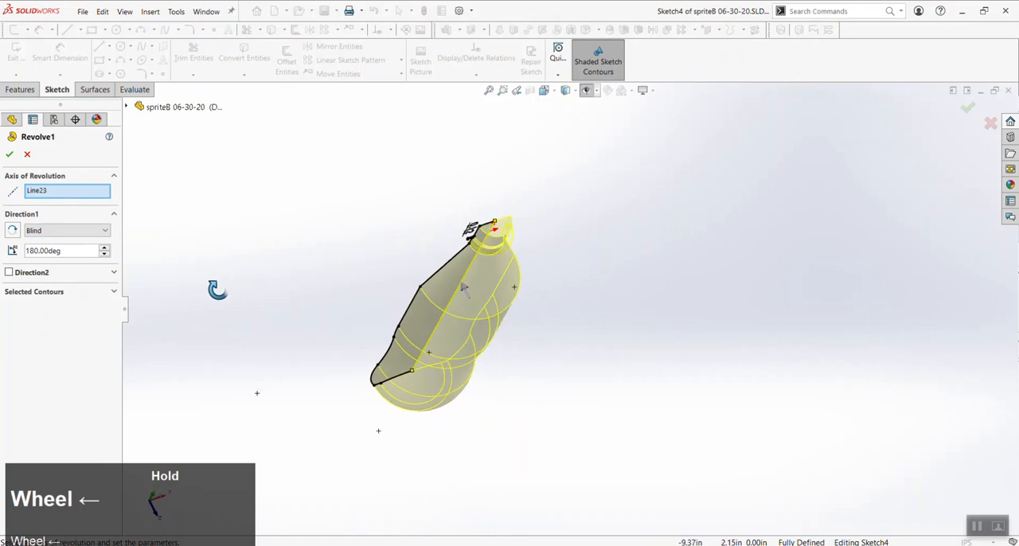
Change the direction type of the bottle's Revolve1 to Mid Plane and accept the feature
left_click(95, 231)
left_click(41, 279)
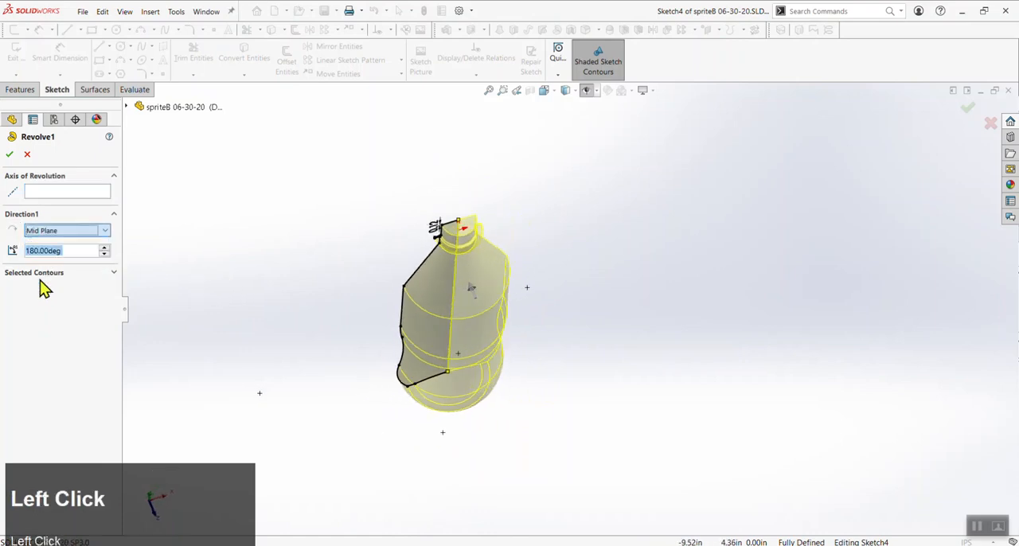
middle_click_drag(298, 266, 476, 260)
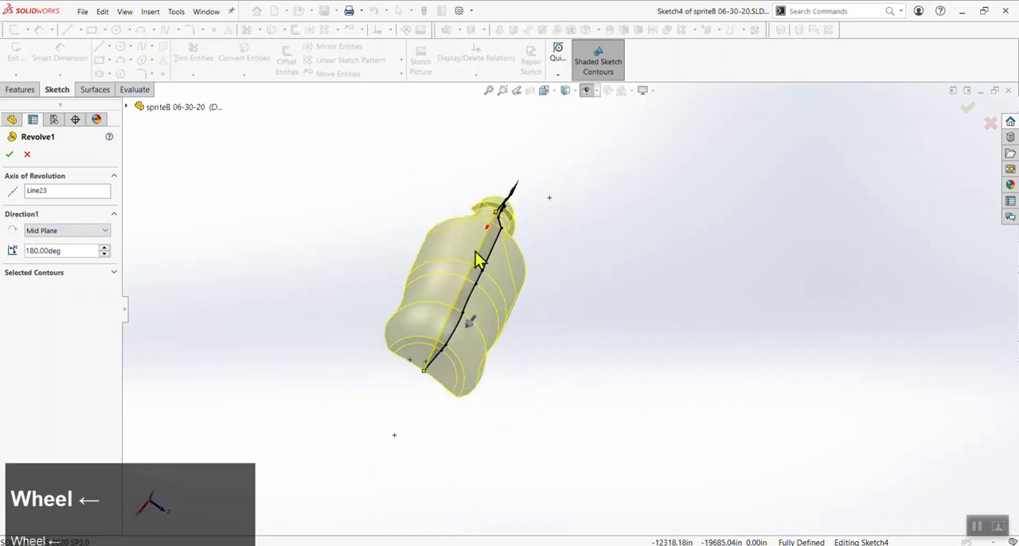
left_click(10, 155)
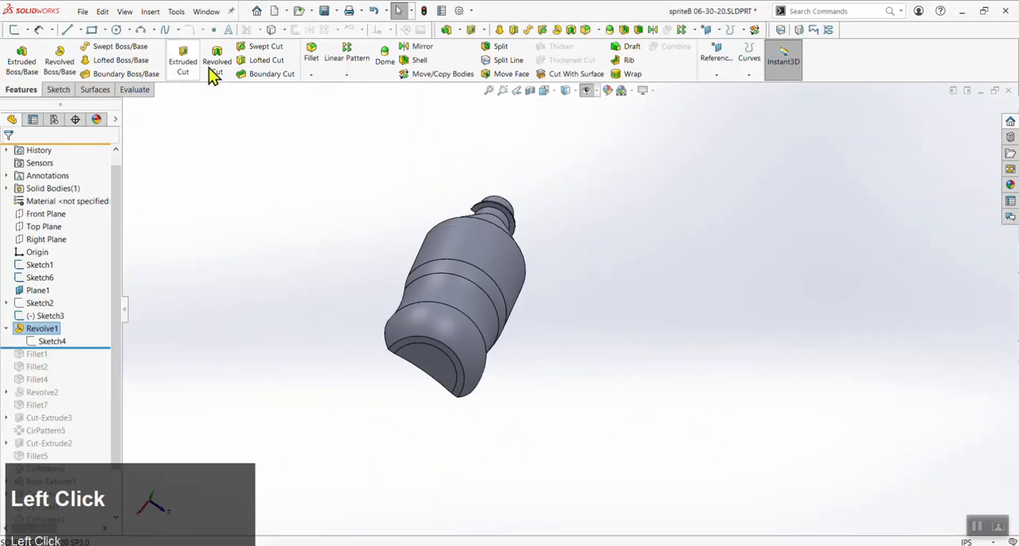
Undo the recent changes to Revolve1
key("ctrl+z")
left_click(557, 358)
key("ctrl+z")
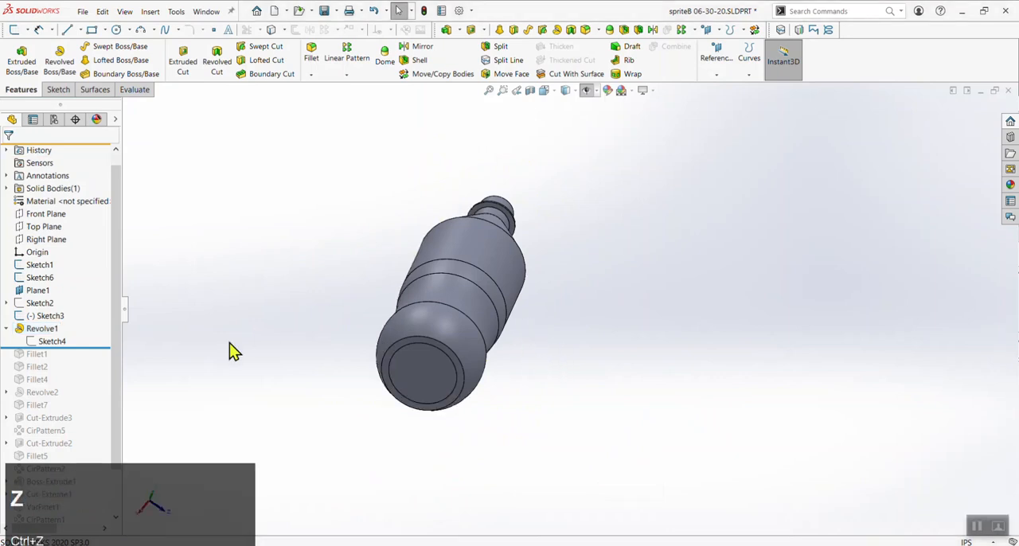
Roll the feature history forward past Fillet6 to bring back all of the bottle's features
left_click_drag(103, 349, 105, 507)
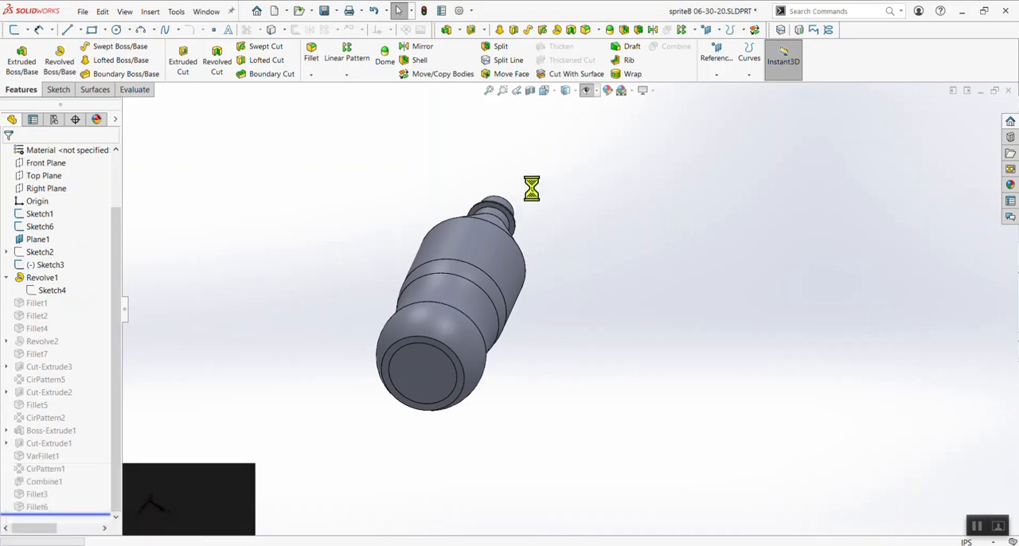
middle_click_drag(537, 200, 275, 319)
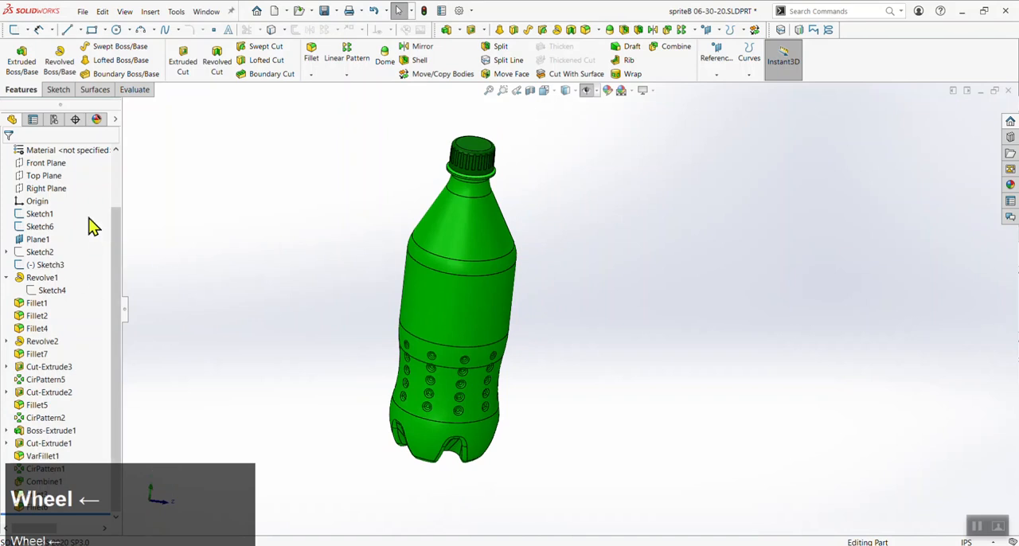
Edit Sketch1 to set the overall bottle width to 2.2 in, rebuild the part and dismiss the error report
left_click(39, 214)
mouse_move(475, 242)
middle_mouse_down()
mouse_move(420, 202)
mouse_move(438, 219)
middle_mouse_up()
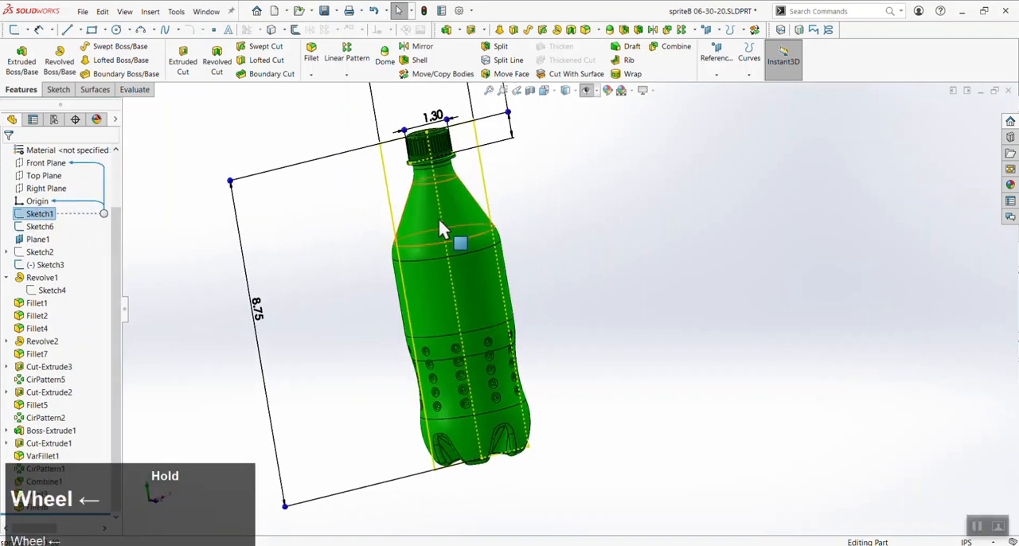
scroll(478, 211, "up", 3)
scroll(492, 207, "down", 1)
right_click(55, 221)
left_click(64, 180)
double_click(461, 157)
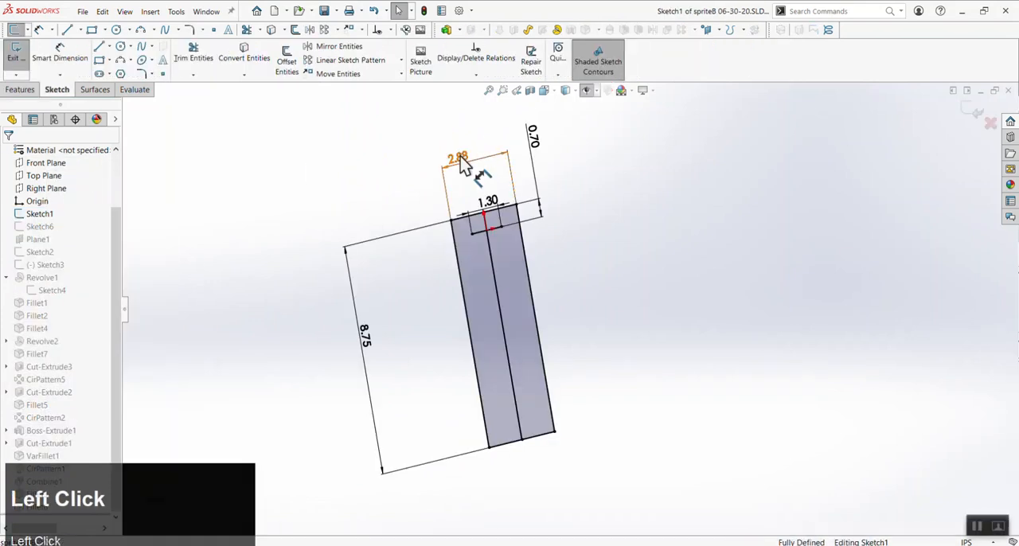
type("2.2")
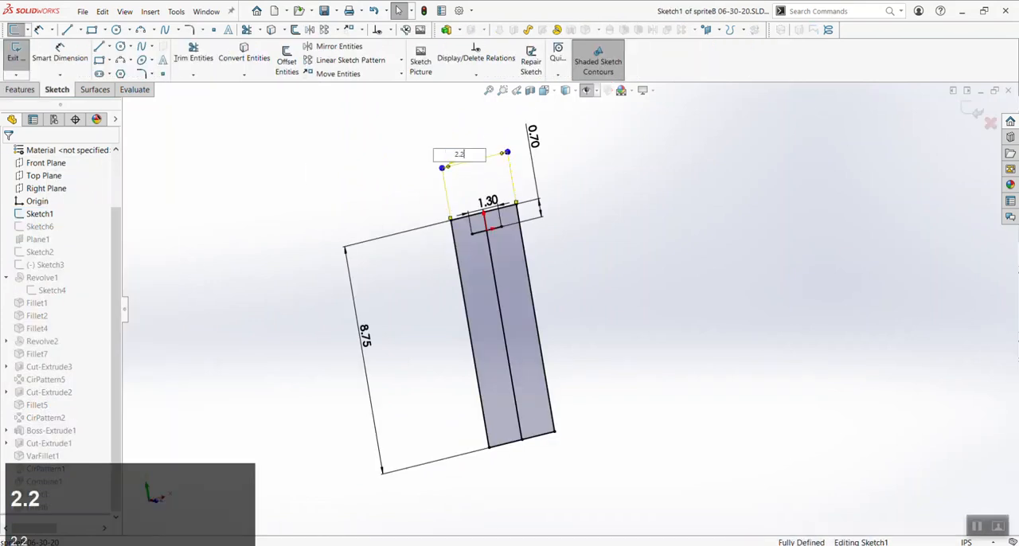
left_click(384, 198)
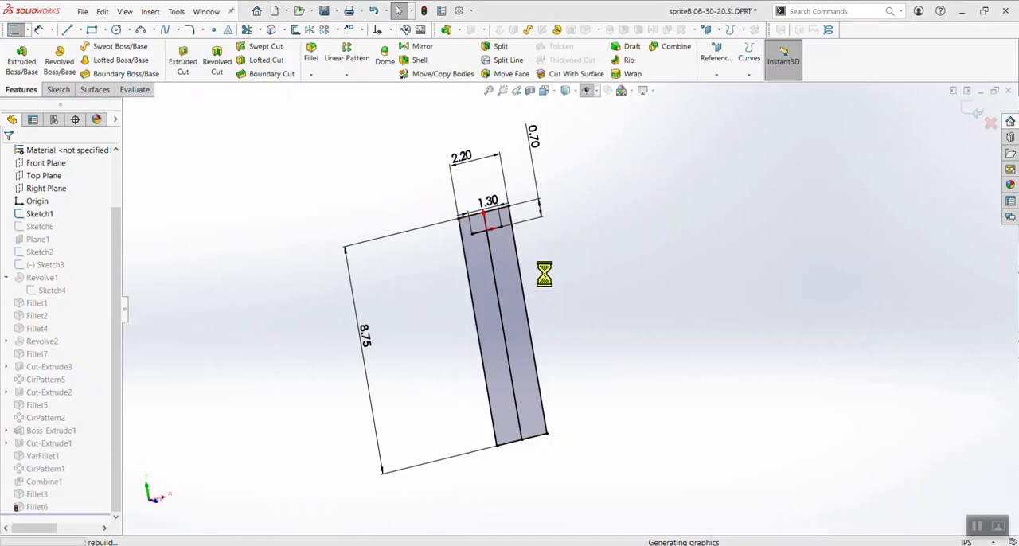
left_click(535, 290)
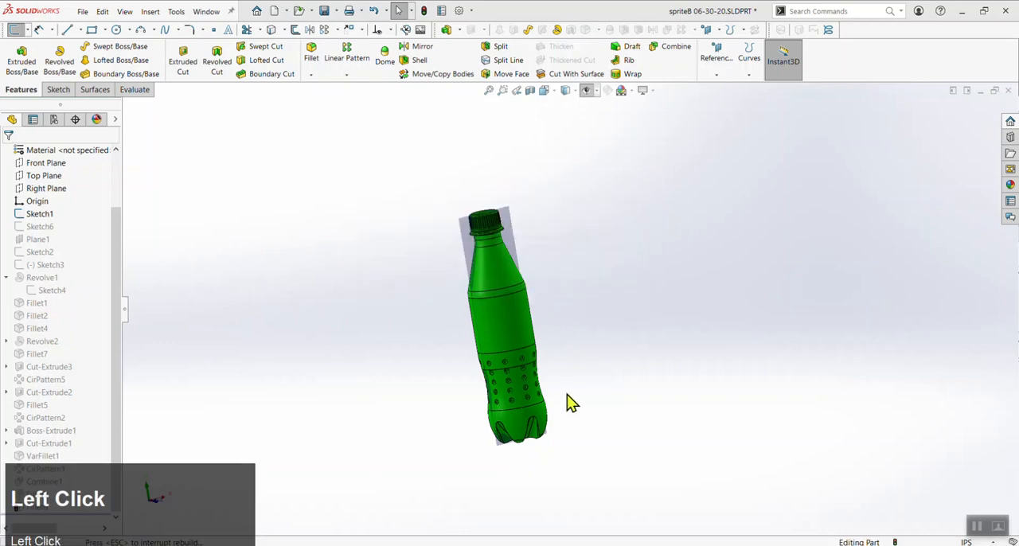
scroll(557, 378, "down", 1)
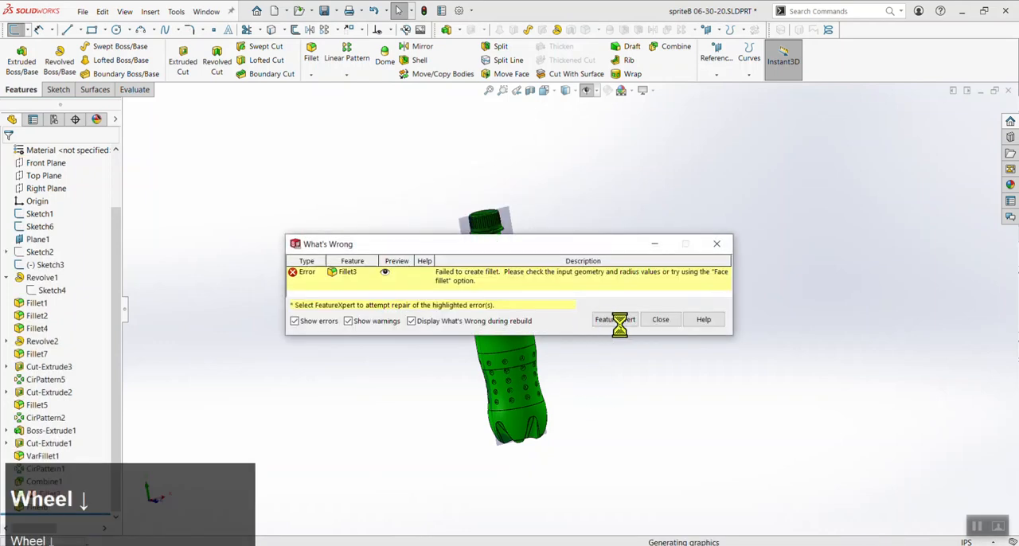
left_click(664, 321)
Examine the rebuilt bottle from several angles together with the Sketch4 profile of Revolve1
scroll(636, 348, "up", 1)
middle_click_drag(635, 348, 589, 420)
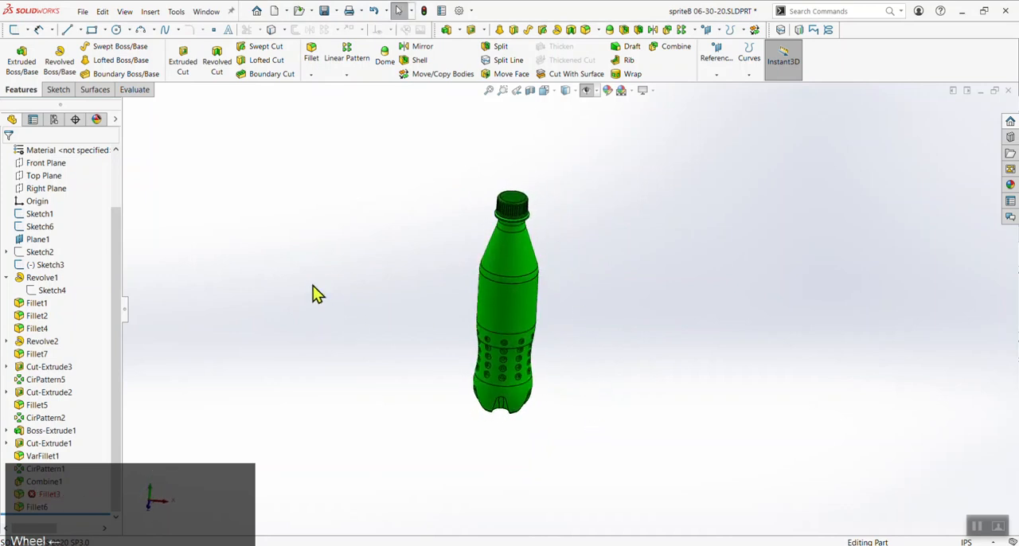
scroll(608, 315, "down", 2)
middle_click_drag(582, 348, 602, 250)
left_click(50, 291)
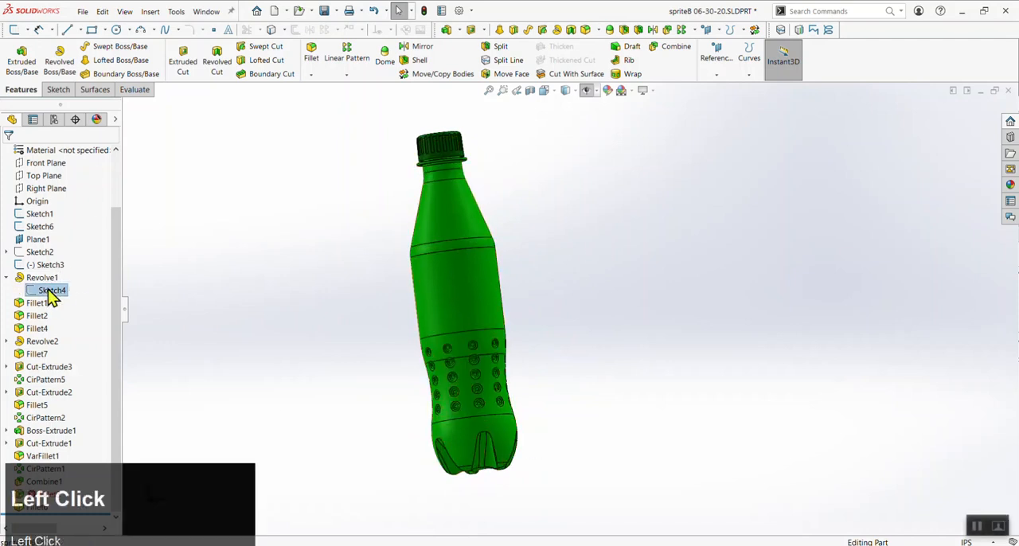
middle_click_drag(364, 302, 379, 380)
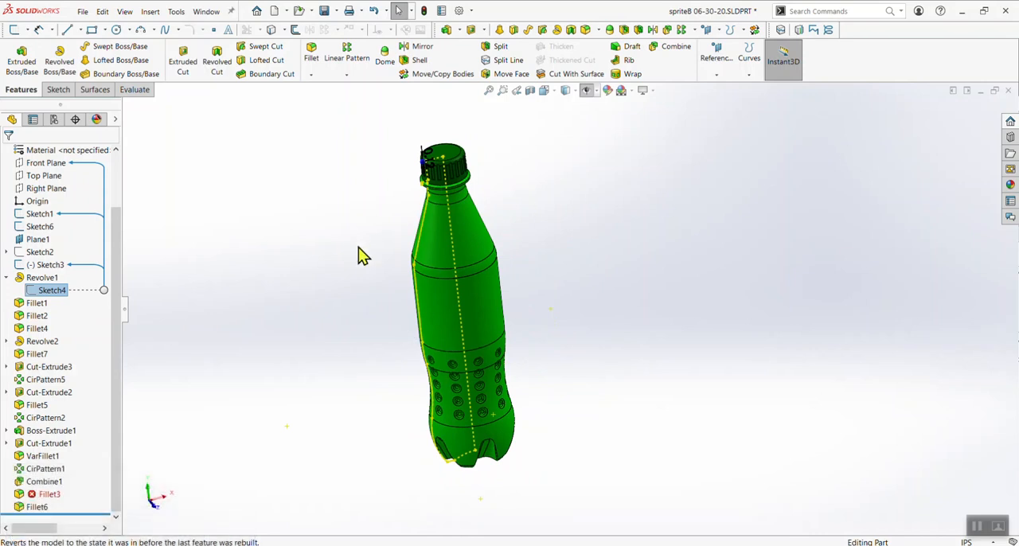
left_click(317, 337)
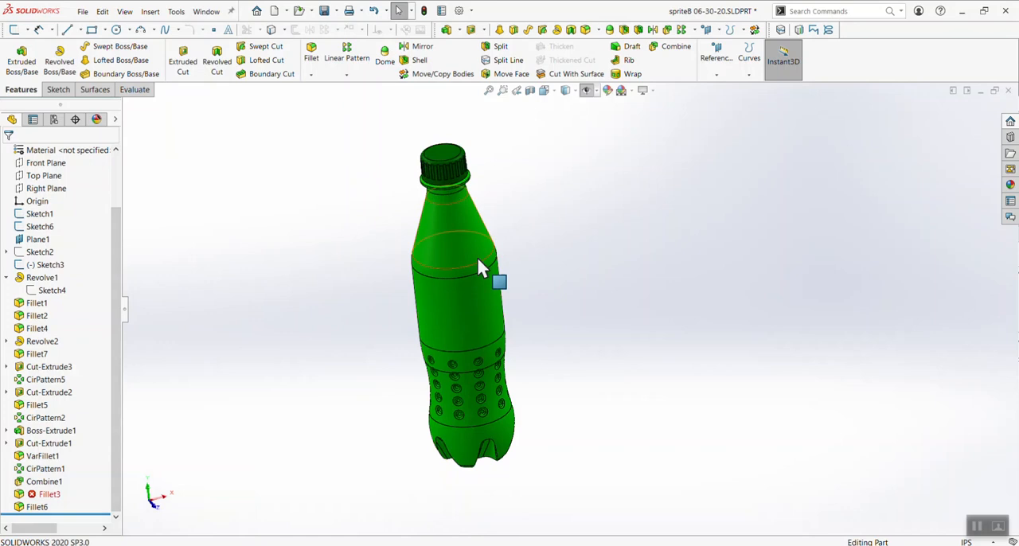
Reopen Sketch1 for editing and examine the rectangle that defines the bottle's overall dimensions
left_click(41, 215)
scroll(370, 311, "up", 3)
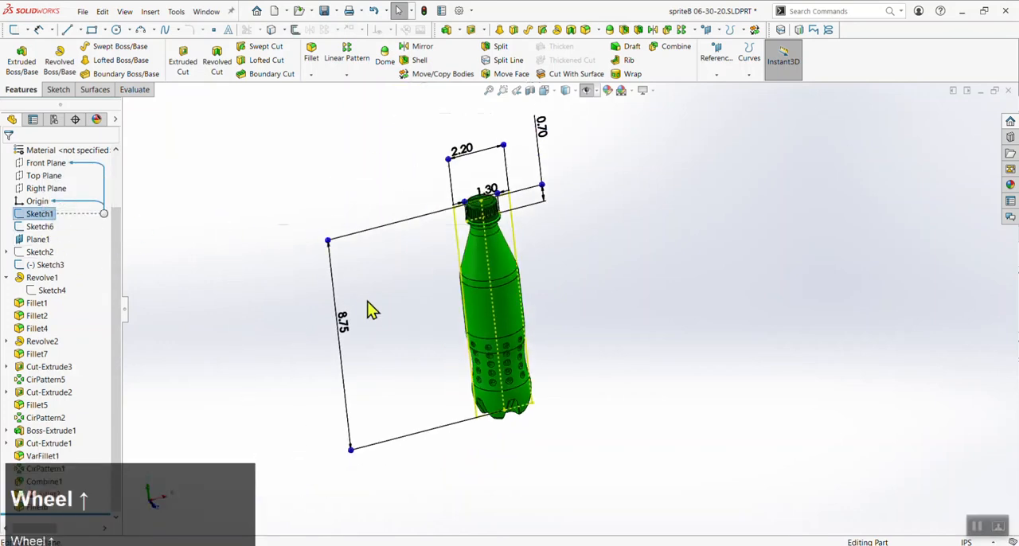
right_click(38, 215)
left_click(48, 191)
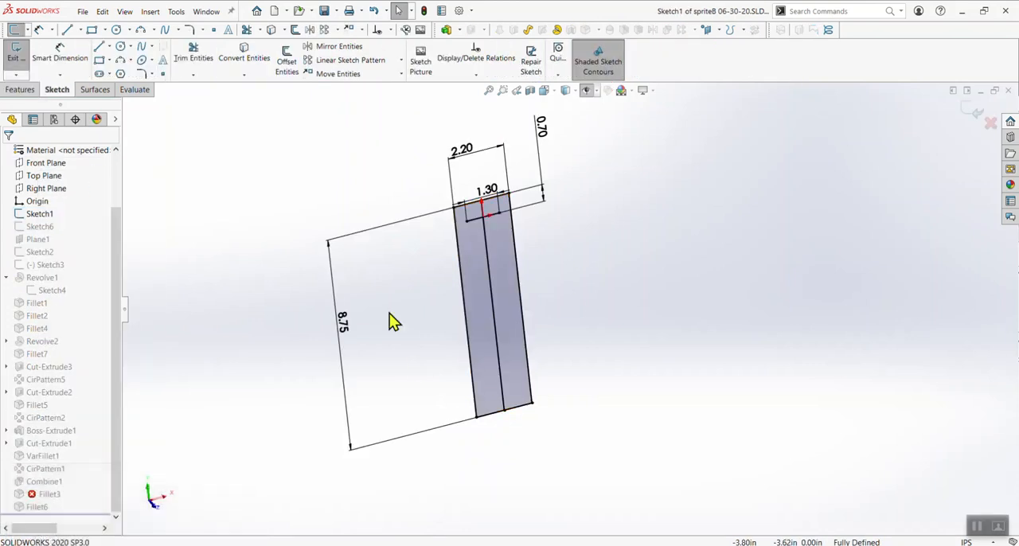
scroll(439, 305, "up", 1)
scroll(518, 289, "down", 1)
scroll(520, 281, "up", 1)
middle_click_drag(520, 281, 415, 285)
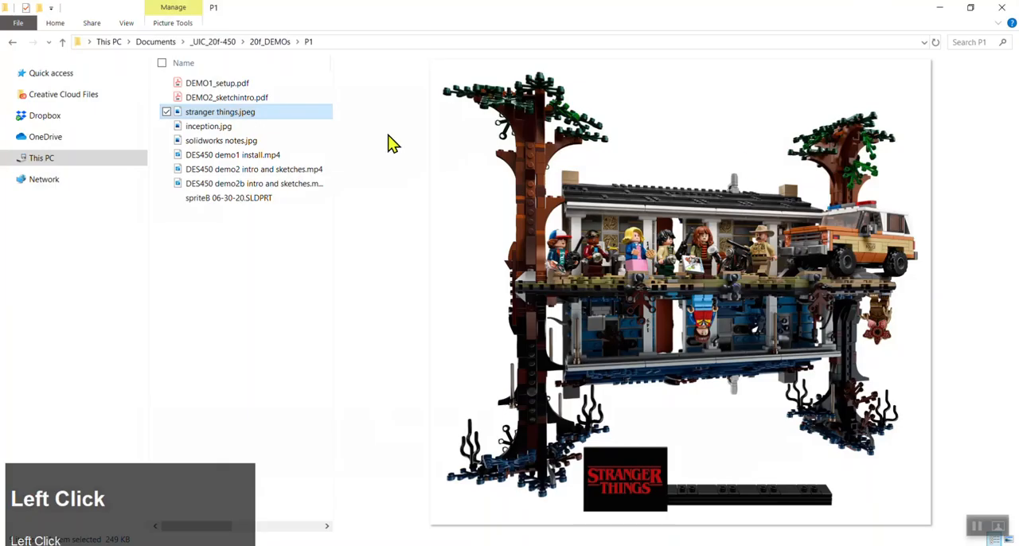
Switch to File Explorer, preview stranger things.jpeg and inception.jpg in the P1 folder, and return to SOLIDWORKS
left_click(204, 127)
left_click(198, 116)
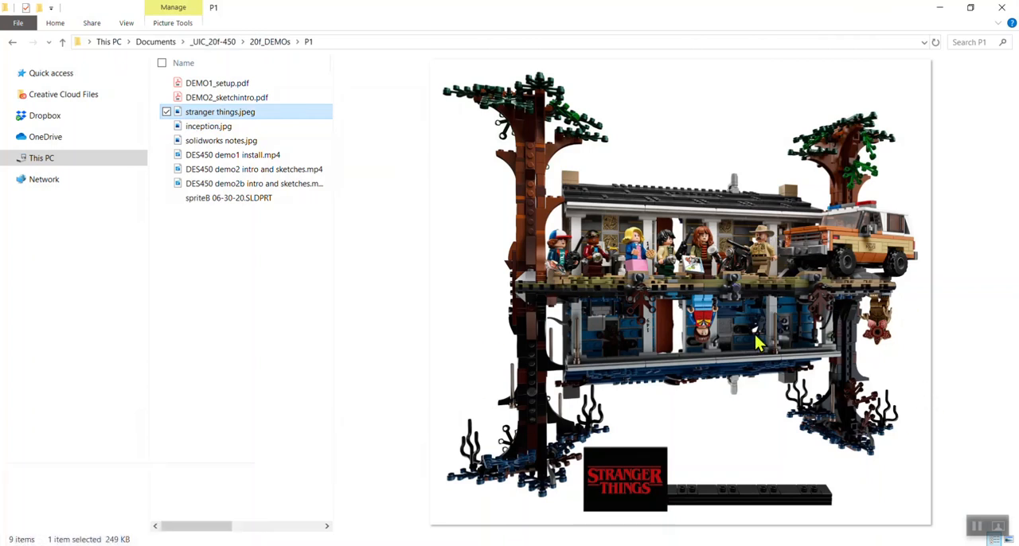
left_click(223, 129)
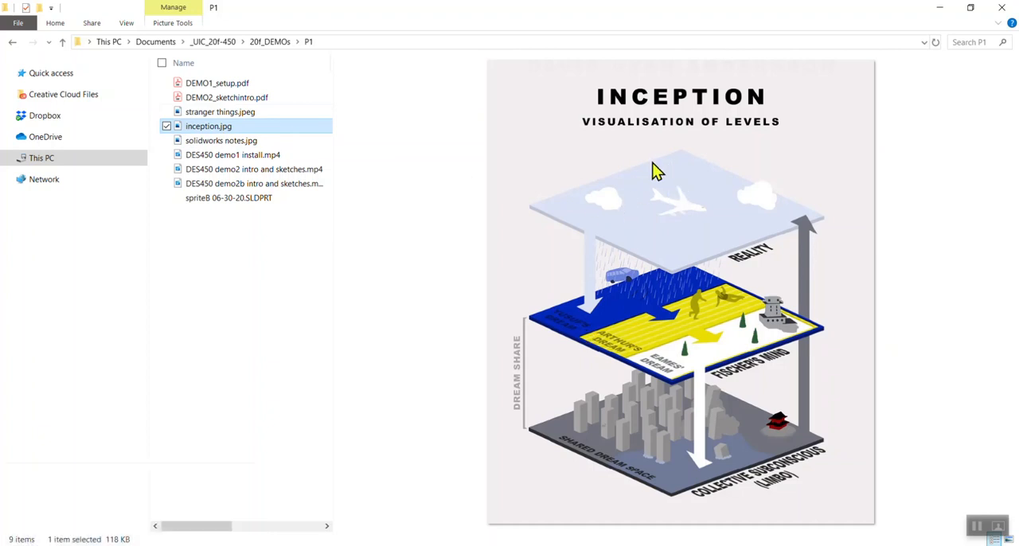
left_click(940, 9)
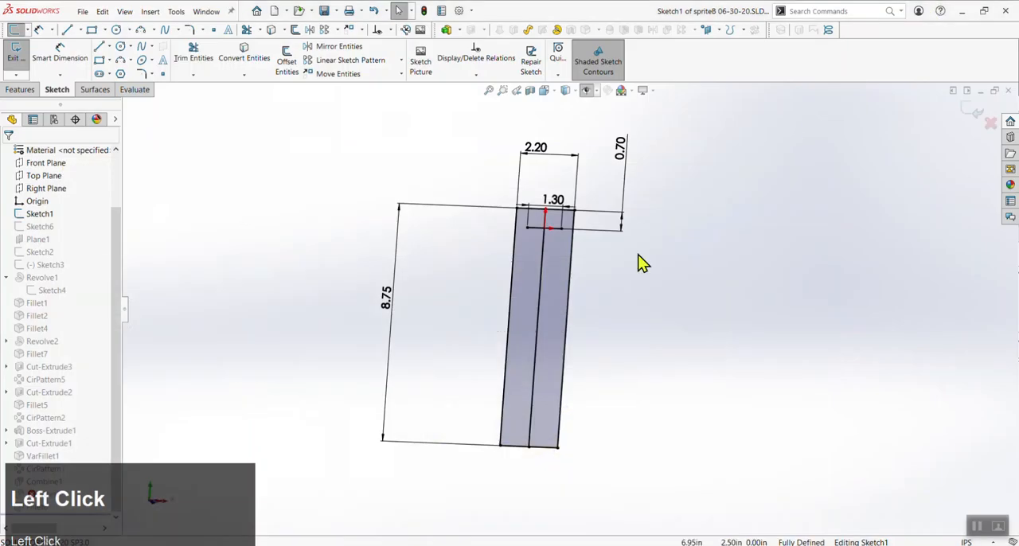
Exit Sketch1 and open Sketch4, the profile of Revolve1, for editing
left_click(18, 60)
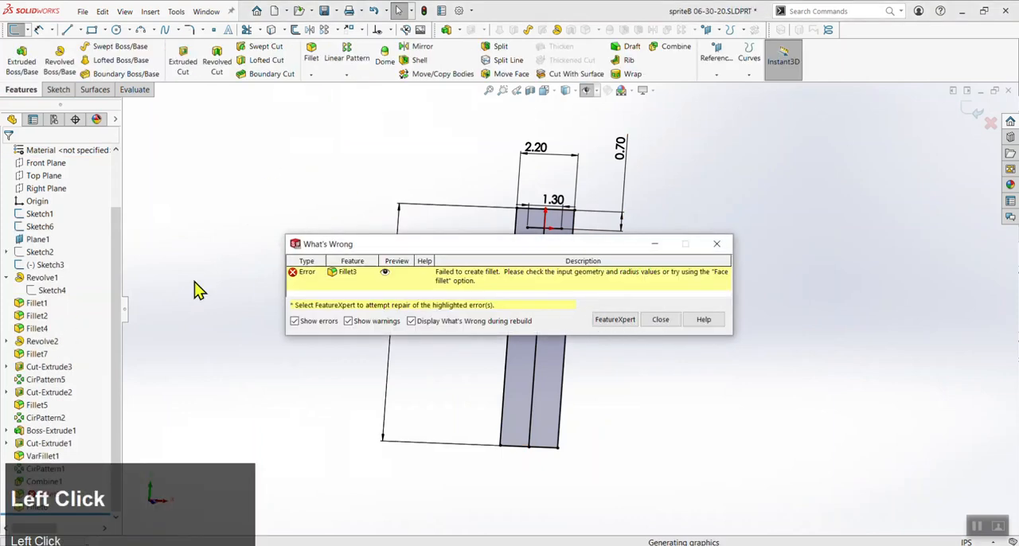
left_click(40, 215)
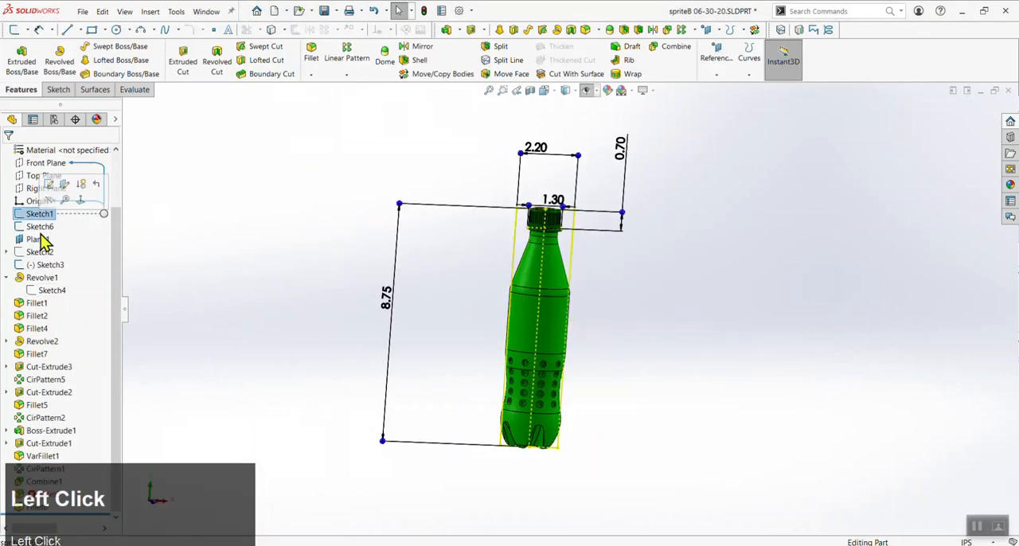
left_click(47, 291)
left_click(48, 262)
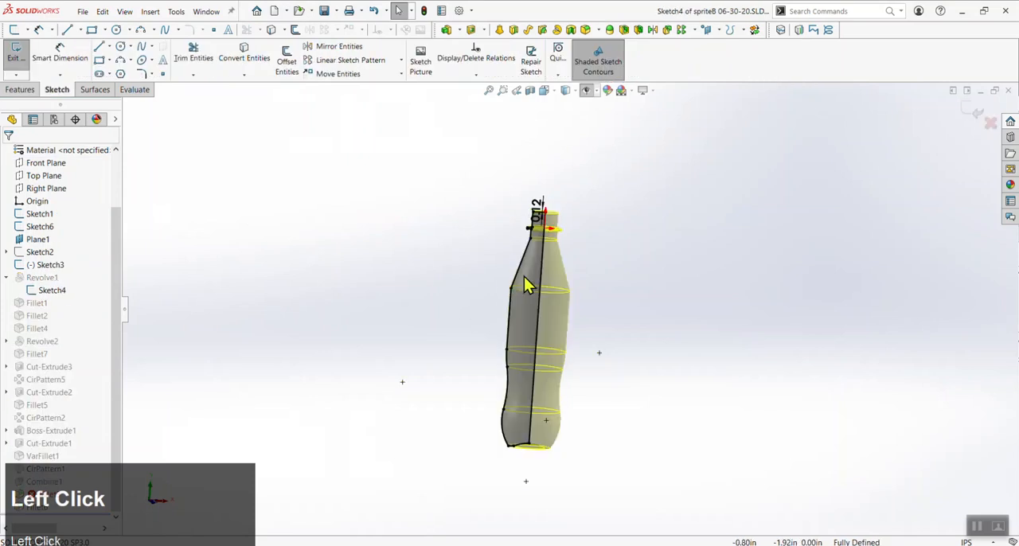
Display the reference sketches and Plane1 and examine how Sketch4's neck and shoulder profile relates to them
scroll(549, 326, "down", 2)
scroll(547, 322, "down", 2)
mouse_move(558, 180)
middle_mouse_down()
mouse_move(521, 211)
mouse_move(535, 192)
middle_mouse_up()
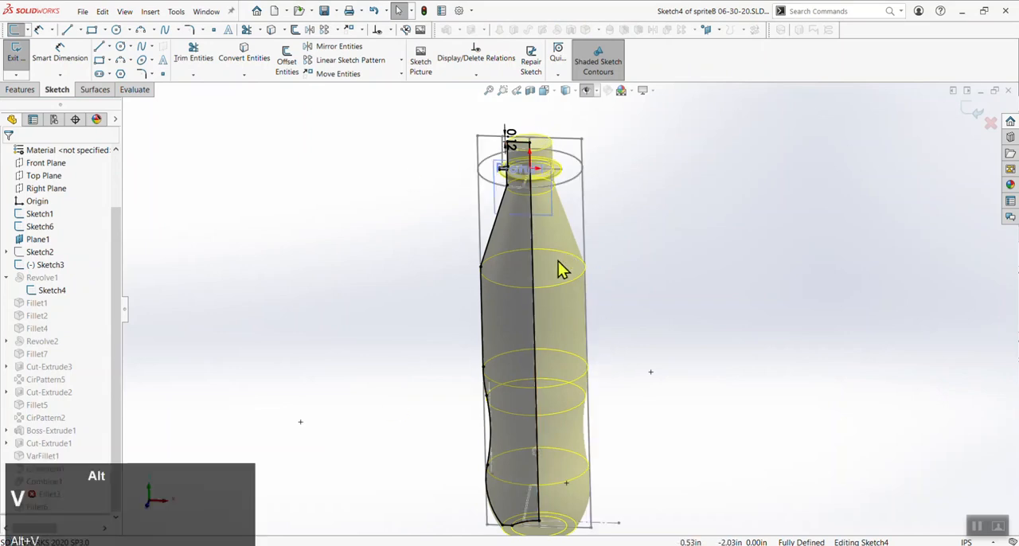
scroll(553, 152, "down", 5)
scroll(439, 211, "down", 3)
middle_click_drag(438, 209, 494, 243)
scroll(475, 167, "up", 3)
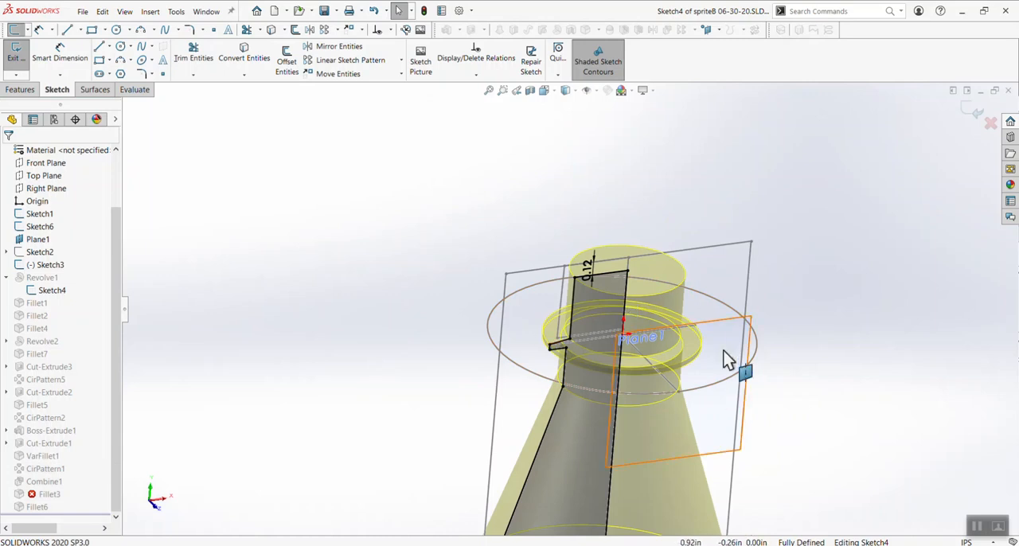
scroll(701, 374, "up", 2)
scroll(574, 239, "down", 2)
scroll(650, 326, "up", 2)
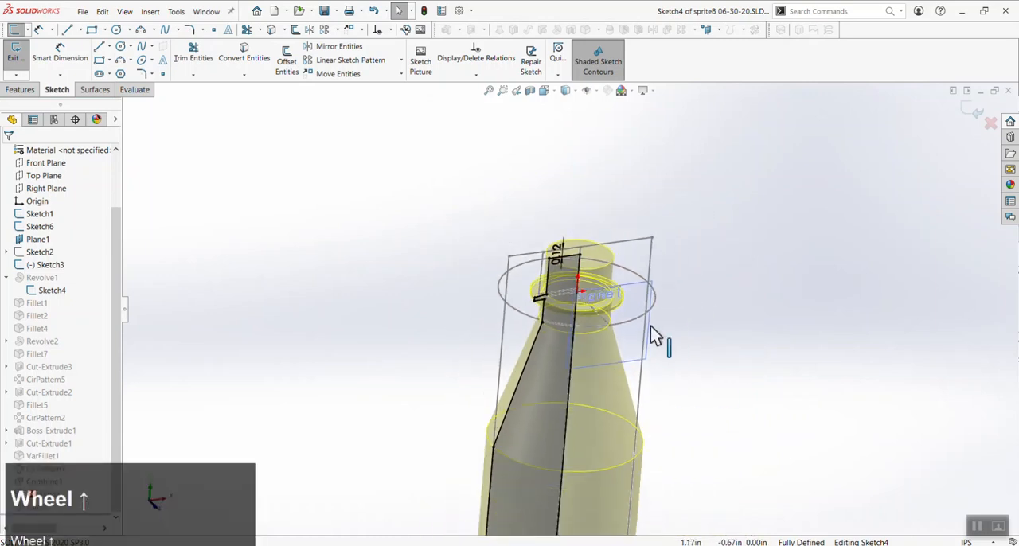
middle_click_drag(639, 370, 531, 313)
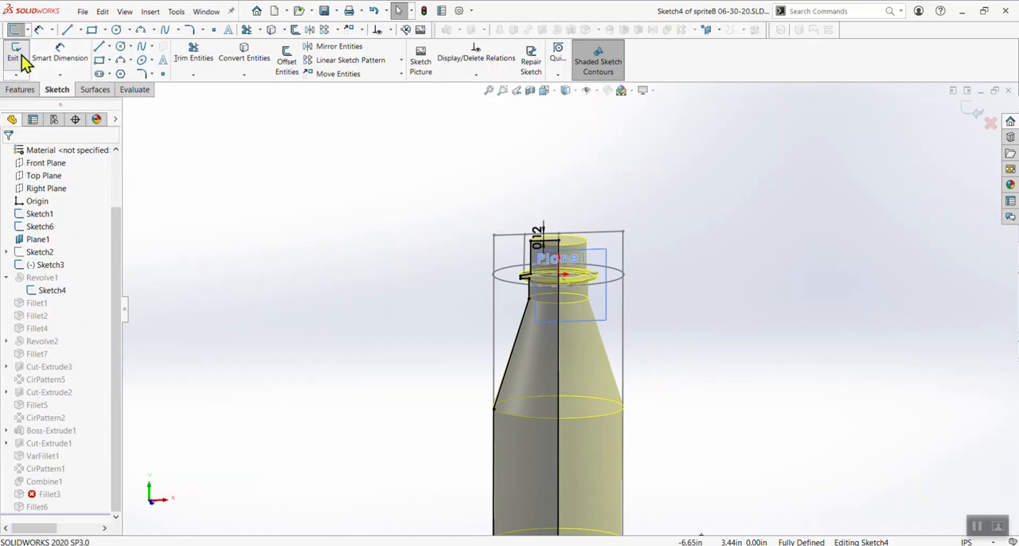
left_click(980, 525)
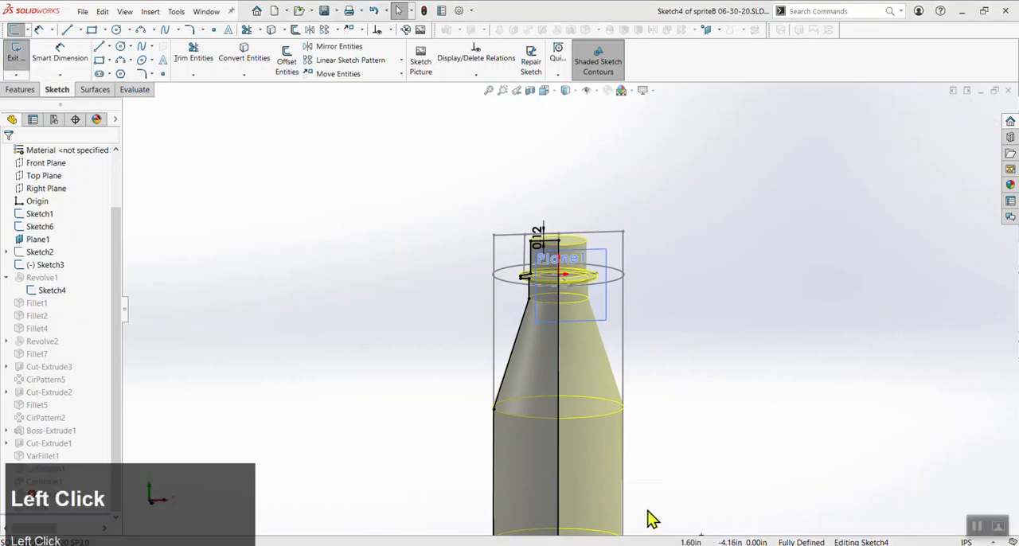
Exit Sketch4, dismiss the rebuild error report and view the whole bottle
left_click(15, 62)
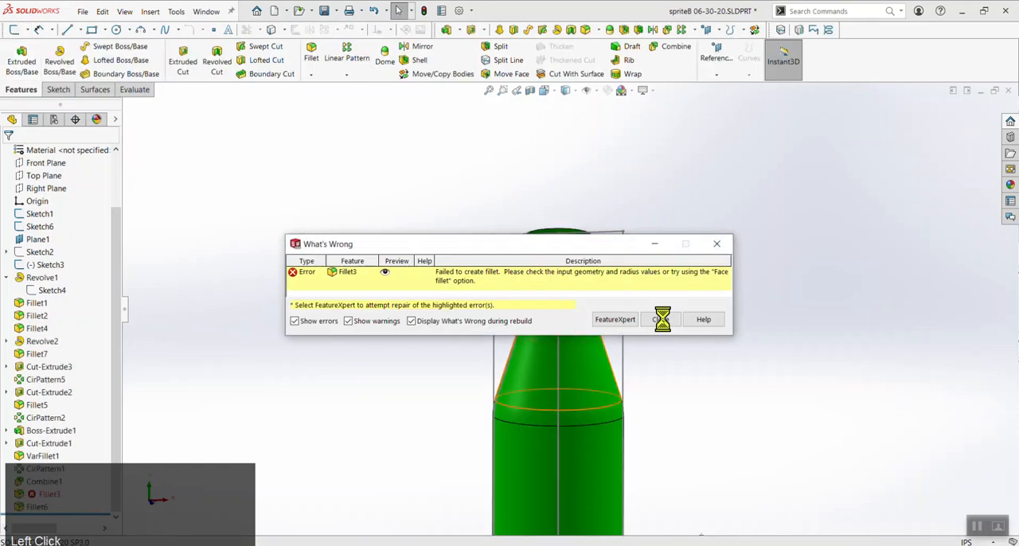
left_click(666, 322)
scroll(673, 382, "up", 2)
scroll(673, 382, "up", 2)
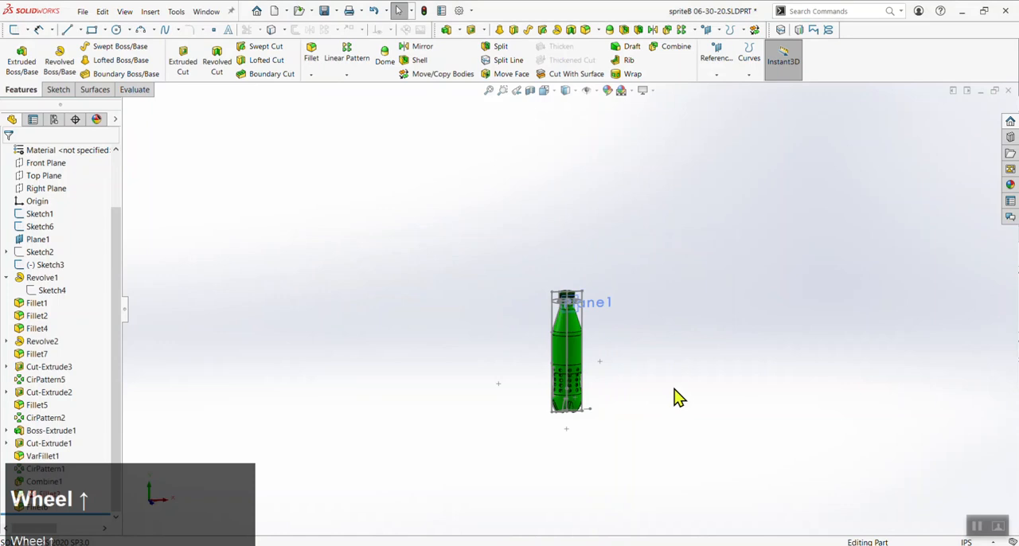
scroll(558, 272, "down", 3)
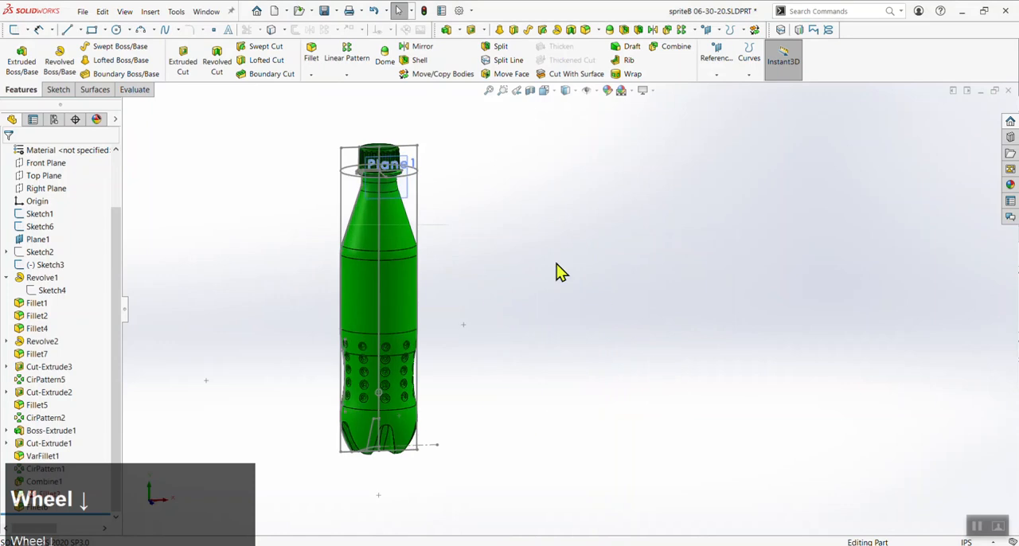
Create a new part document from the Part450 template in the advanced template list
left_click(83, 12)
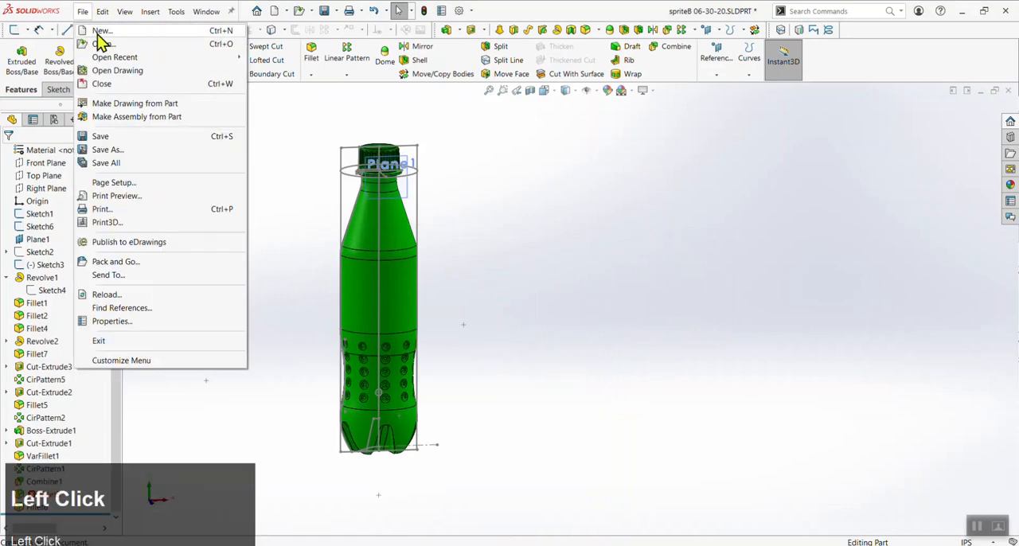
left_click(99, 32)
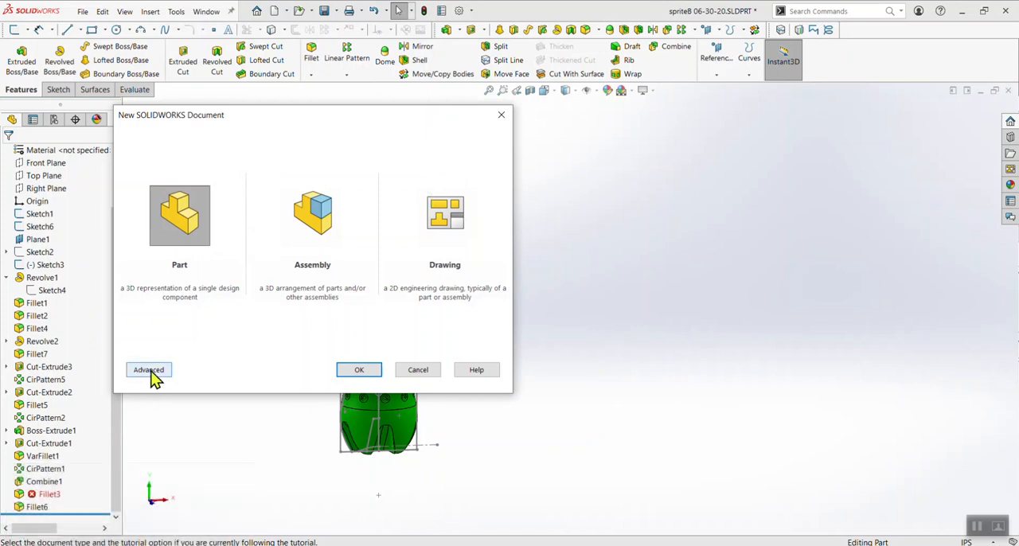
left_click(150, 371)
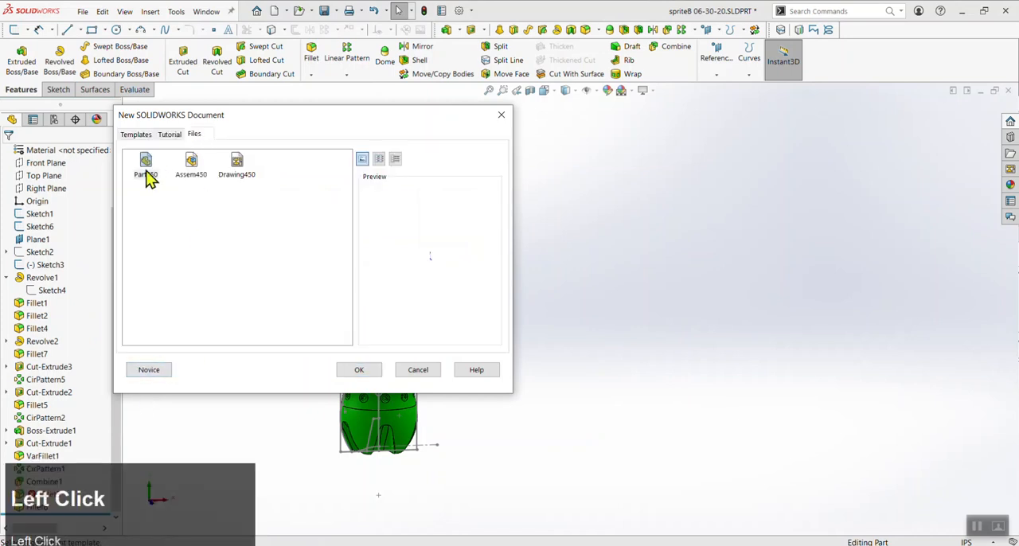
left_click(359, 370)
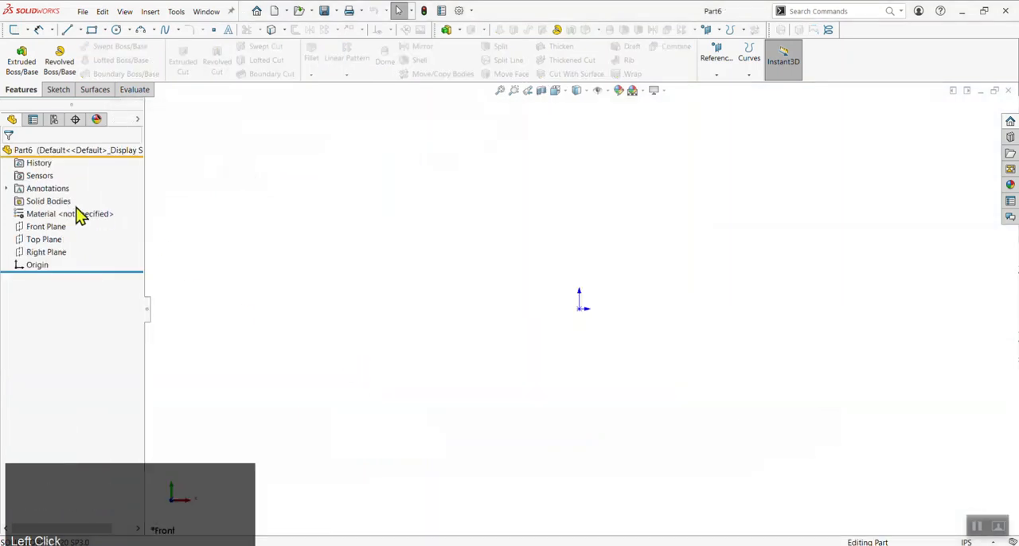
Show the Front, Top and Right planes together with the origin and examine their orientation from an angled view
left_click(57, 229)
left_click(38, 266, "shift")
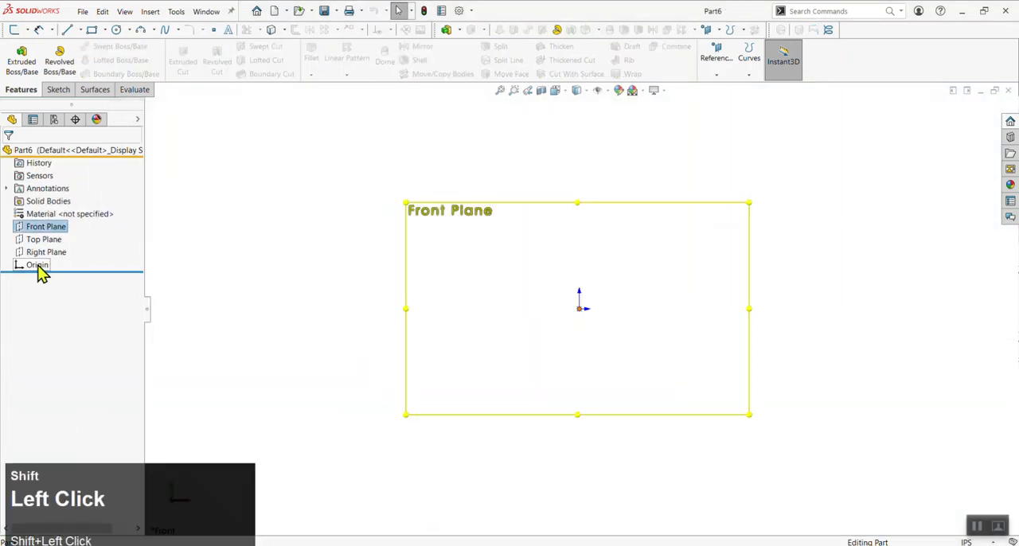
middle_click_drag(514, 278, 487, 323)
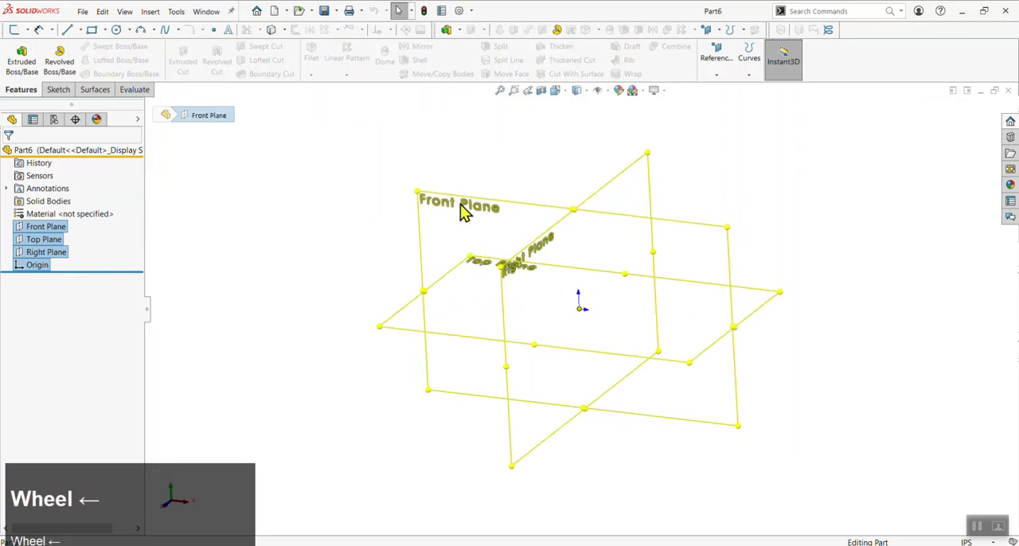
left_click(223, 291)
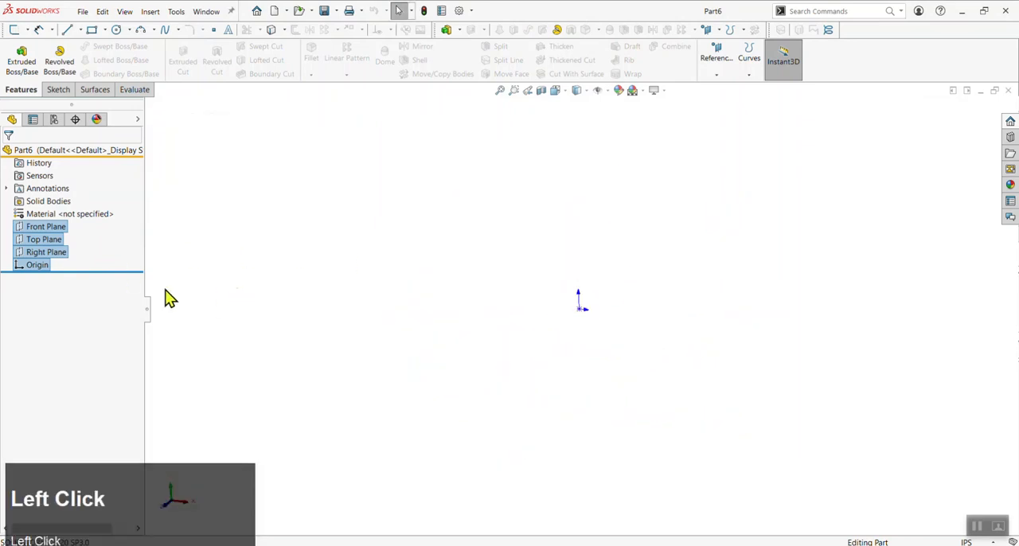
left_click(26, 268)
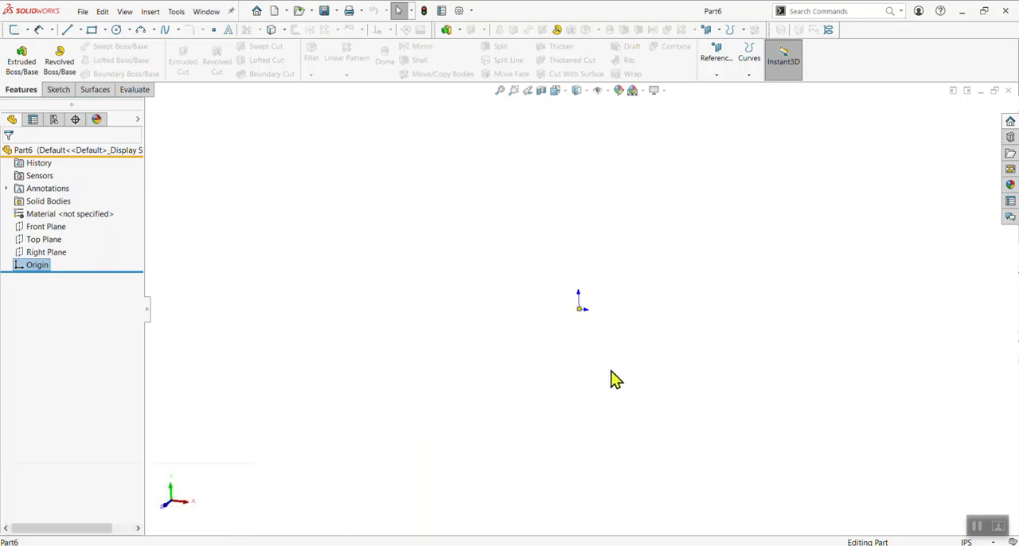
left_click(44, 240)
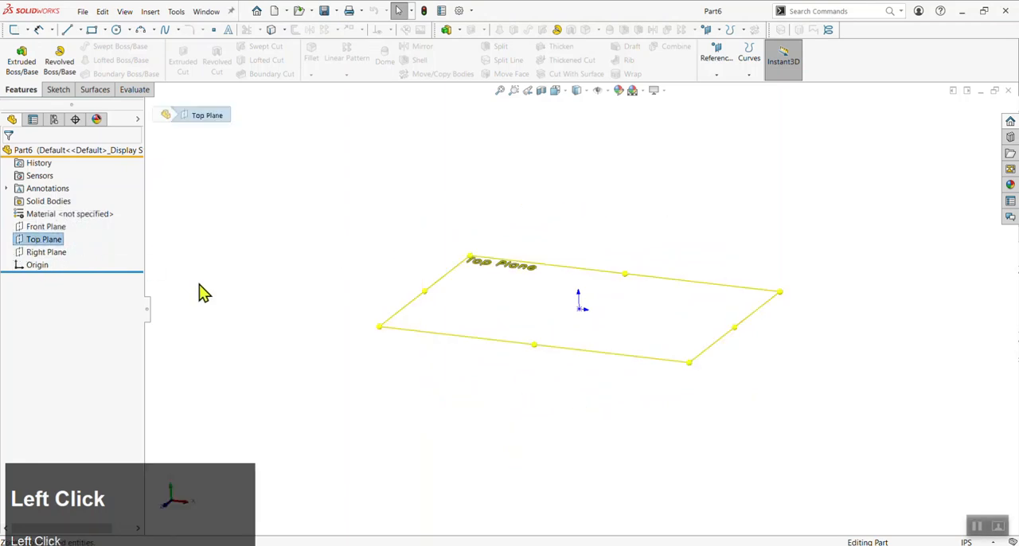
left_click(465, 220)
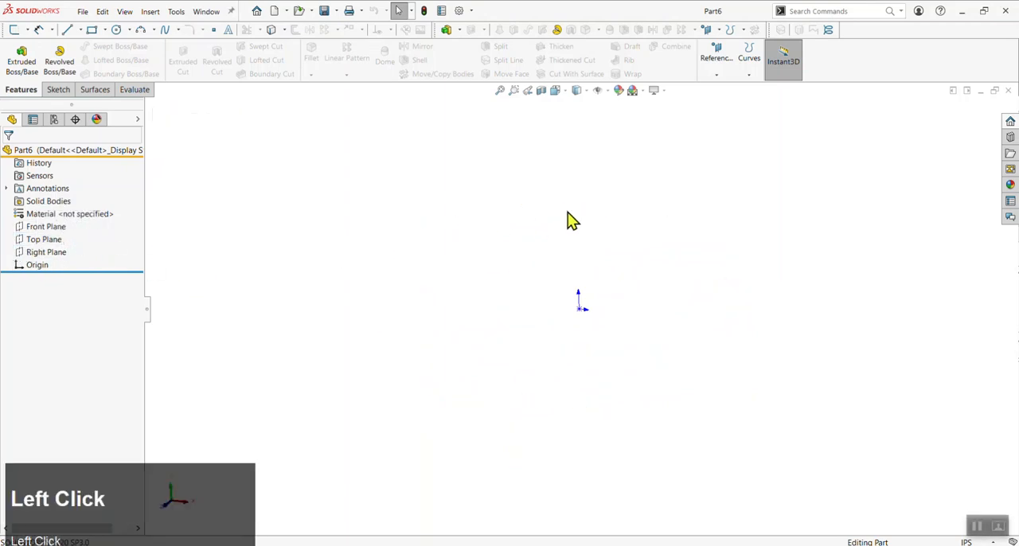
Start a new sketch on the Top Plane
left_click(42, 240)
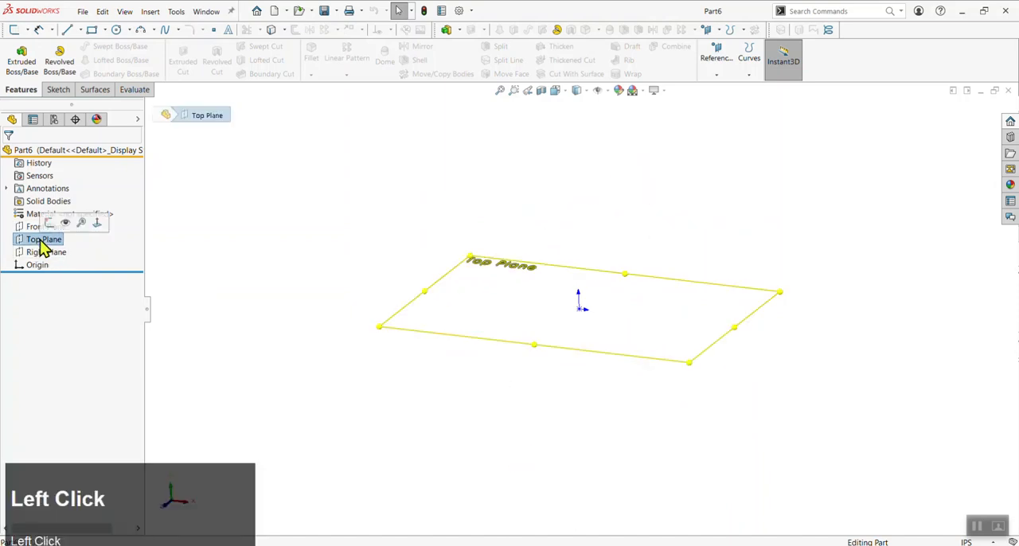
left_click(57, 90)
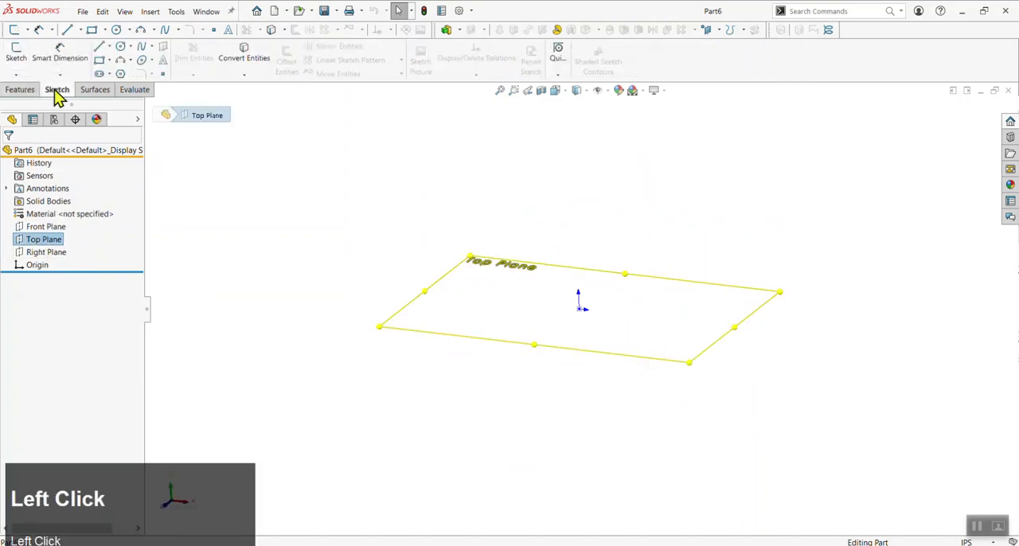
left_click(20, 63)
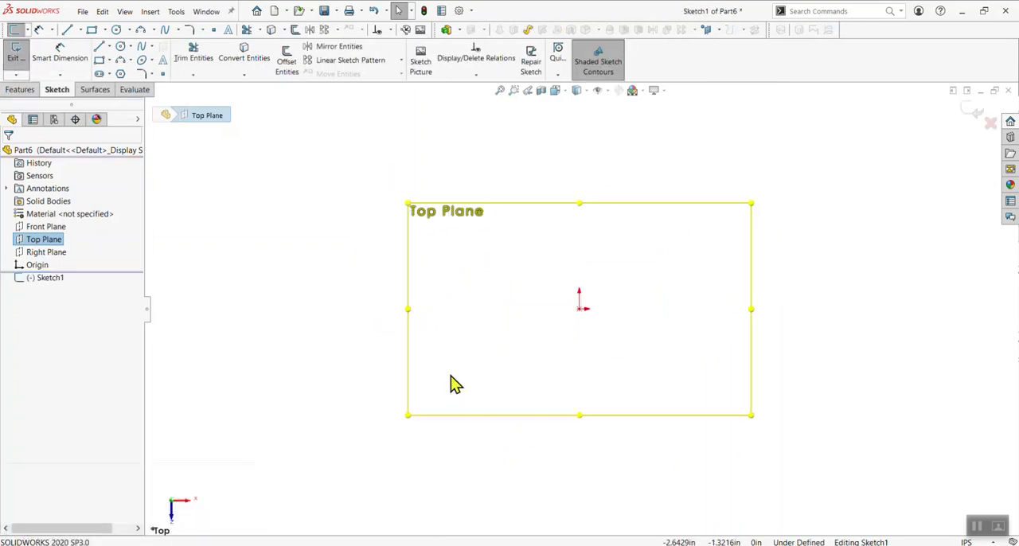
scroll(693, 349, "down", 1)
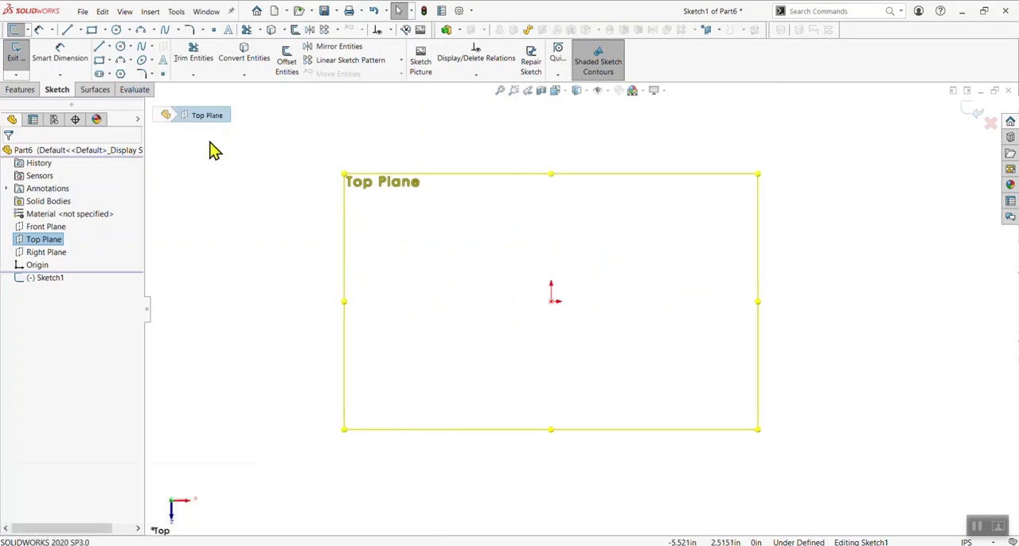
Sketch a closed, irregular five-sided line profile around the origin, with its left side about 2.5 in long
left_click(100, 49)
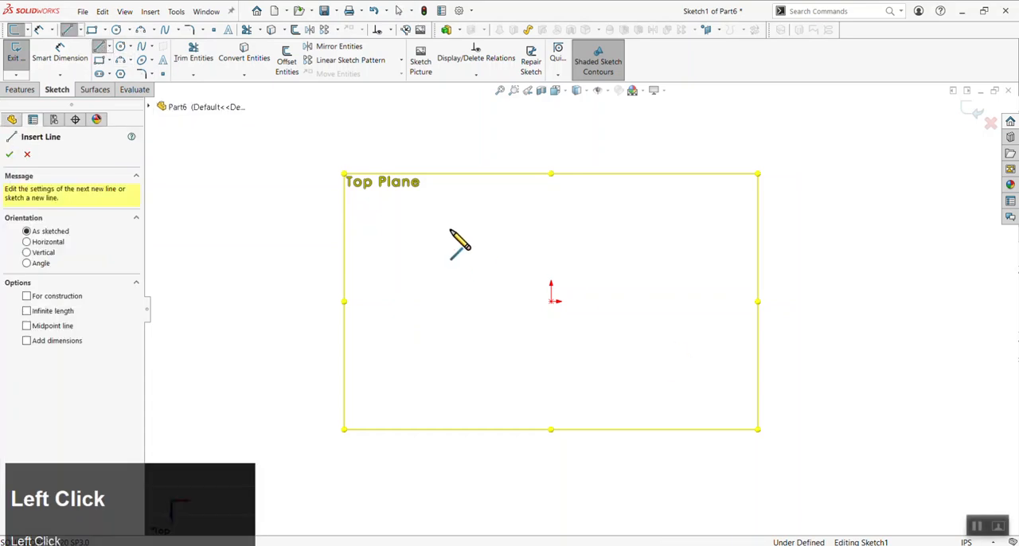
left_click_drag(450, 229, 589, 198)
left_click(669, 255)
left_click(655, 406)
left_click(429, 378)
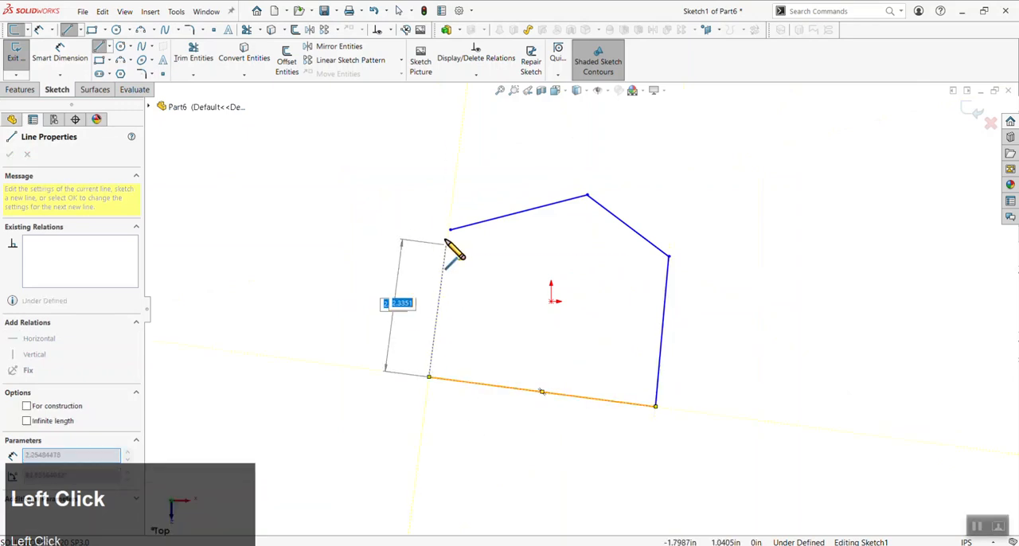
left_click(451, 230)
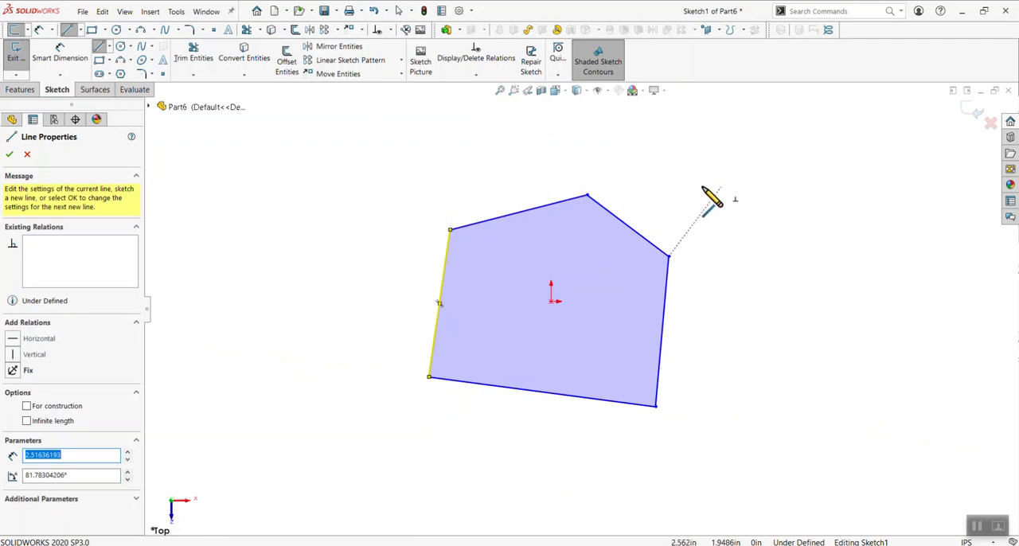
Sketch a separate, slightly sloped single line above the five-sided profile and finish the Line command
left_click(481, 140)
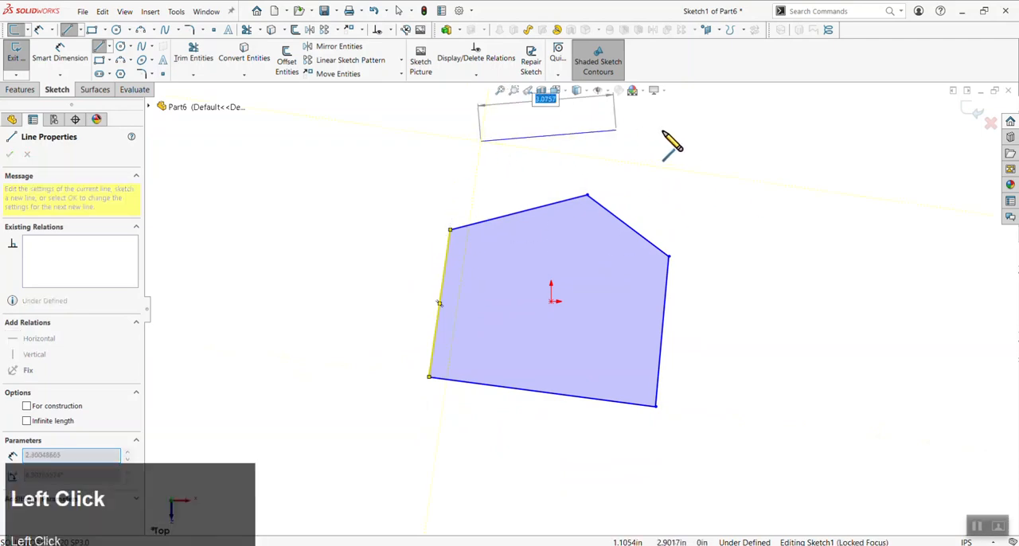
left_click(691, 133)
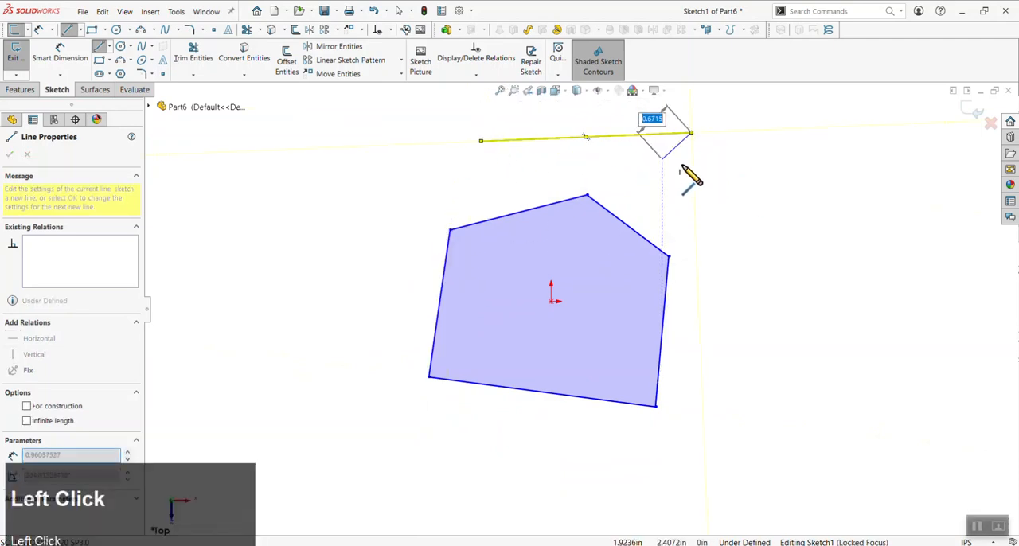
key("Escape")
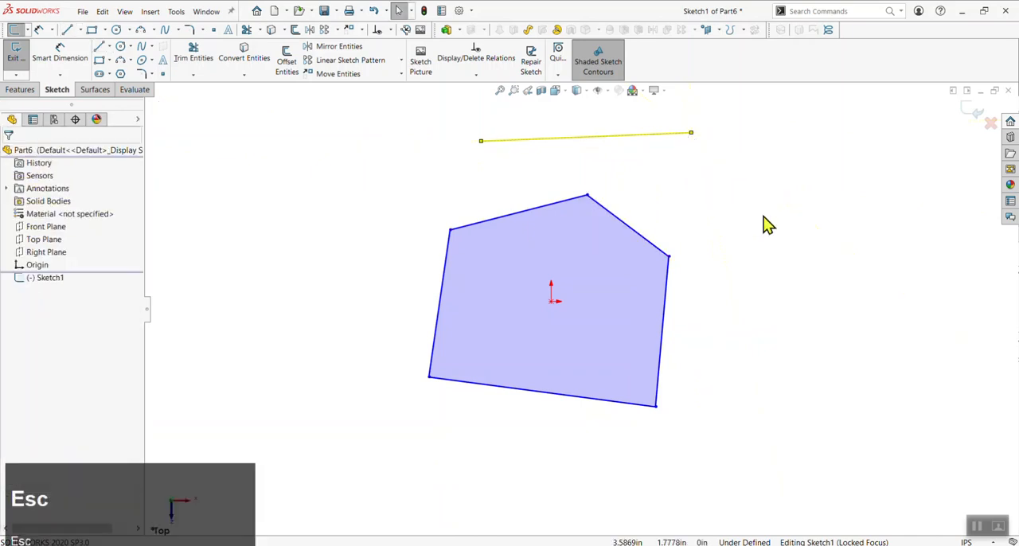
left_click(728, 258)
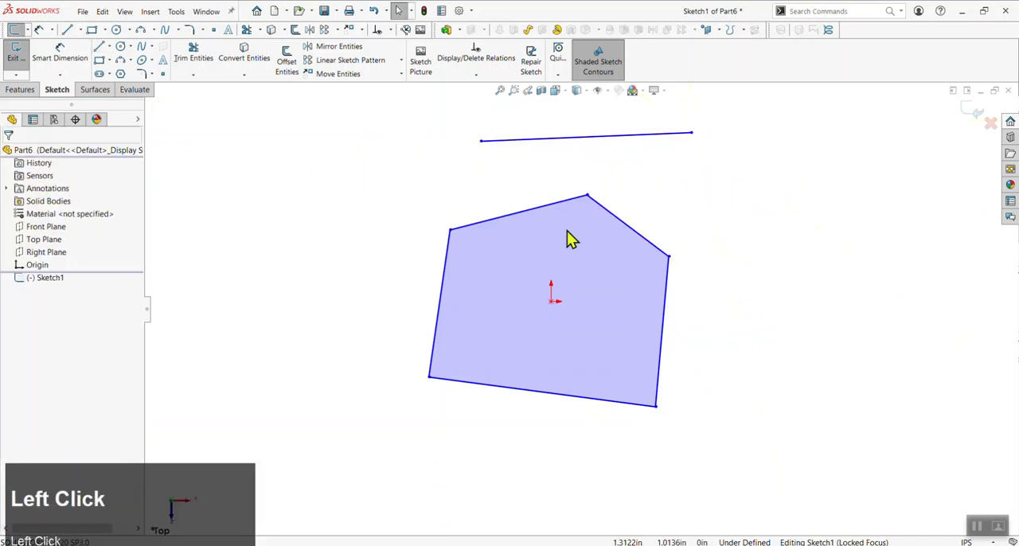
Sketch a corner rectangle about 1.84 in tall to the upper left of the five-sided profile
left_click(100, 60)
left_click(234, 256)
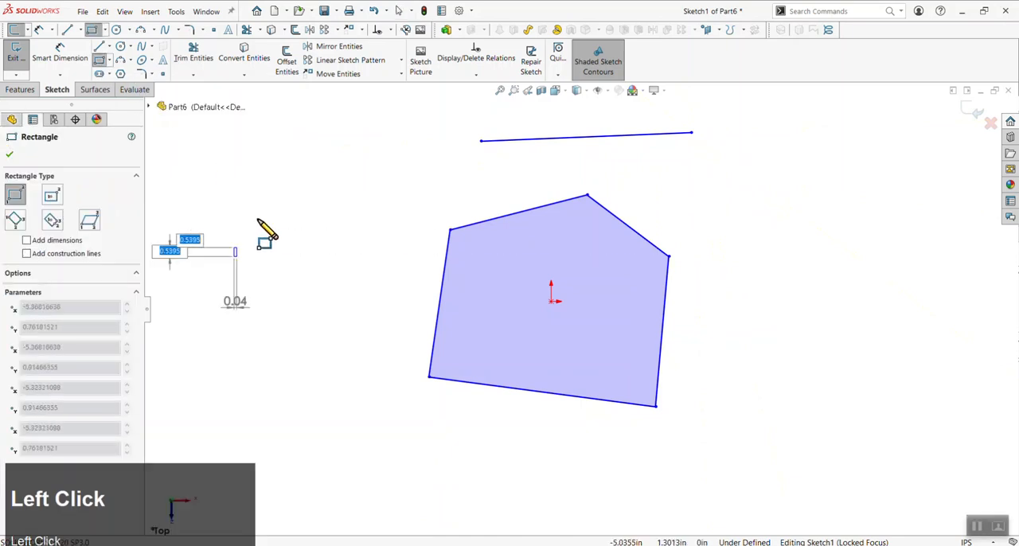
left_click(365, 149)
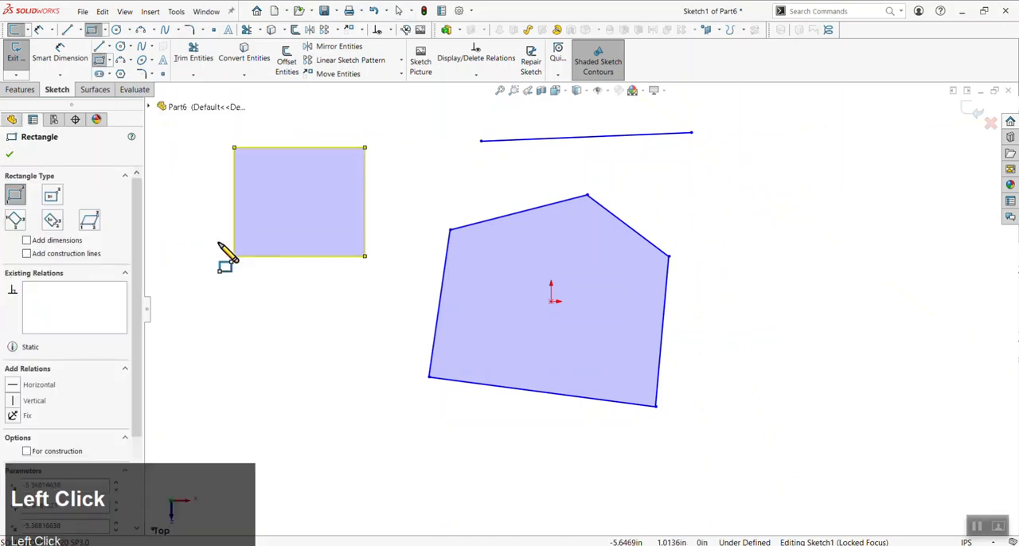
Sketch a nearly square center rectangle with diagonal construction lines below the corner rectangle
left_click(109, 60)
left_click(118, 93)
left_click(287, 374)
left_click(224, 313)
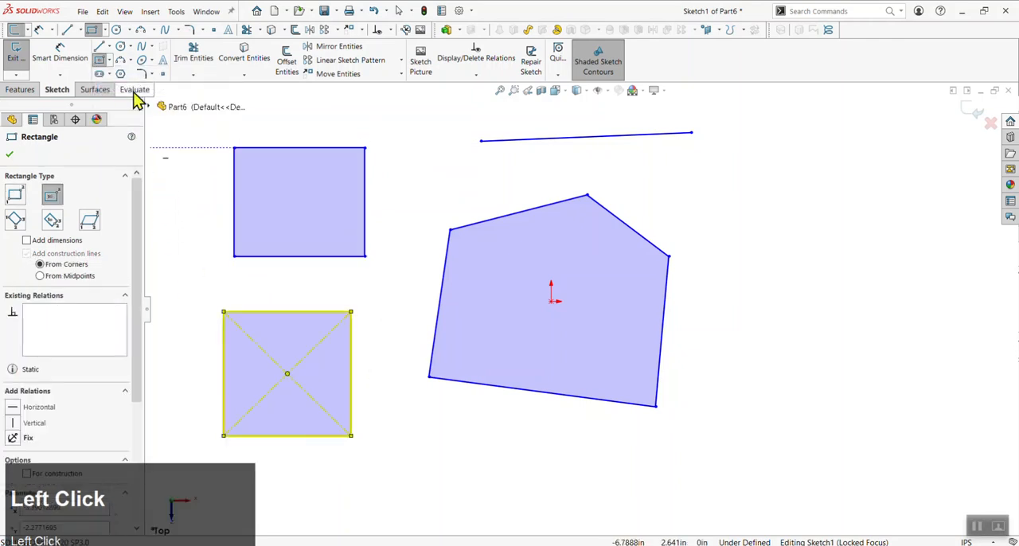
Sketch a circle to the upper right of the five-sided profile, centred at about X 4.30, Y 1.60 in
left_click(121, 46)
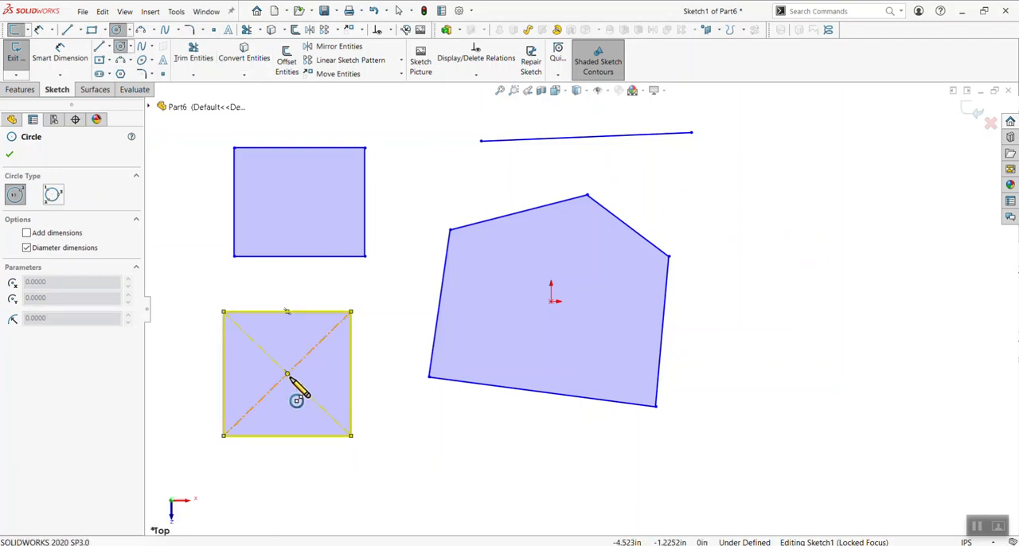
left_click(804, 207)
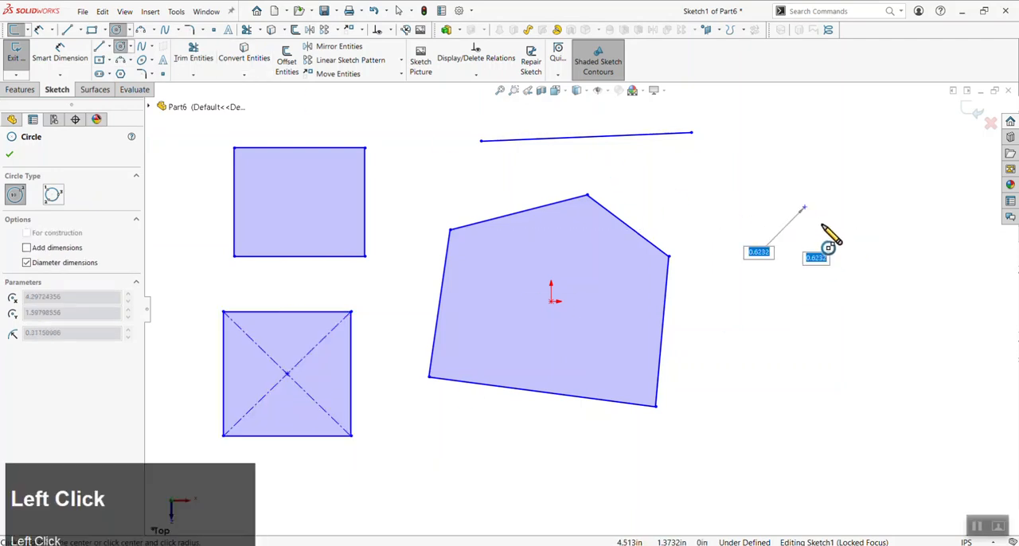
left_click(862, 270)
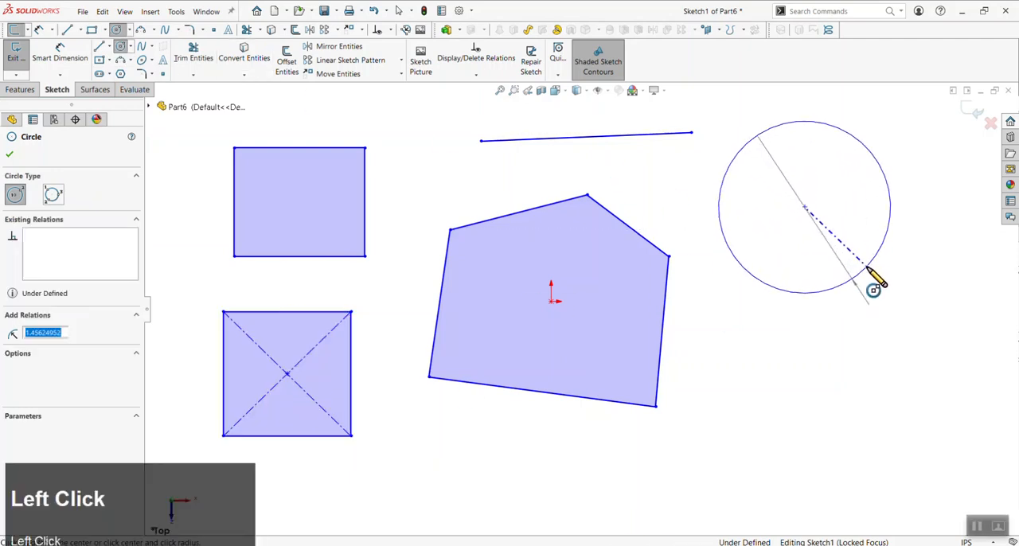
Sketch an upward-bulging 3 Point Arc with a radius of about 1.49 in below the circle
left_click(121, 62)
left_click(725, 393)
left_click(890, 391)
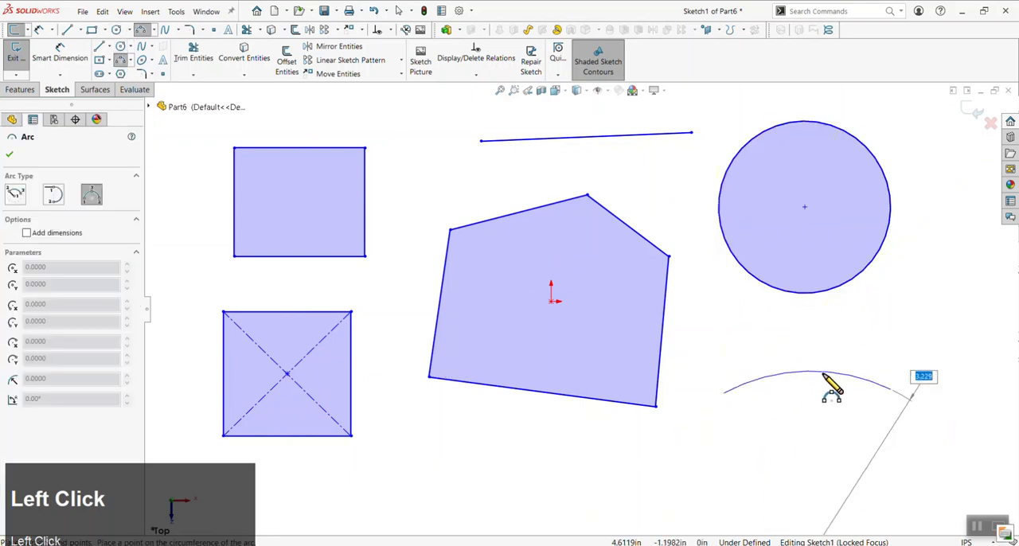
left_click(806, 332)
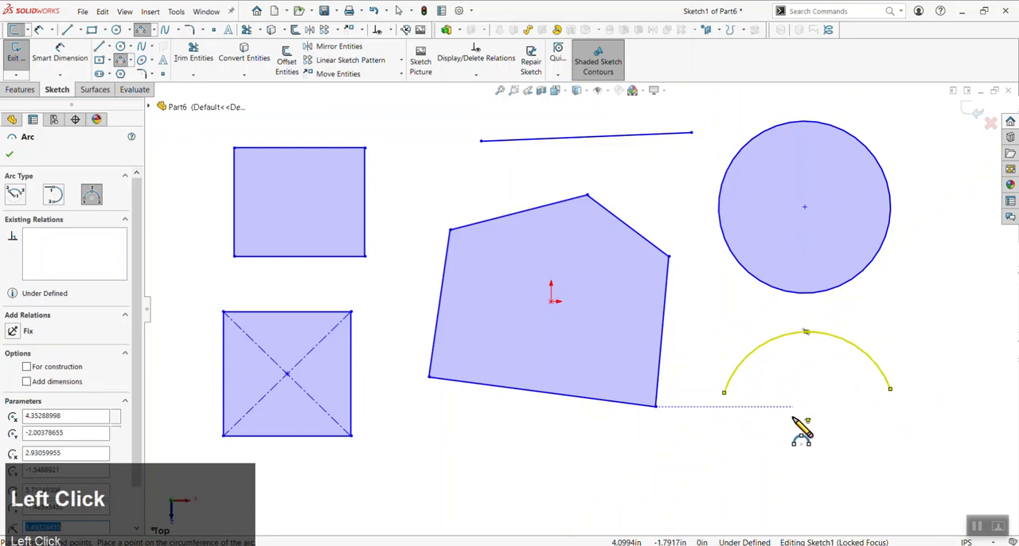
left_click(131, 63)
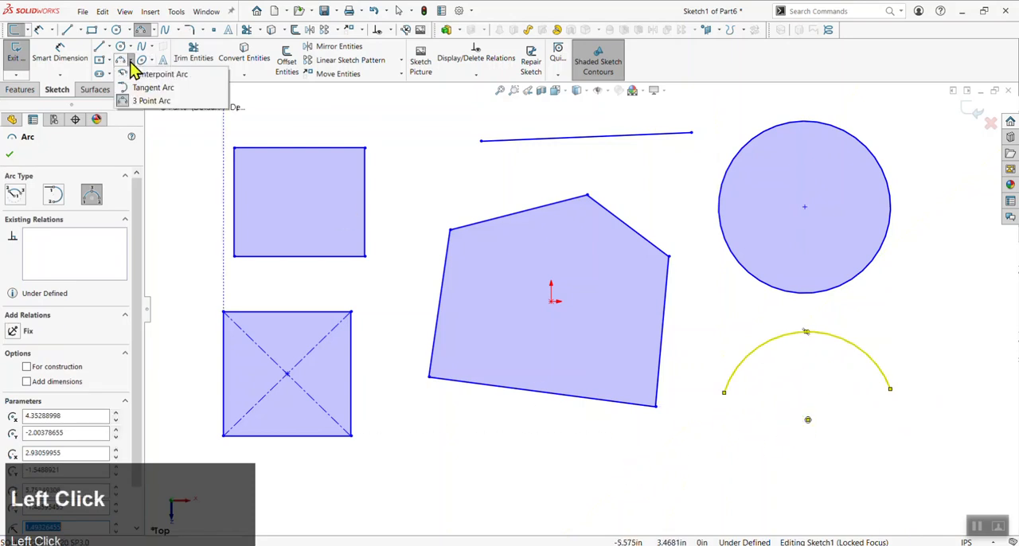
left_click(152, 101)
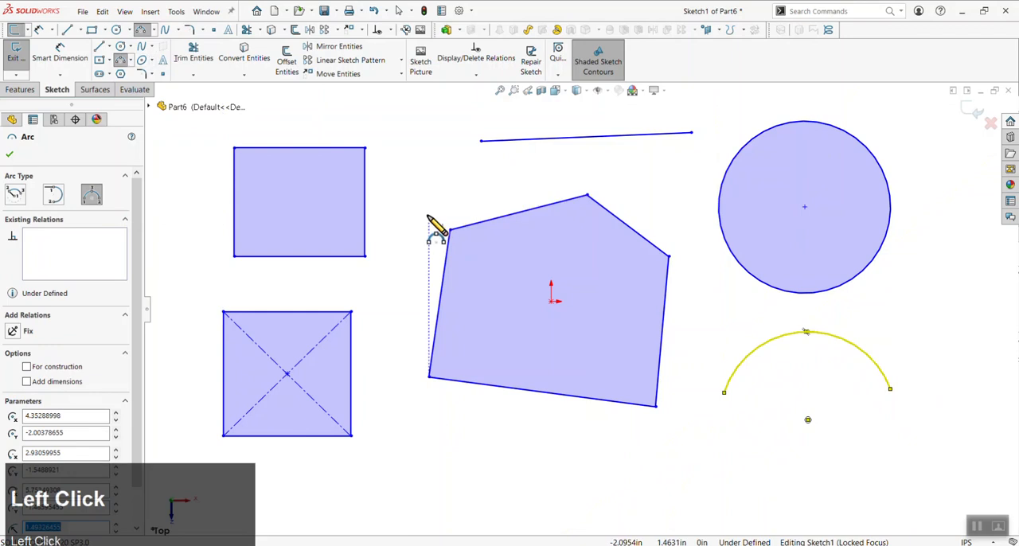
Dimension the left edge of the corner rectangle, accepting its length as drawn
left_click(60, 54)
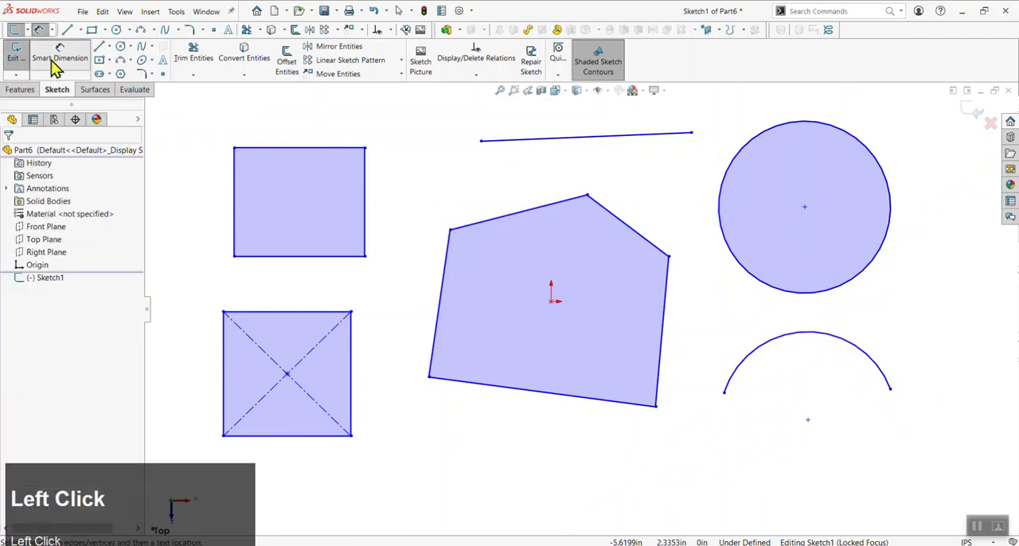
left_click(237, 219)
left_click(206, 205)
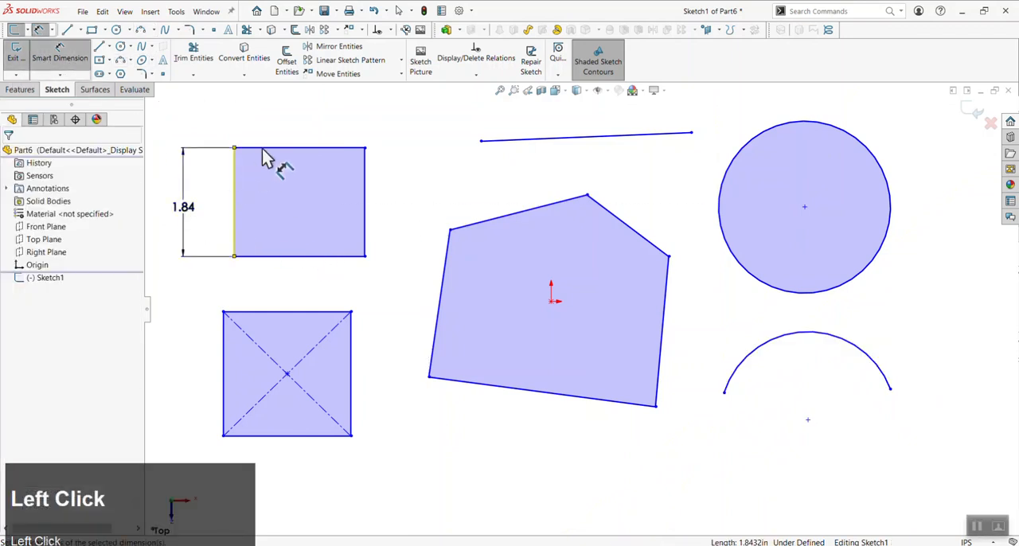
left_click(265, 149)
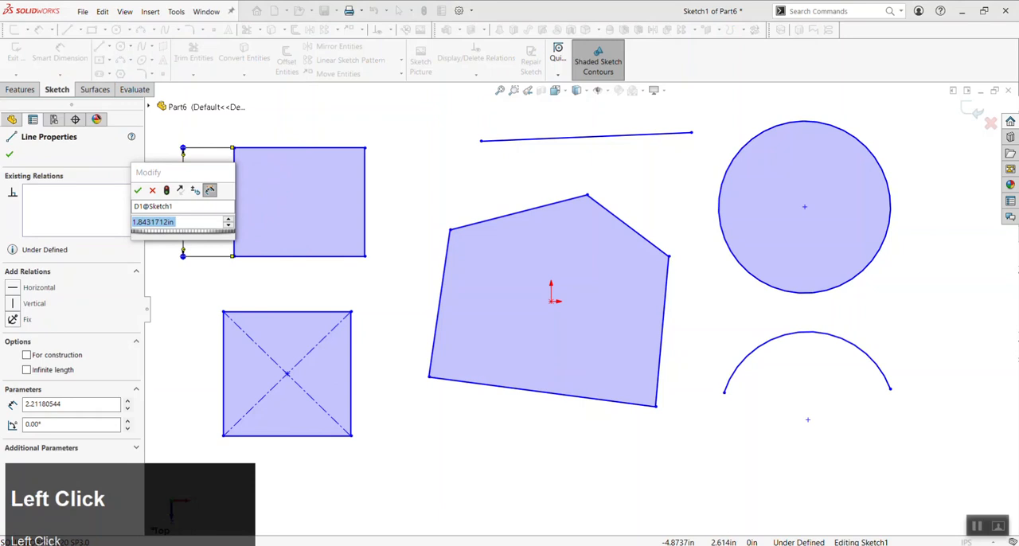
left_click(137, 191)
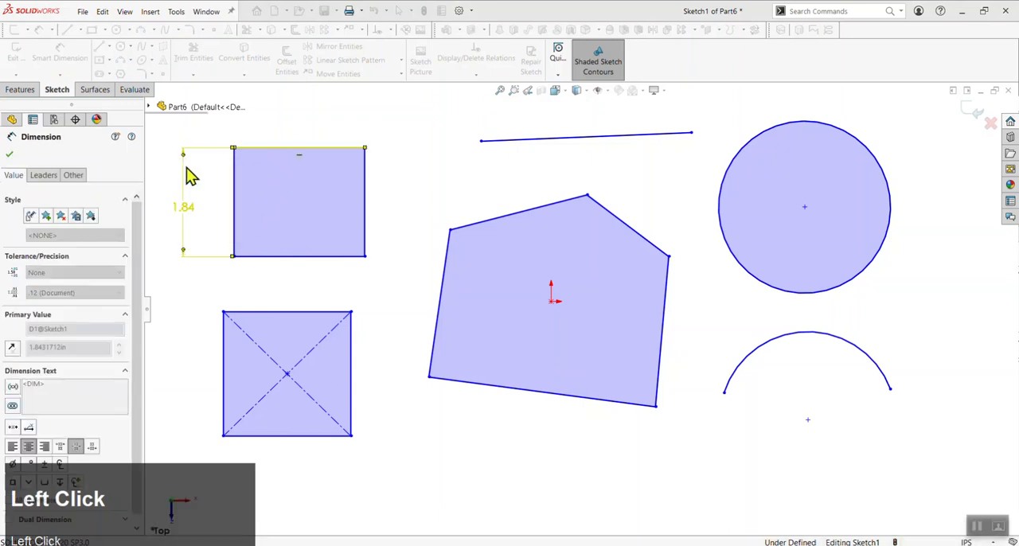
Dimension the top edge of the corner rectangle, placing the dimension above it and accepting its length as drawn
left_click(271, 140)
left_click(366, 135)
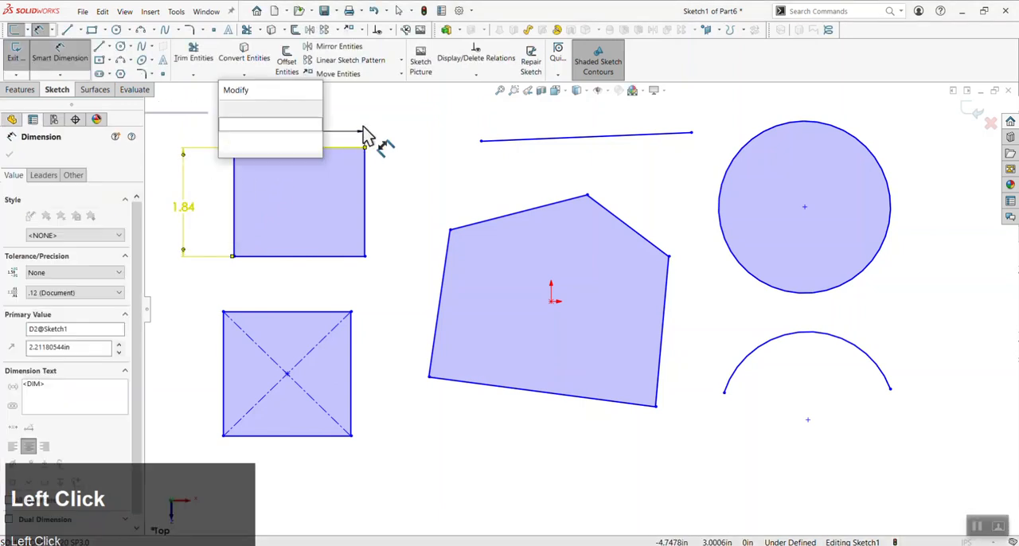
key("Escape")
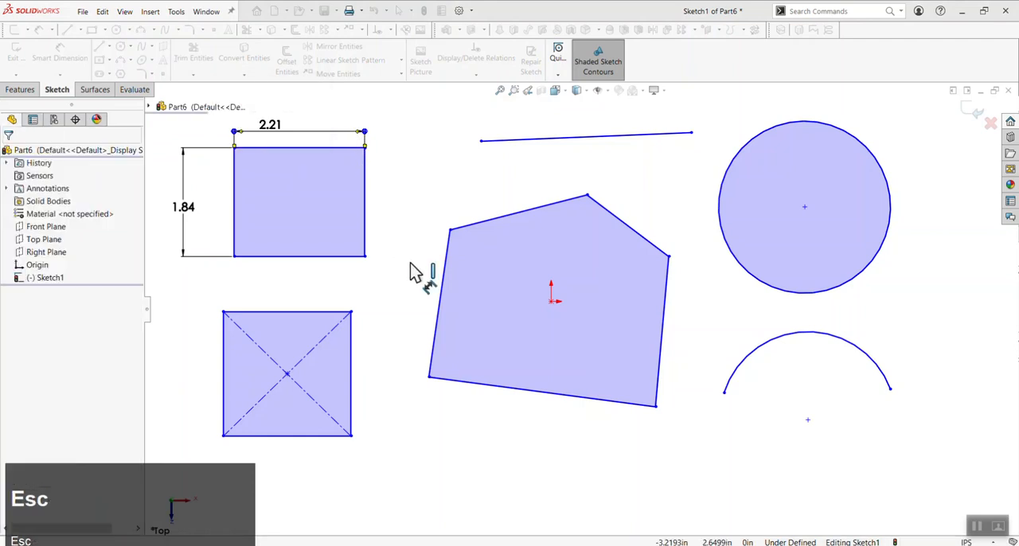
Dimension the horizontal distance from the corner rectangle's lower-right corner to the origin and set it to 1 in
key("d")
left_click(363, 257)
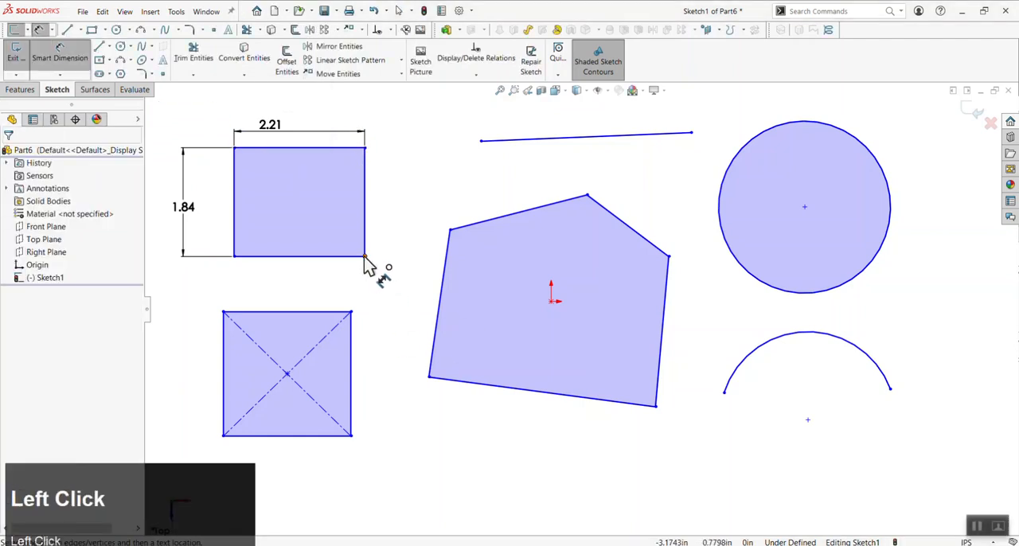
left_click(551, 302)
left_click(450, 199)
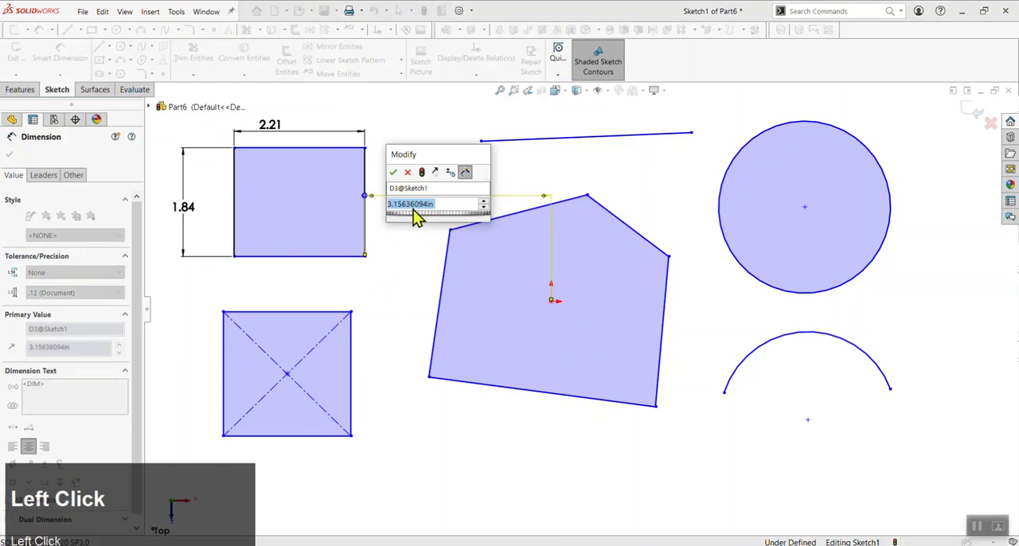
type("1")
left_click(394, 173)
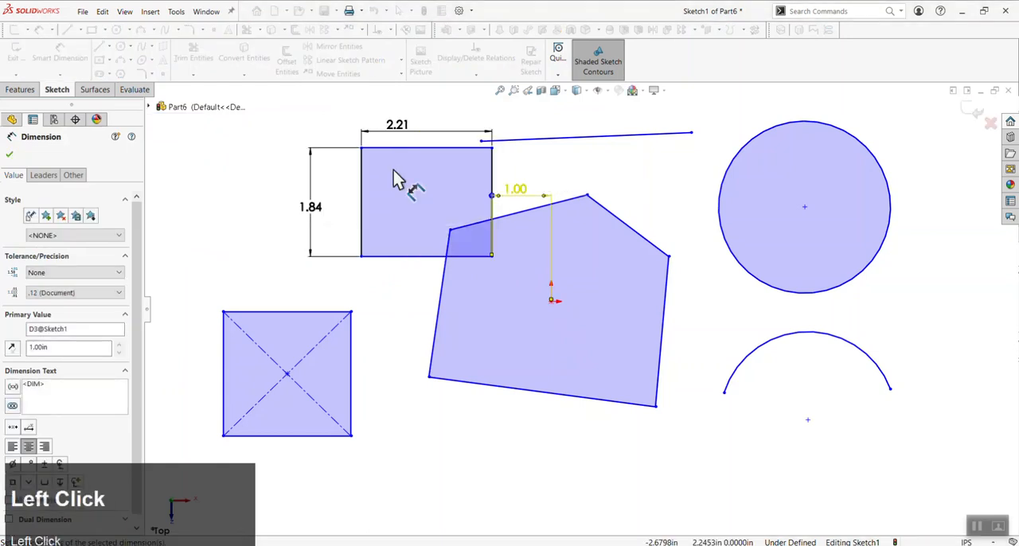
Set the horizontal distance between the corner rectangle and the origin to 2 in
left_click(516, 199)
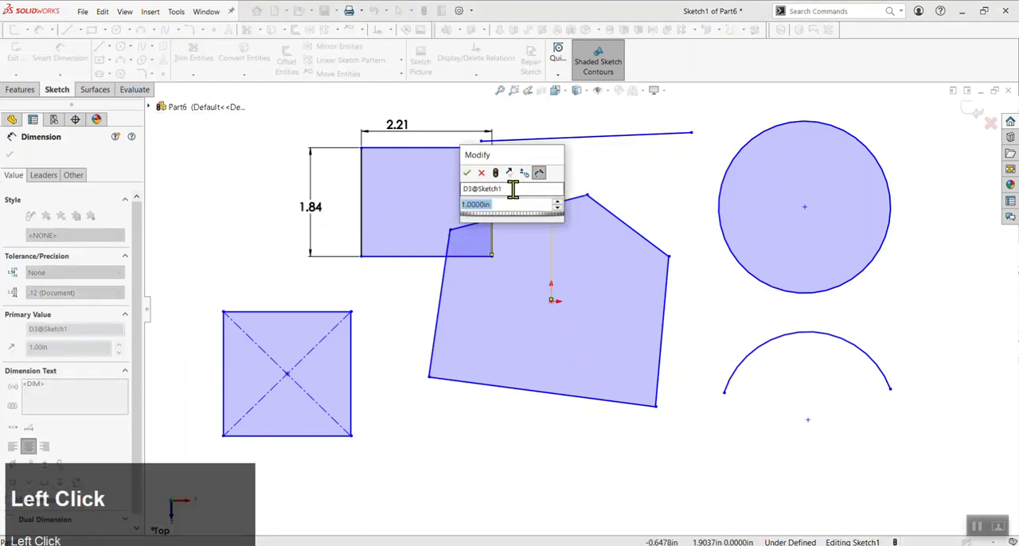
type("2")
left_click(469, 174)
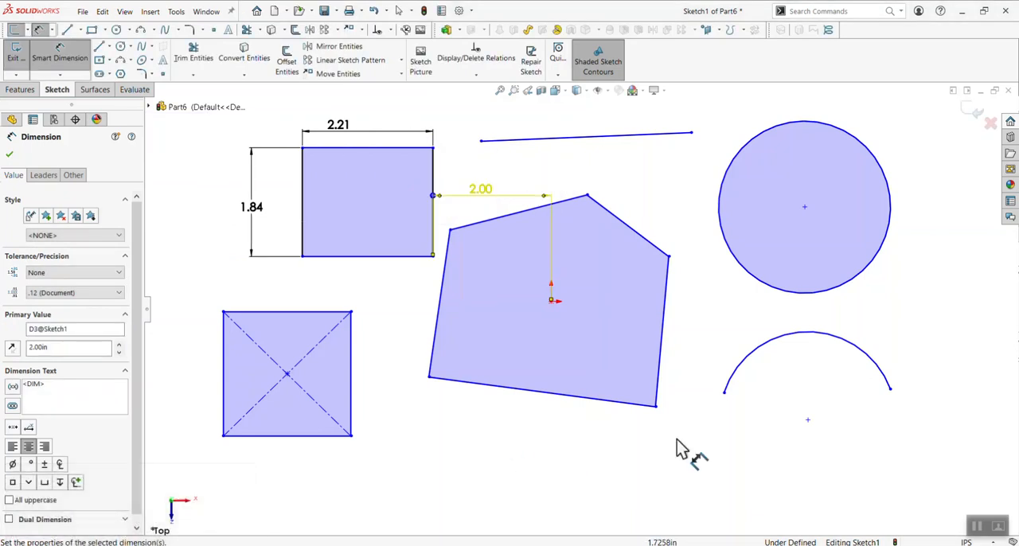
left_click(970, 527)
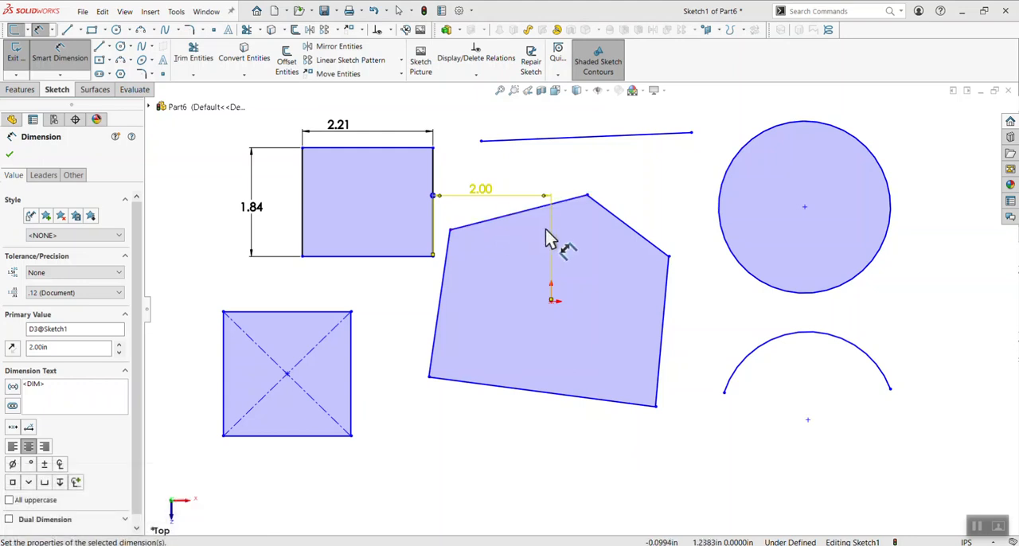
Delete the horizontal dimension between the corner rectangle and the origin, and leave the dimensioning command
key("Delete")
left_click(537, 207)
key("Delete")
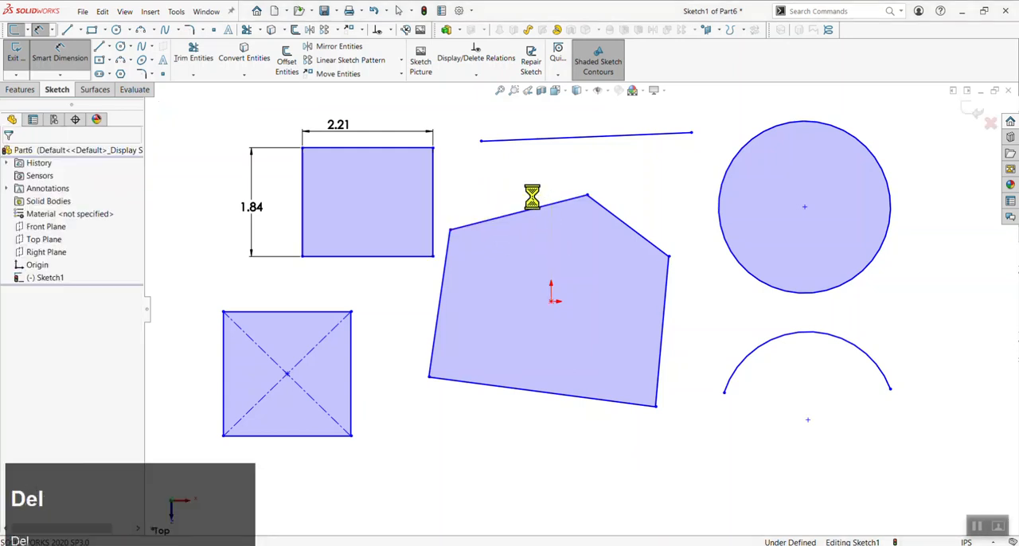
key("Escape")
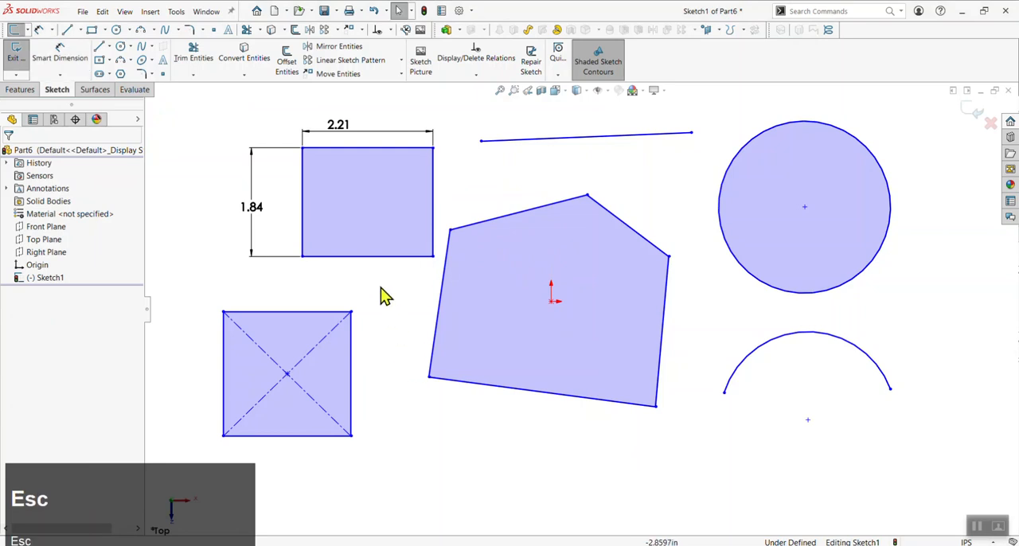
Inspect the existing relations on the bottom, left and top edges of the corner rectangle
left_click(371, 266)
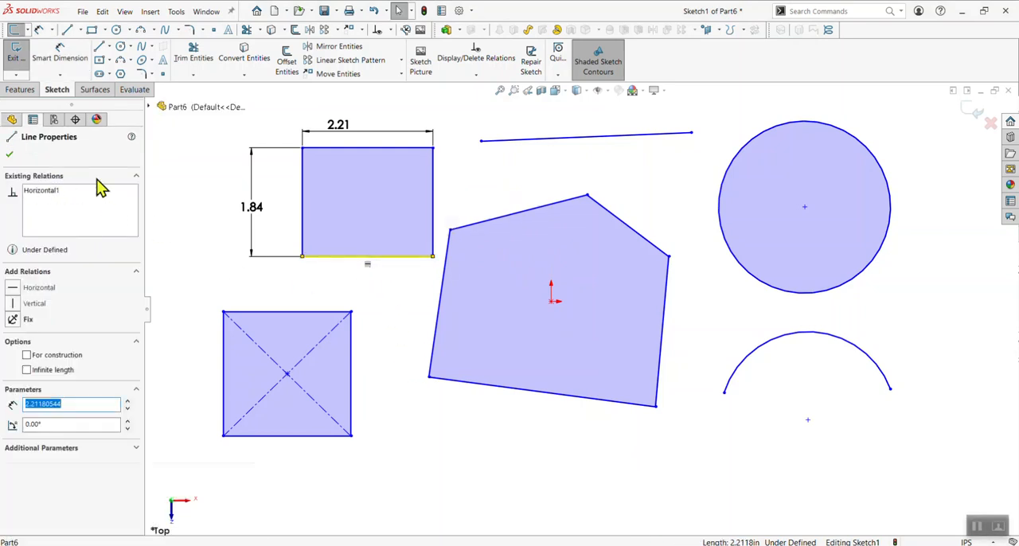
left_click(360, 292)
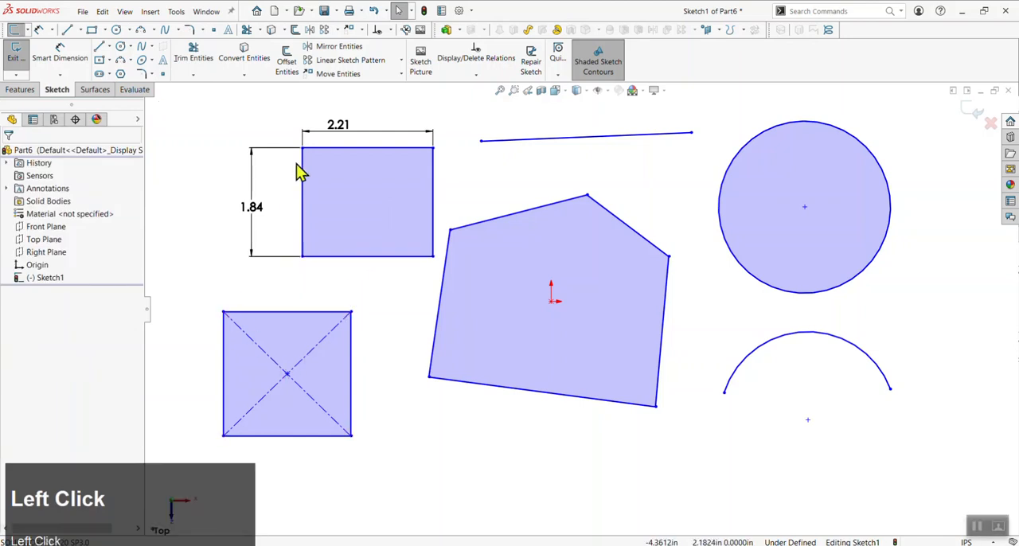
left_click(302, 197)
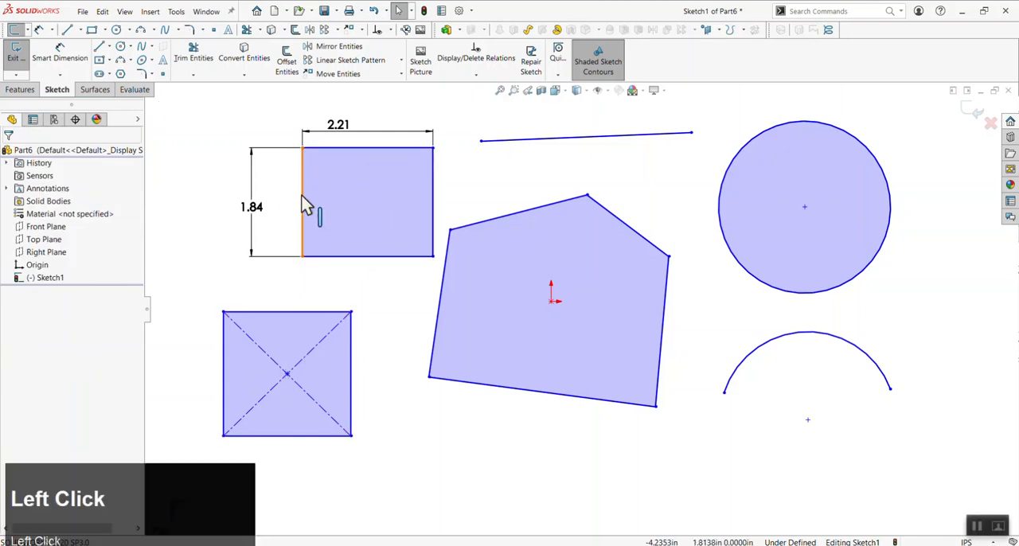
left_click(312, 149)
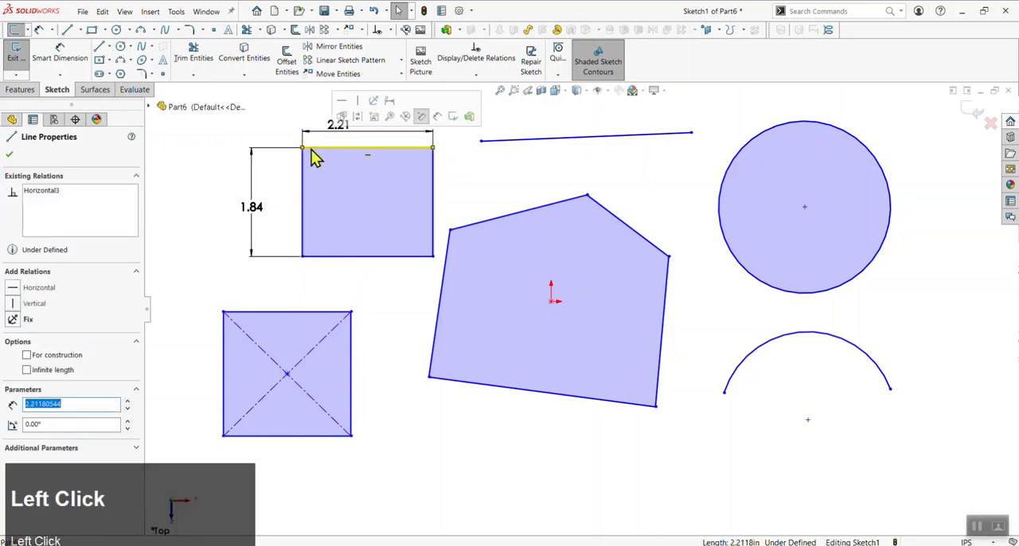
left_click(304, 208)
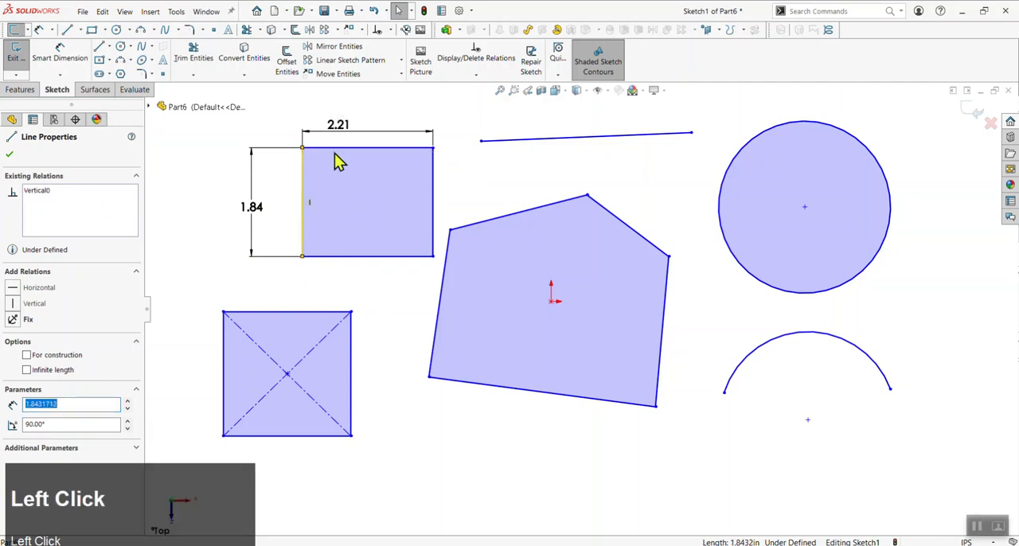
left_click(333, 149)
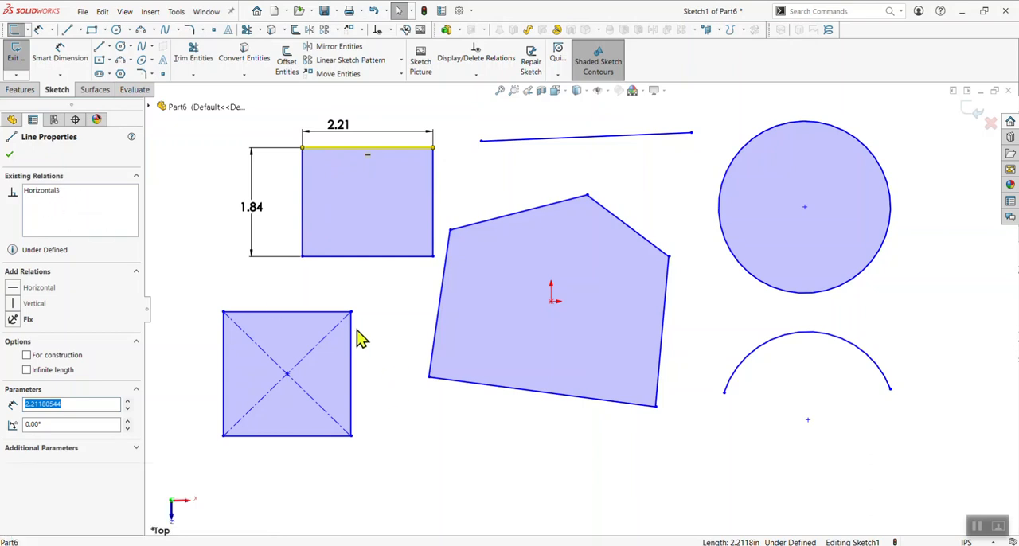
Sketch a horizontal line about 0.61 in long to the left of the corner rectangle and check its relations
left_click(99, 46)
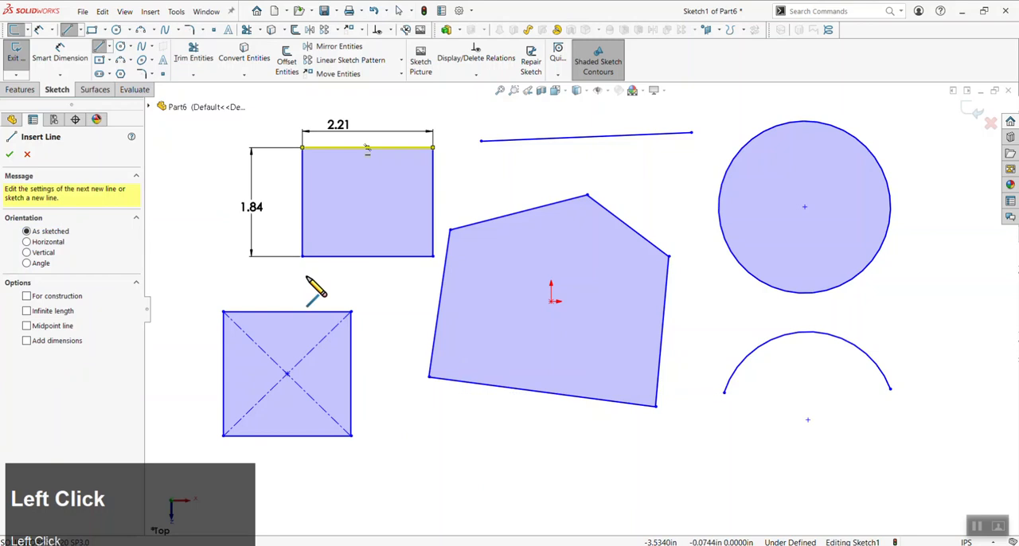
left_click(191, 160)
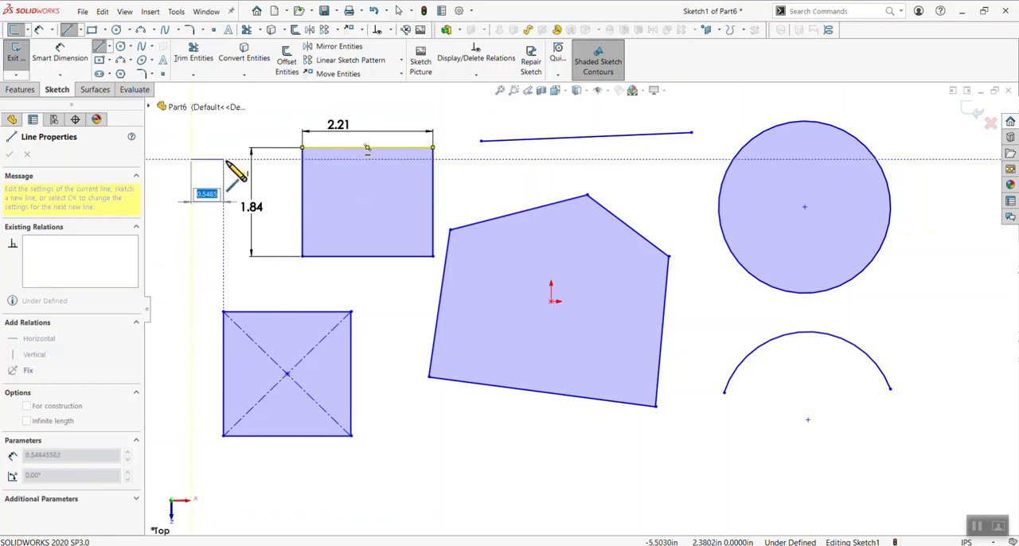
left_click(227, 159)
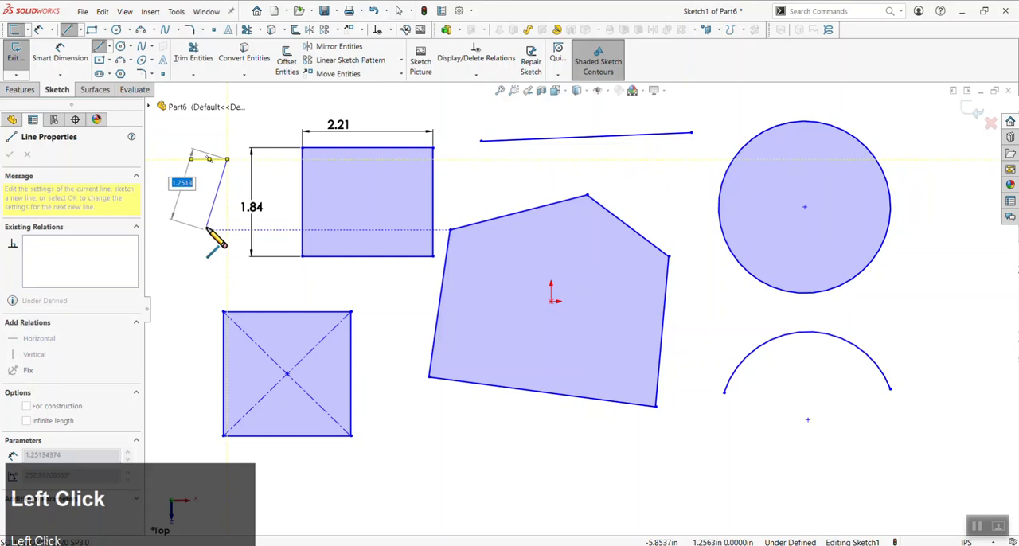
key("Escape")
left_click(213, 167)
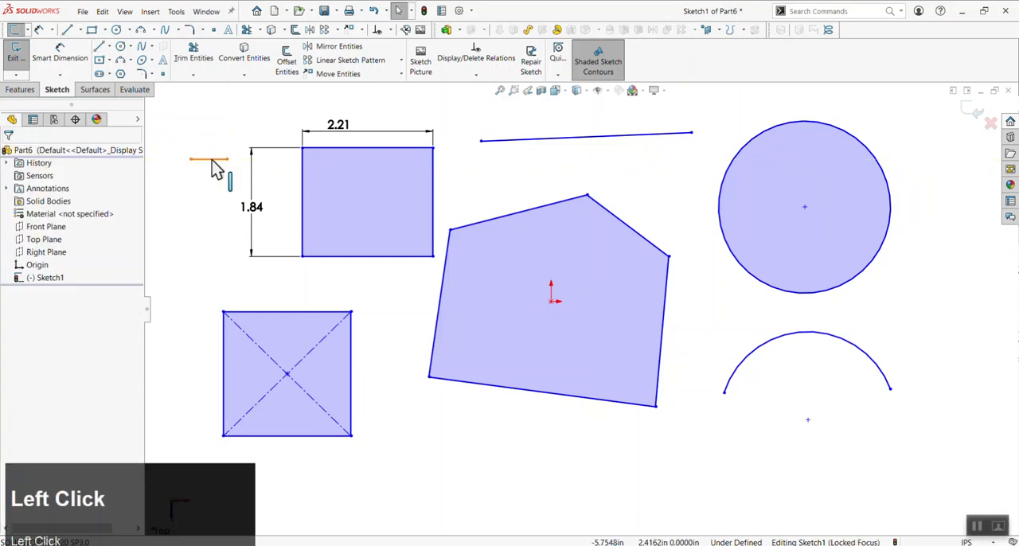
left_click(211, 161)
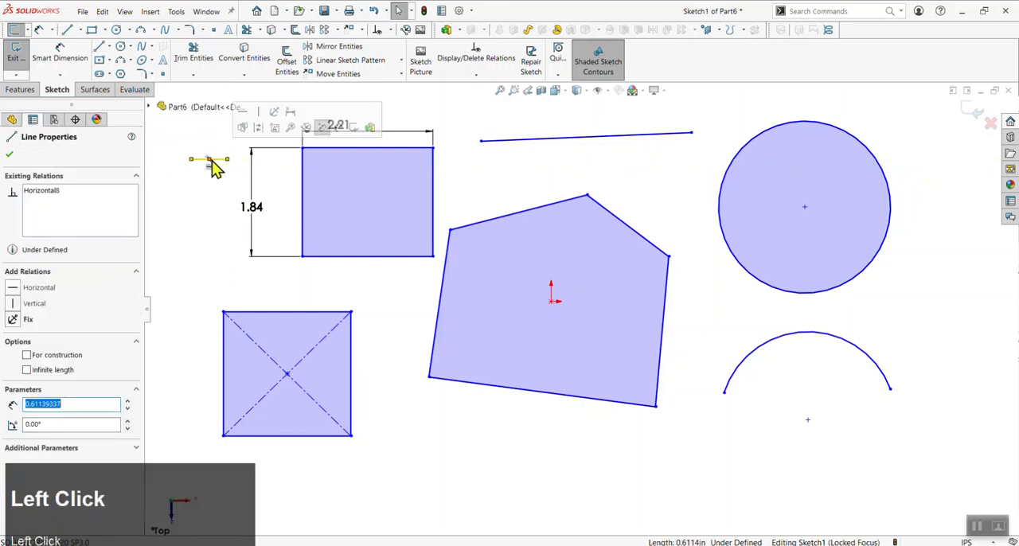
left_click(210, 216)
Sketch a slightly downward-slanting line about 2.06 in long above the center rectangle, starting to its left
key("l")
left_click(296, 293)
key("Escape")
Add a Horizontal relation to the slanted line and move it down to just above the center rectangle
left_click(234, 283)
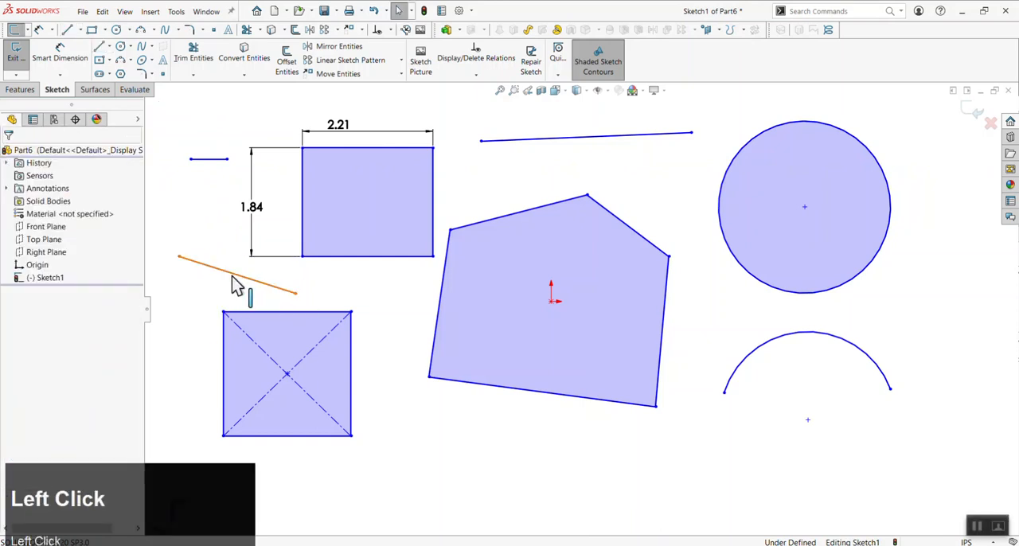
left_click(16, 291)
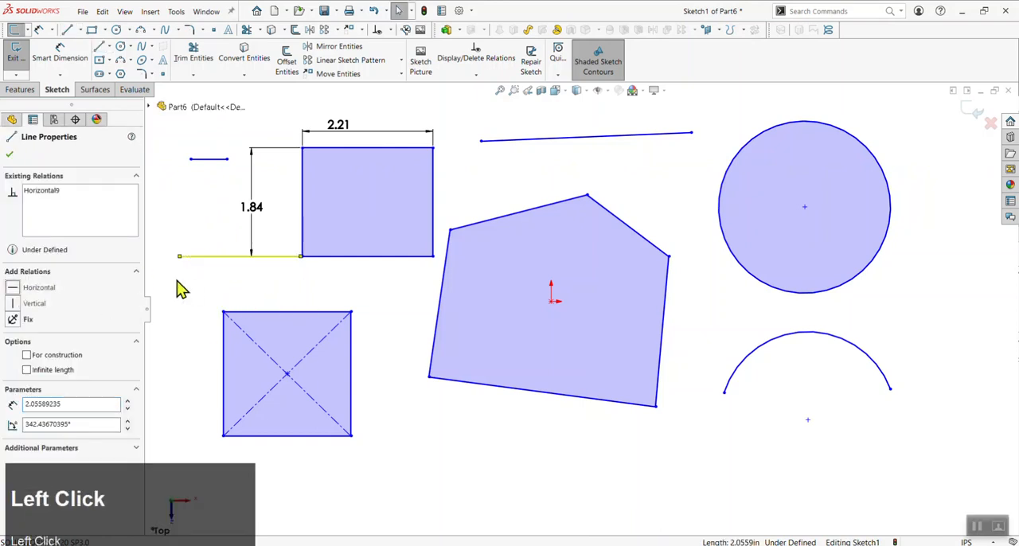
left_click_drag(217, 256, 210, 285)
left_click(511, 465)
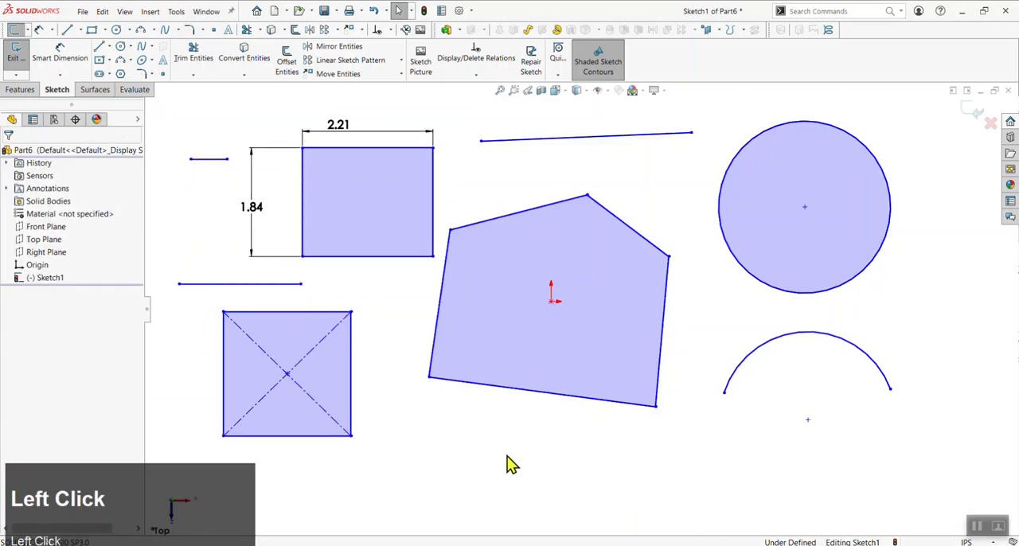
Sketch two crossing slanted lines, about 2.77 in and 2.19 in long, below the five-sided profile
key("l")
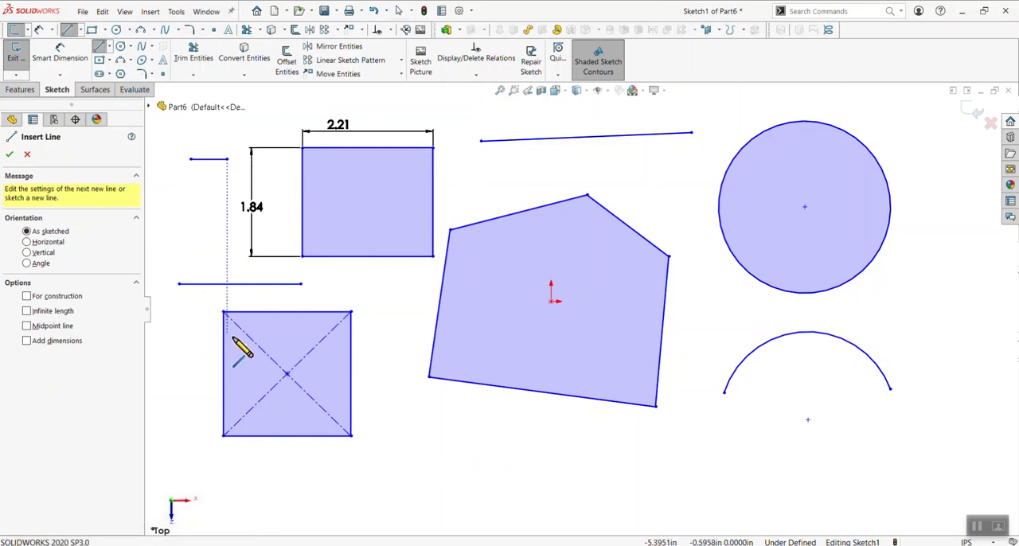
left_click(411, 445)
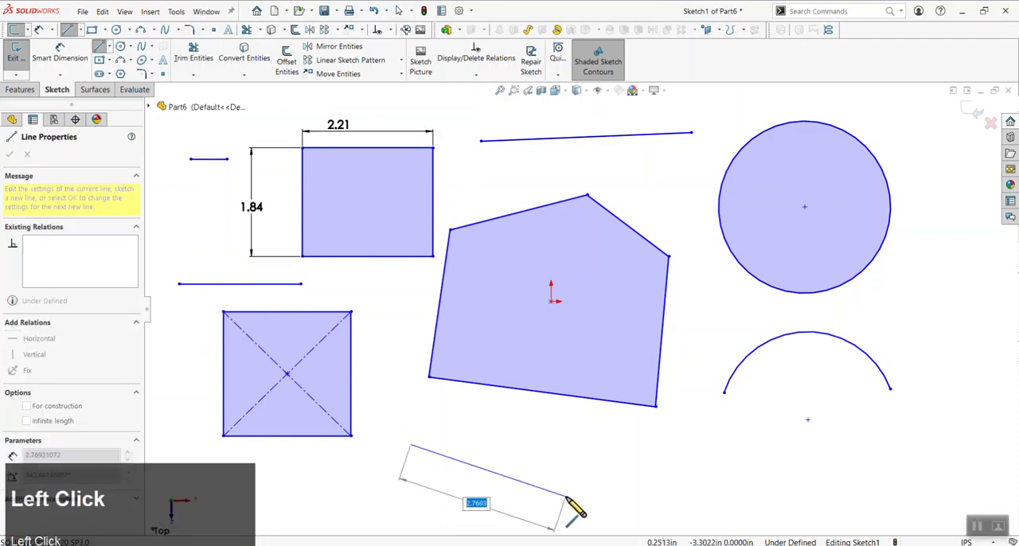
key("Escape")
key("l")
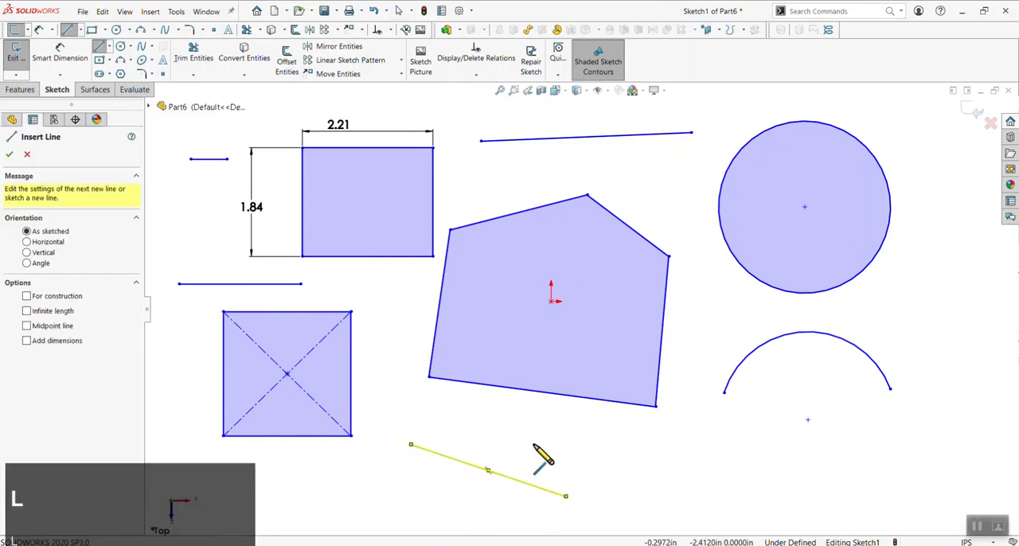
left_click(532, 443)
left_click(410, 484)
key("Escape")
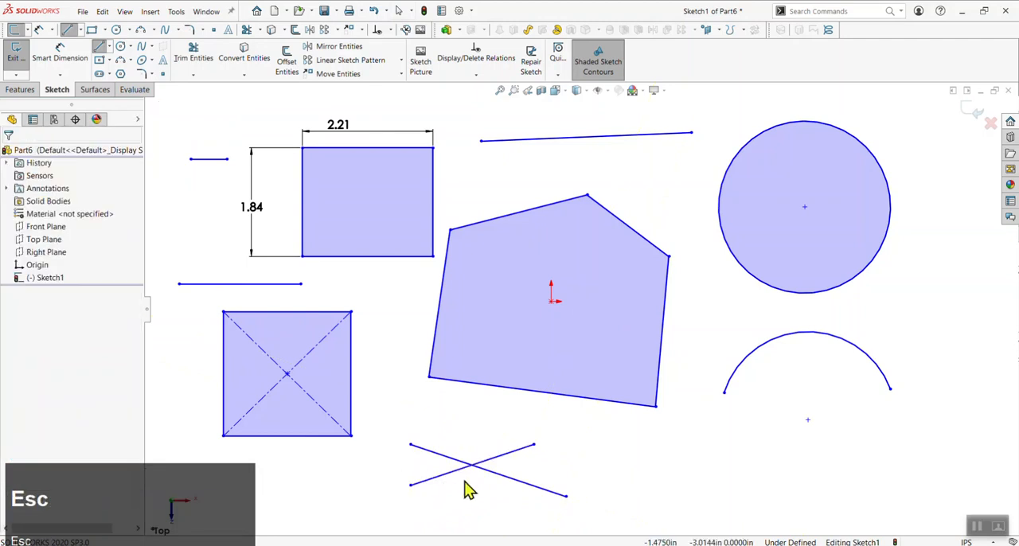
Add an Equal relation between the two crossing lines below the five-sided profile
left_click(455, 477)
left_click(423, 470)
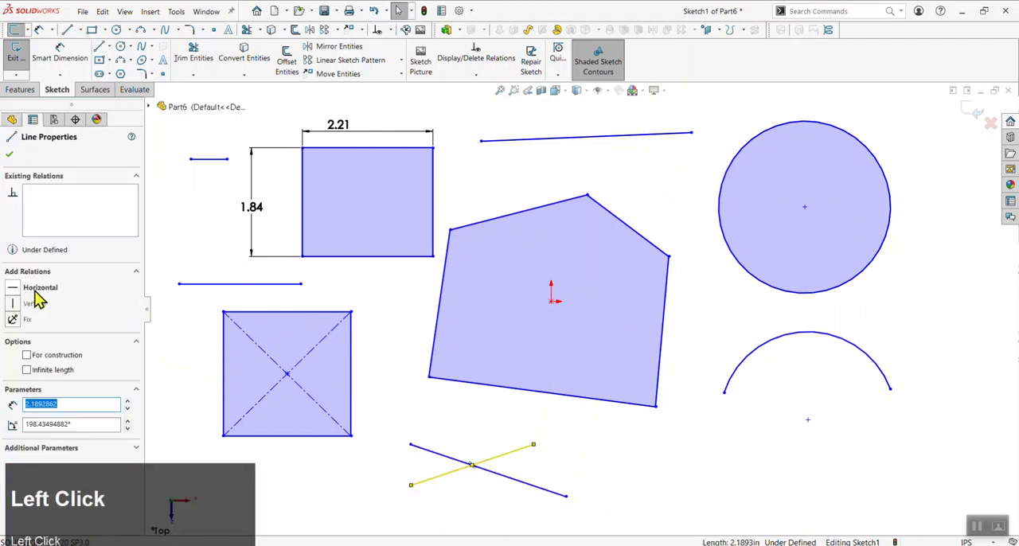
left_click(526, 496)
left_click_drag(600, 429, 382, 510)
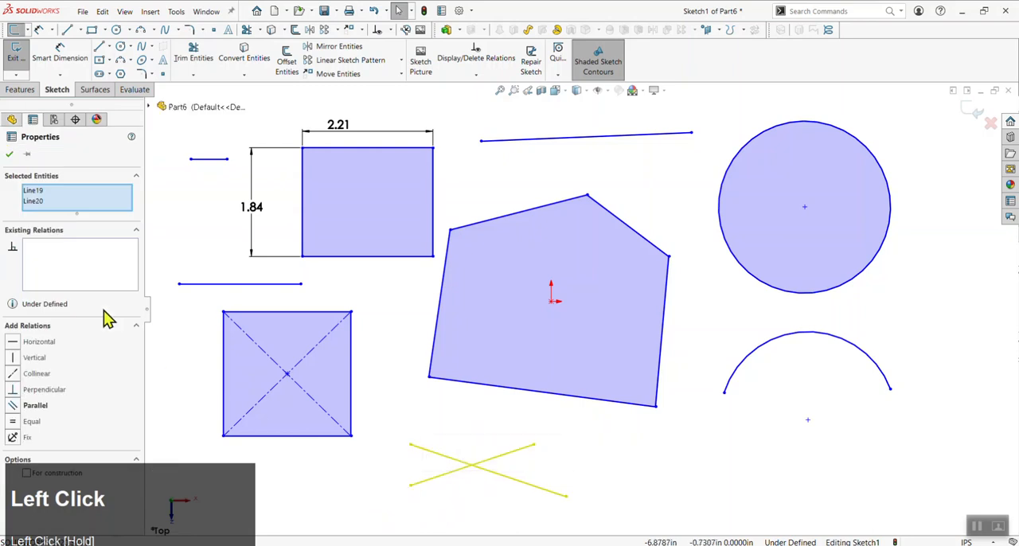
left_click(14, 424)
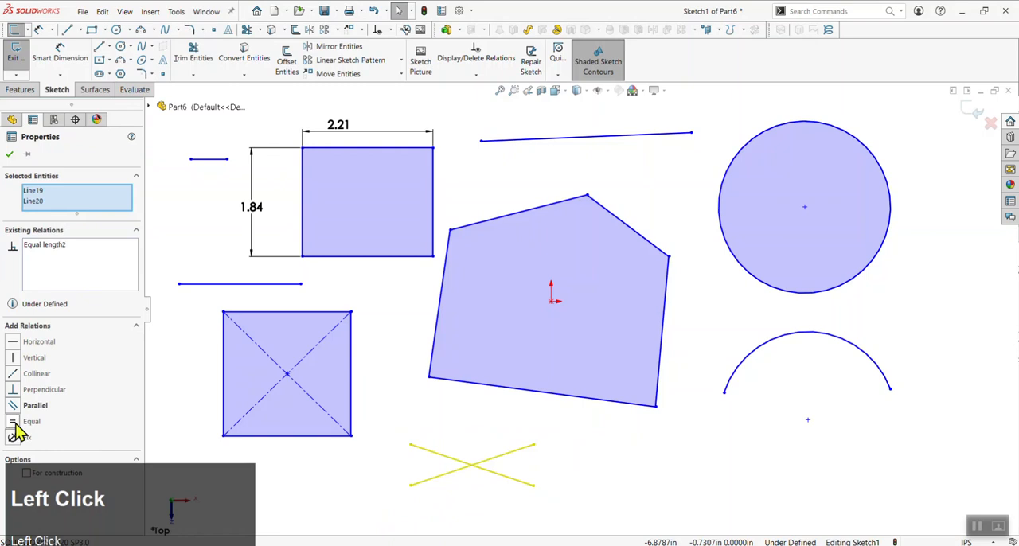
Add a Parallel relation between the two equal lines and delete that relation again
left_click(15, 406)
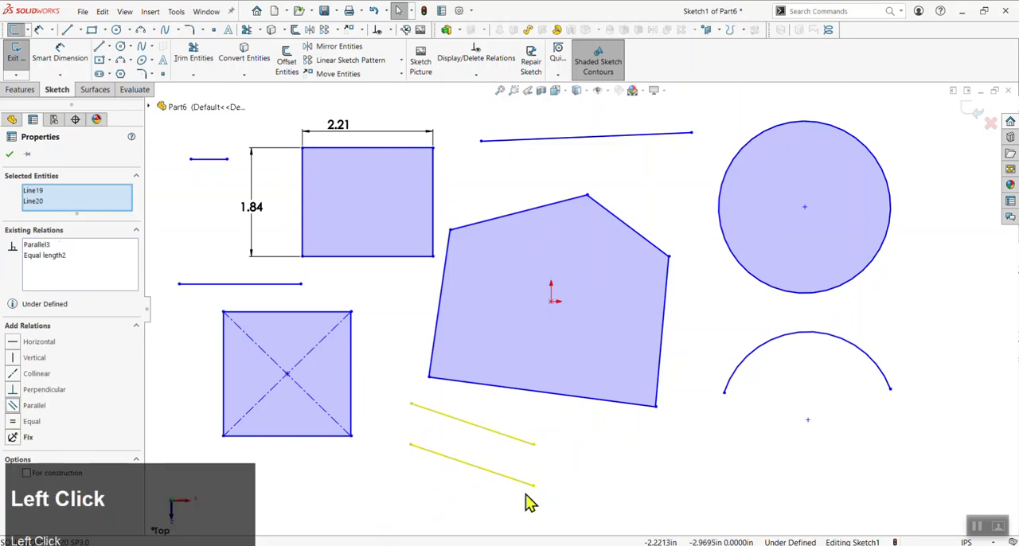
left_click(40, 246)
key("Delete")
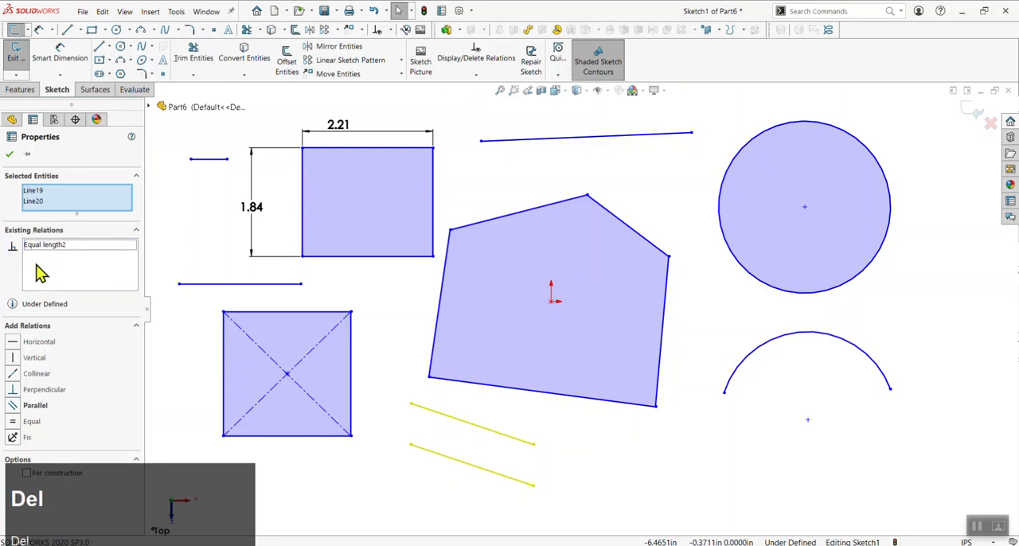
Add a Perpendicular relation between the two equal lines below the five-sided profile and clear the selection
left_click(14, 390)
scroll(536, 478, "up", 3)
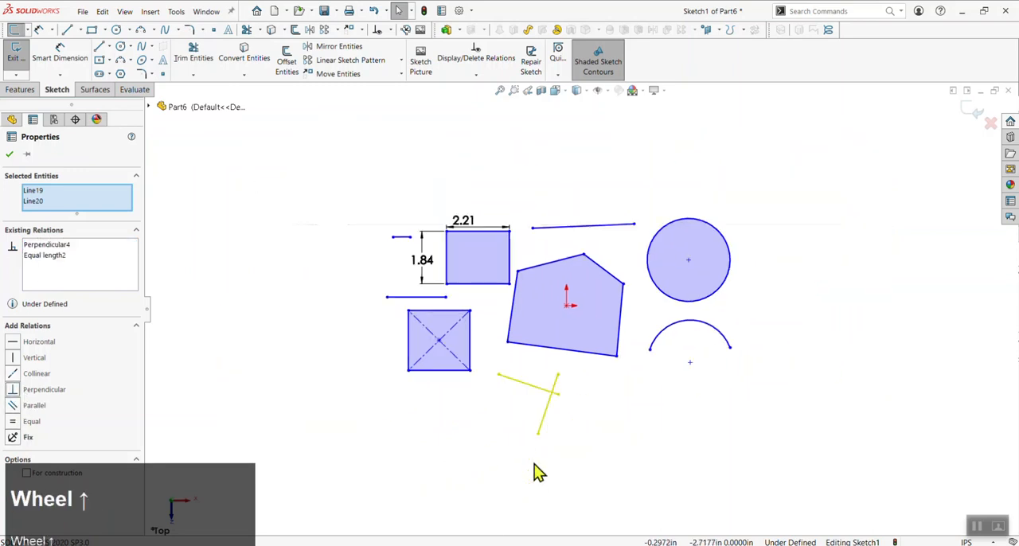
scroll(563, 414, "down", 2)
left_click(637, 390)
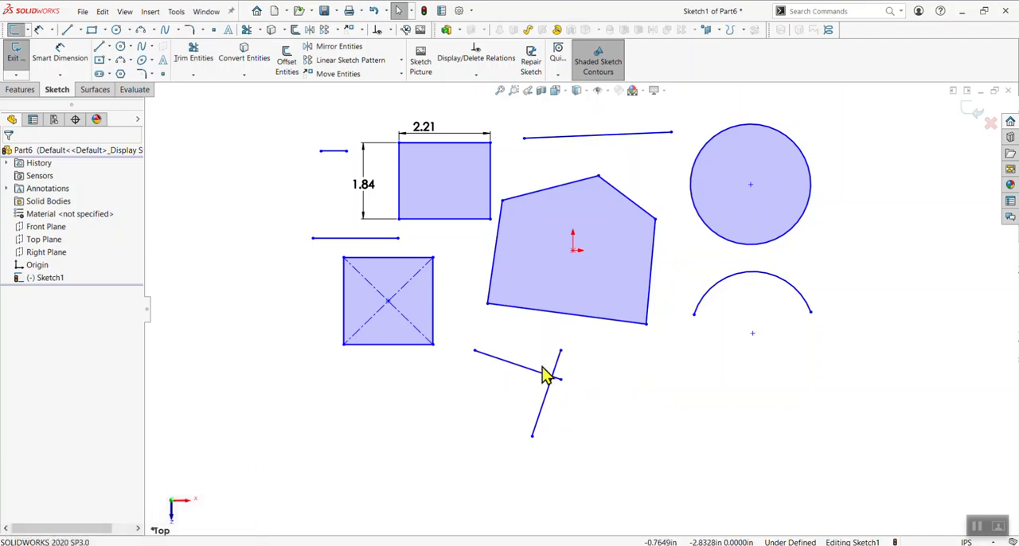
Attach the steeper crossing line's upper endpoint to the arc's left endpoint, and move the other line beside the five-sided profile's left edge
left_click(638, 380)
left_click_drag(562, 352, 696, 319)
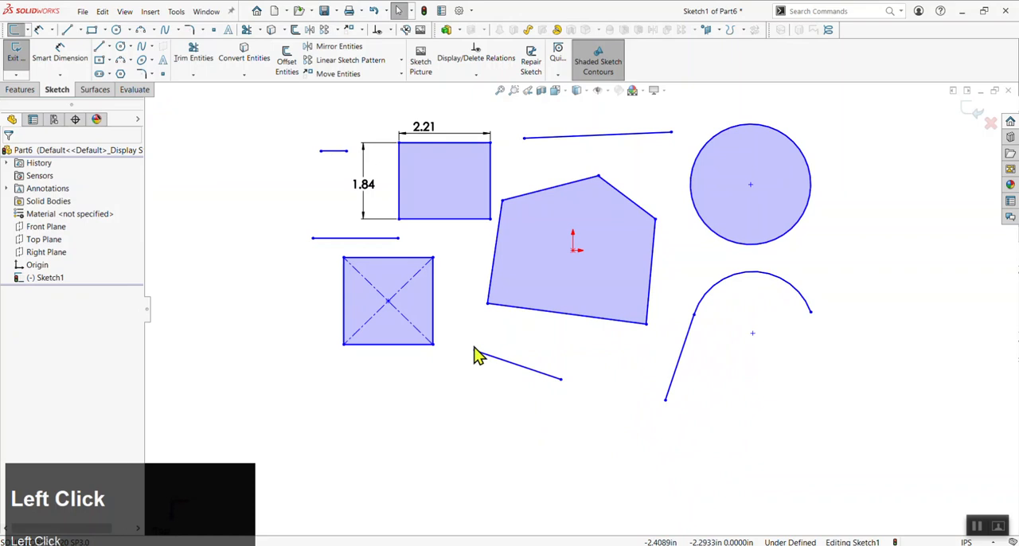
left_click_drag(561, 381, 471, 250)
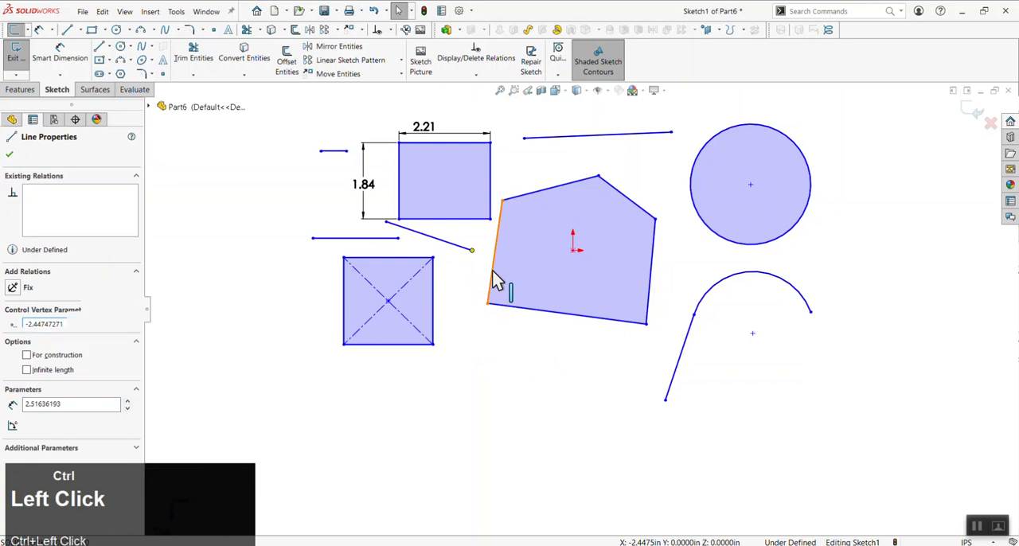
Try a Coincident relation between the moved line's right endpoint and the five-sided profile's left edge, and add a Midpoint relation instead
left_click(494, 277, "ctrl")
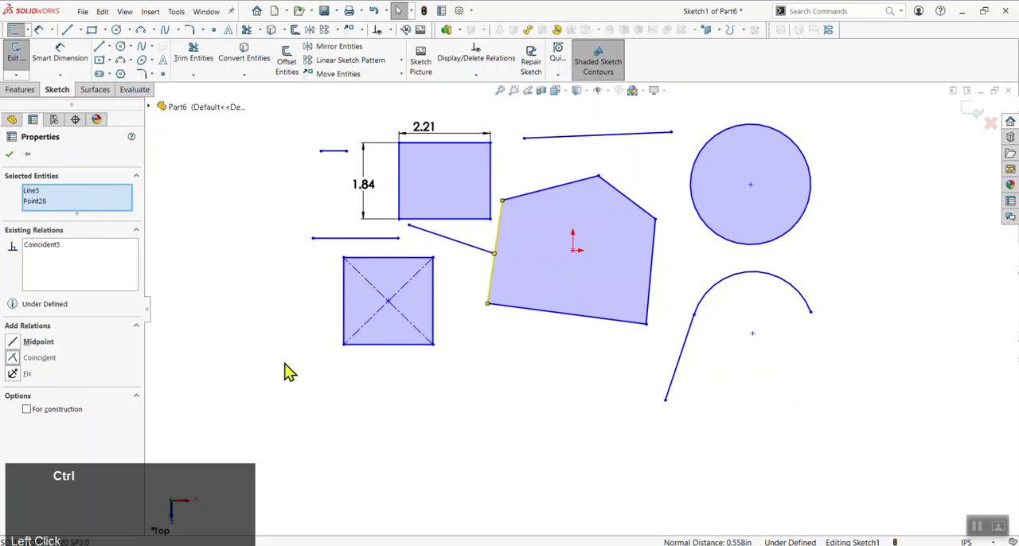
key("ctrl+z")
left_click(45, 344)
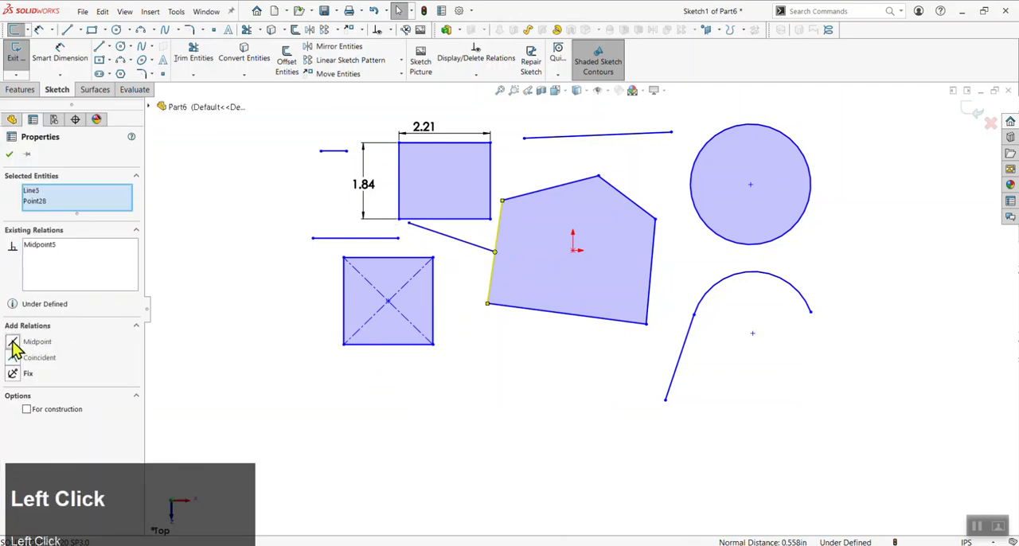
Reshape the five-sided profile by moving its lower-left vertex inward and down, check the attached line's relations and clear the selection
left_click(489, 311)
left_click_drag(489, 305, 528, 302)
mouse_move(536, 365)
left_mouse_down()
mouse_move(534, 421)
mouse_move(553, 359)
left_mouse_up()
left_click(518, 281)
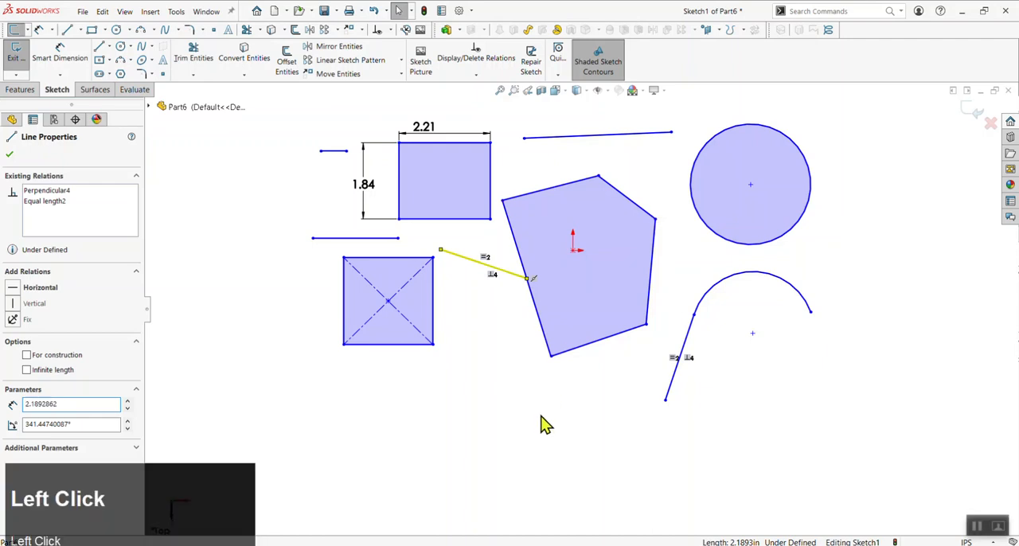
left_click(542, 423)
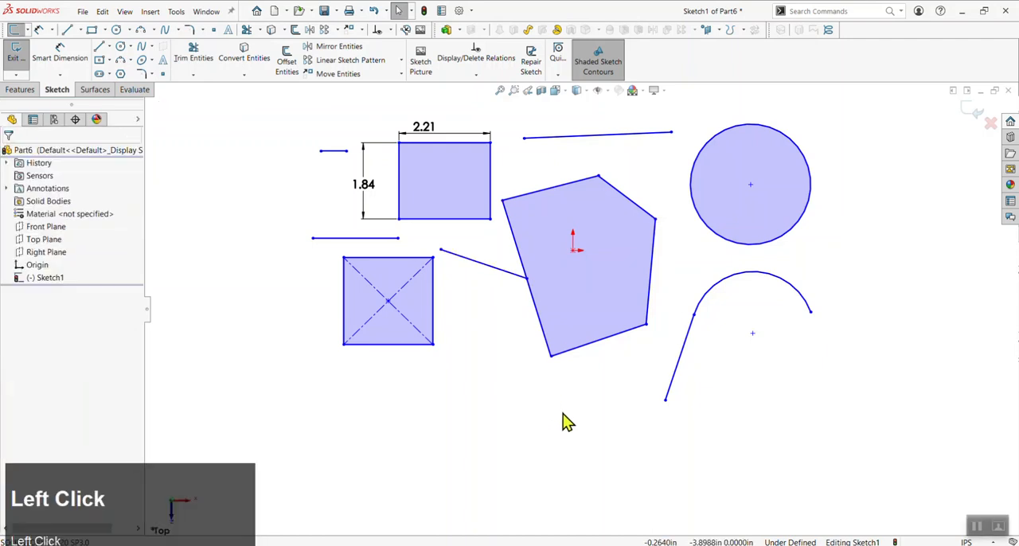
Reposition the line joined to the arc by moving its free endpoint and lowering the endpoint it shares with the arc
left_click(660, 440)
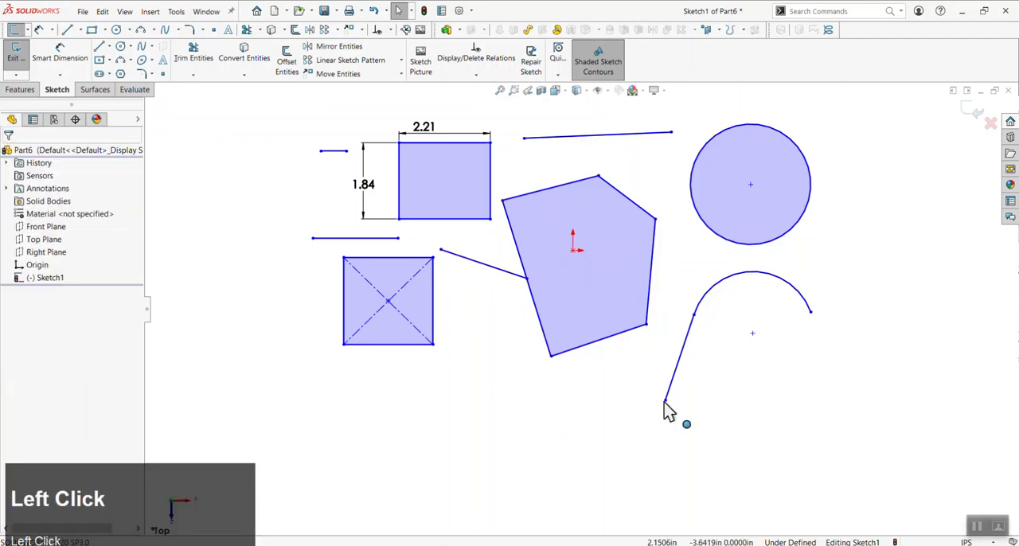
left_click_drag(665, 400, 671, 381)
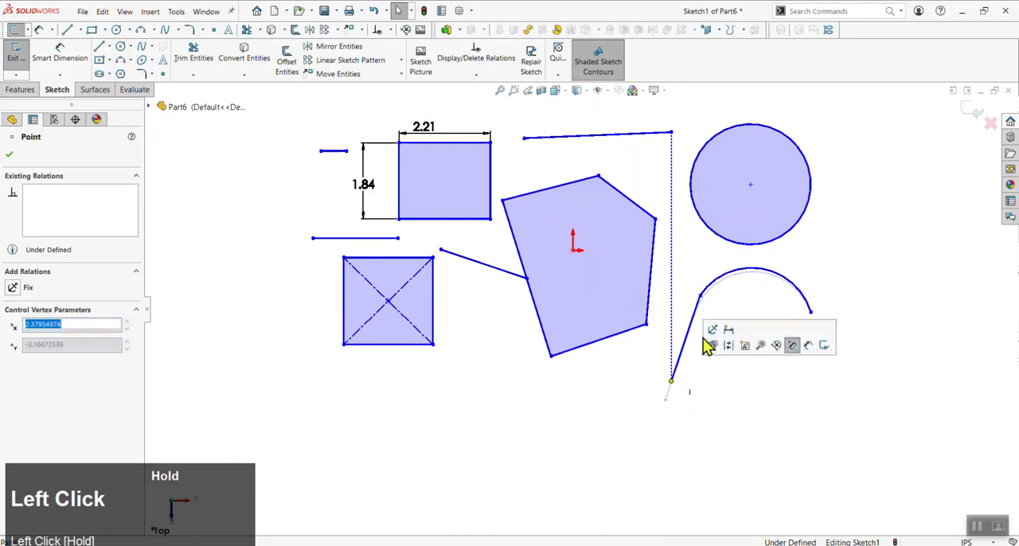
left_click_drag(700, 301, 691, 341)
left_click(711, 380)
Try a Tangent relation between the arc and the line joined to it, and undo it
left_click_drag(727, 310, 671, 367)
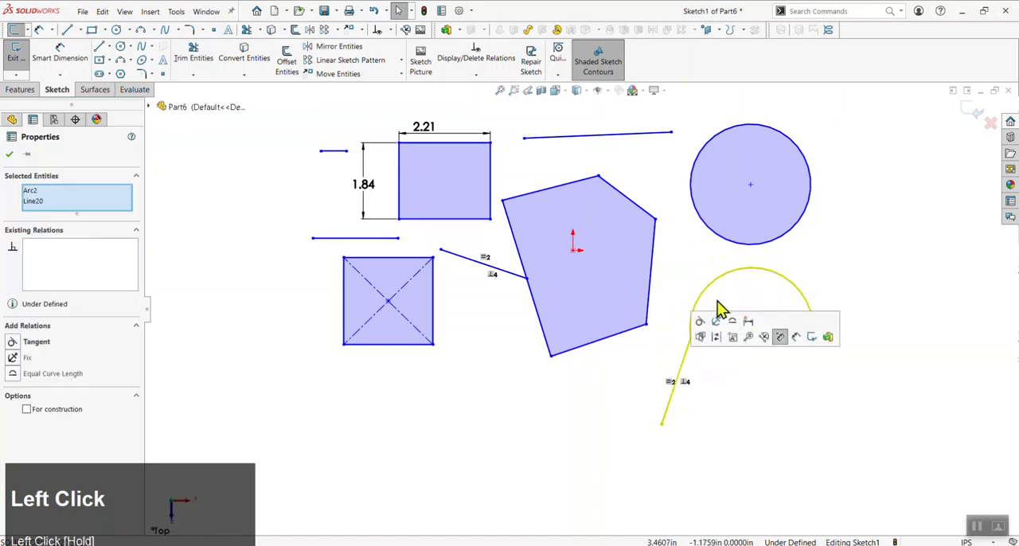
left_click(14, 342)
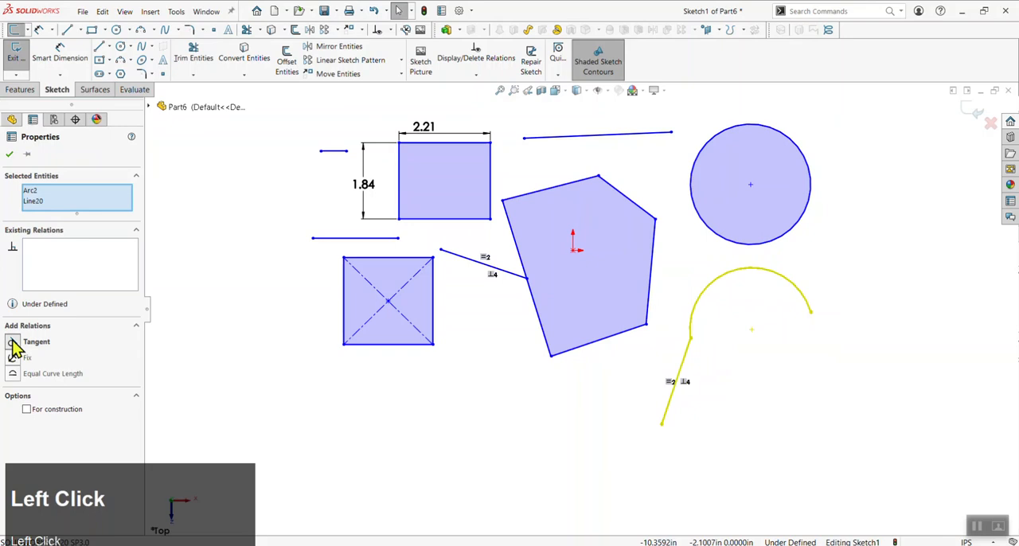
left_click(712, 383)
key("ctrl+z")
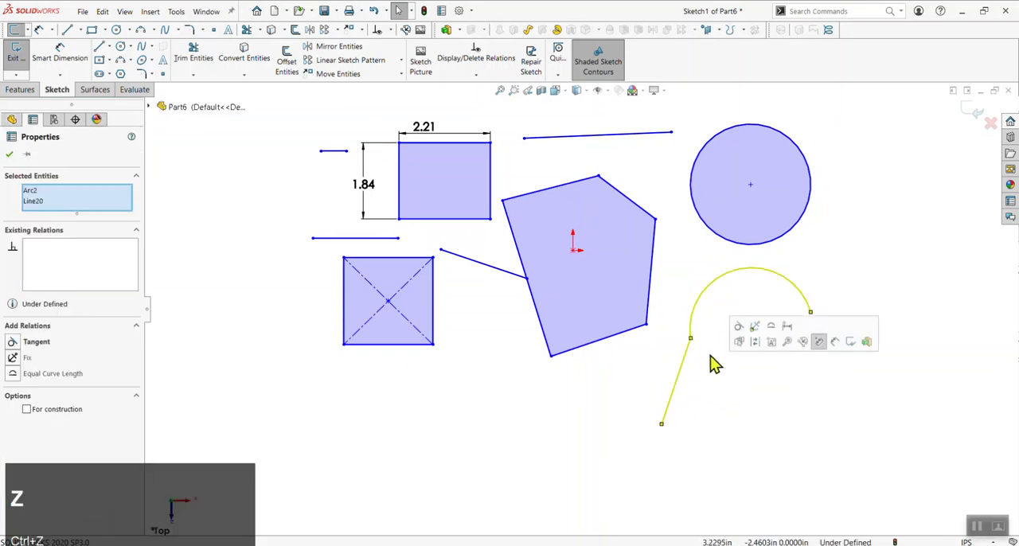
Add a Tangent relation between the arc and its joined line and clear the selection
left_click(699, 355)
left_click_drag(733, 376, 674, 322)
left_click(18, 342)
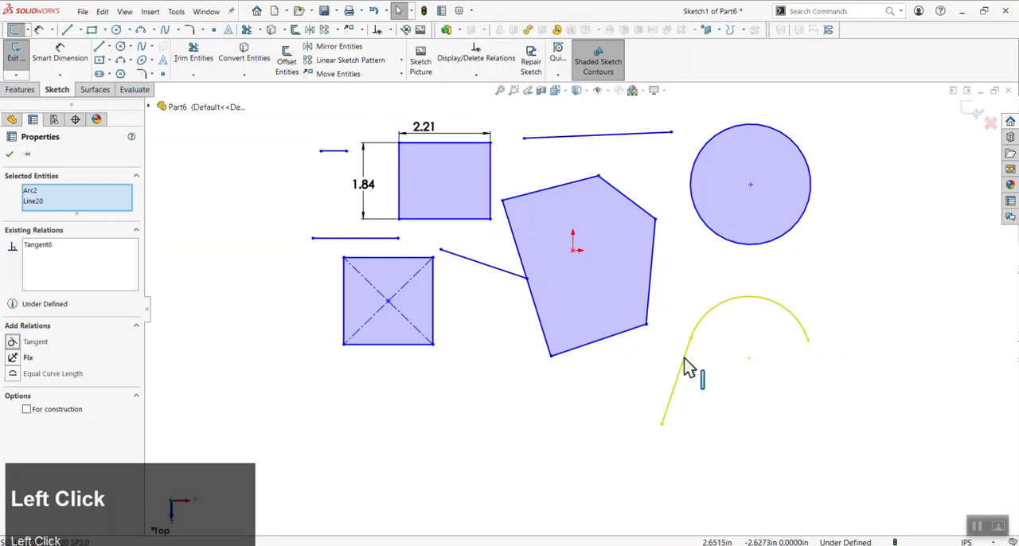
left_click(757, 263)
Add a Tangent relation between the circle and the slanted line above the five-sided profile
left_click(709, 160)
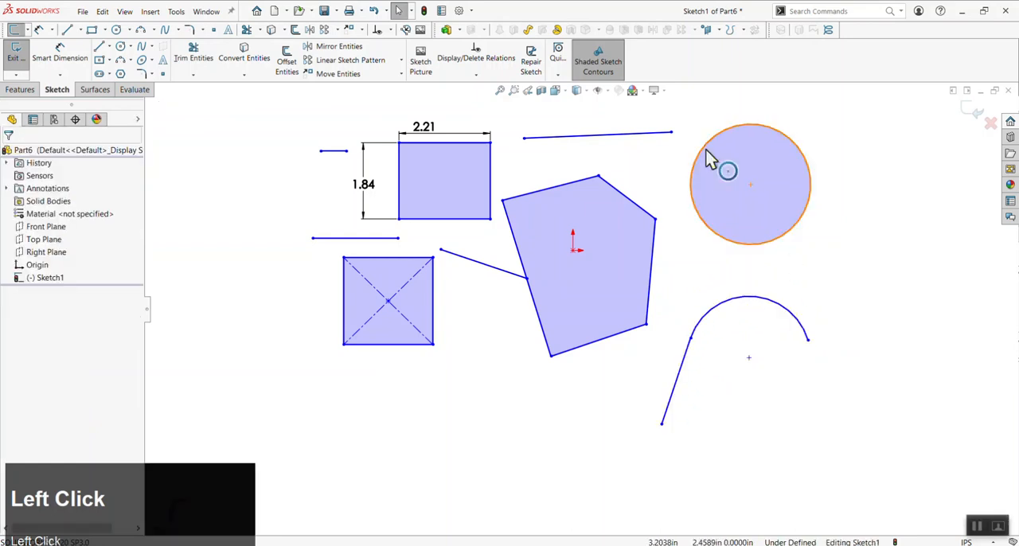
left_click(636, 136, "ctrl")
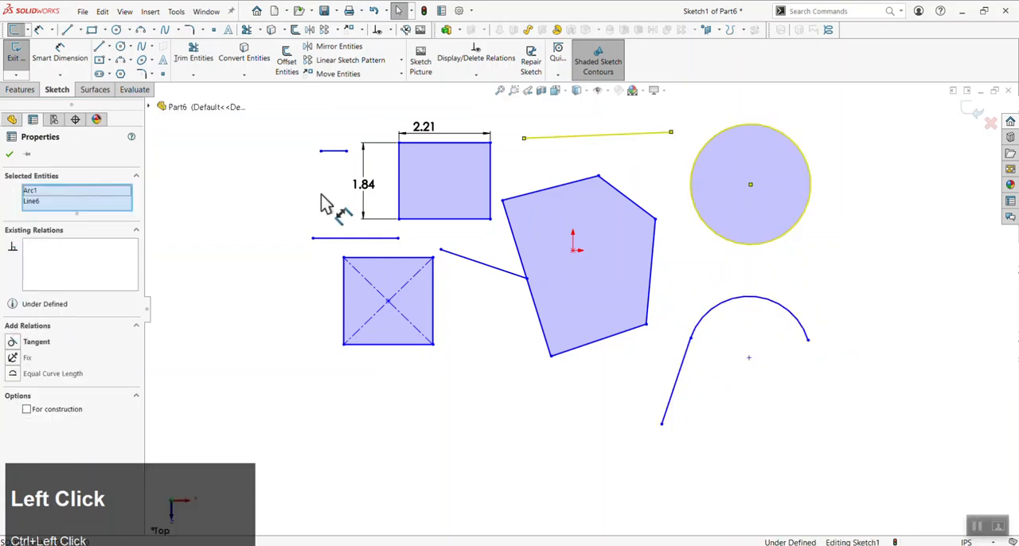
left_click(16, 341)
left_click(941, 334)
Extend the tangent line past the circle by moving its right endpoint, undo that move and extend it again sloping slightly downward
left_click_drag(672, 131, 845, 135)
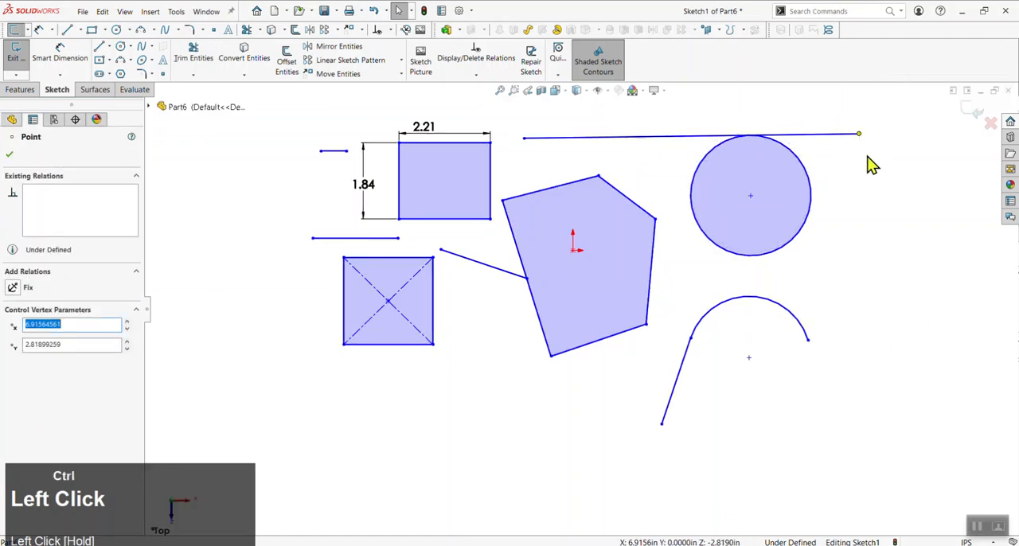
key("ctrl+z")
left_click_drag(673, 133, 844, 167)
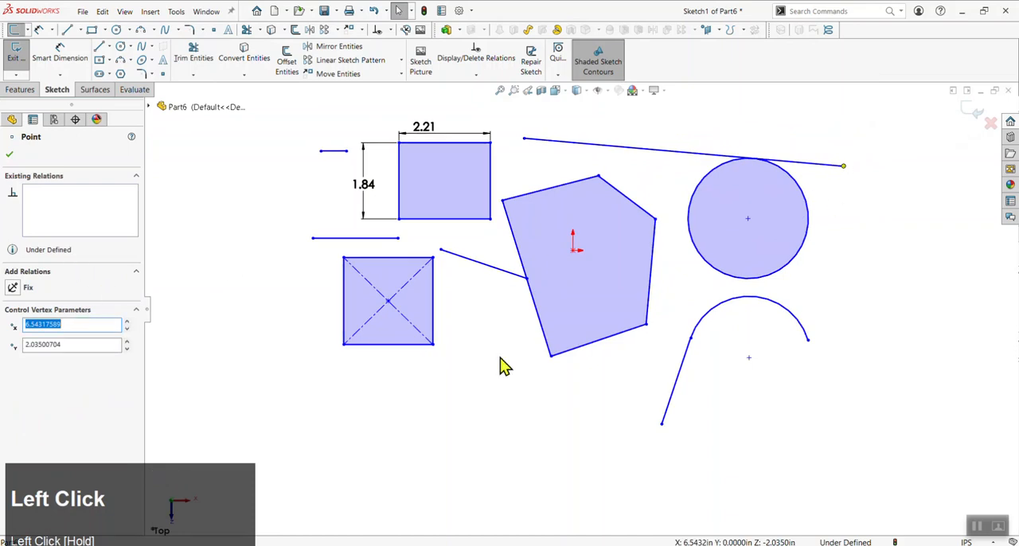
left_click(508, 382)
Delete the Tangent relation from the long slanted line and lower its right endpoint so the line crosses the circle
left_click(725, 155)
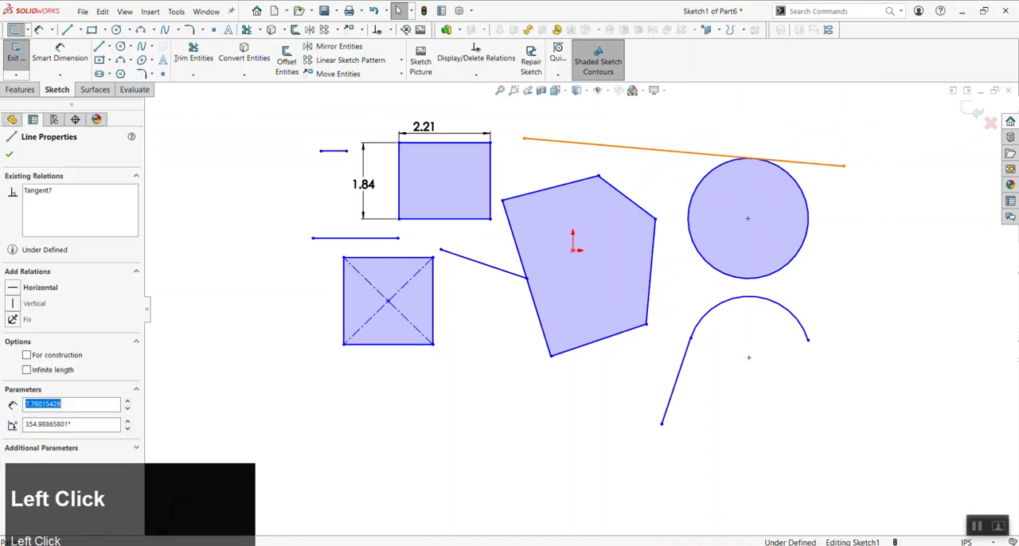
left_click(40, 193)
key("Delete")
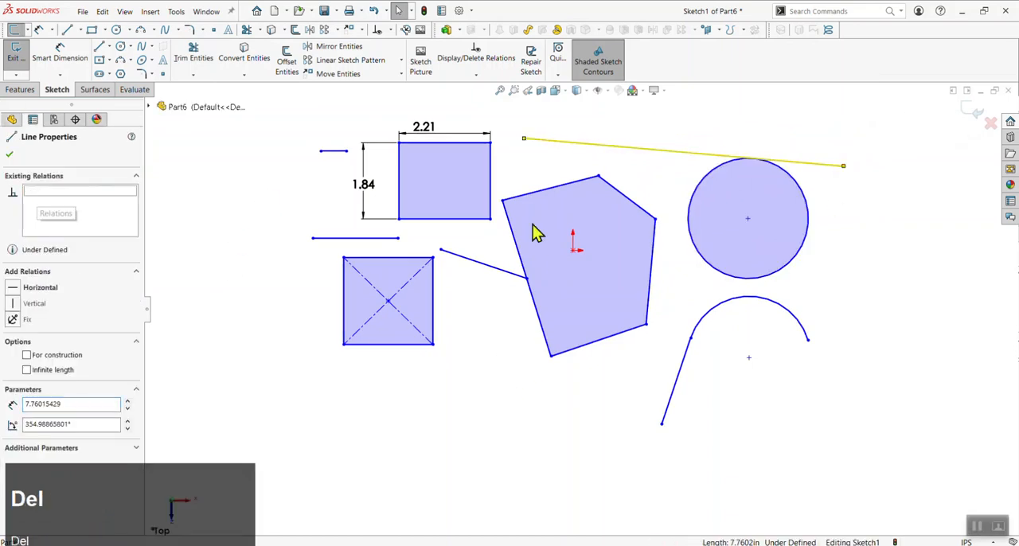
left_click(845, 217)
left_click_drag(844, 166, 860, 218)
left_click(820, 161)
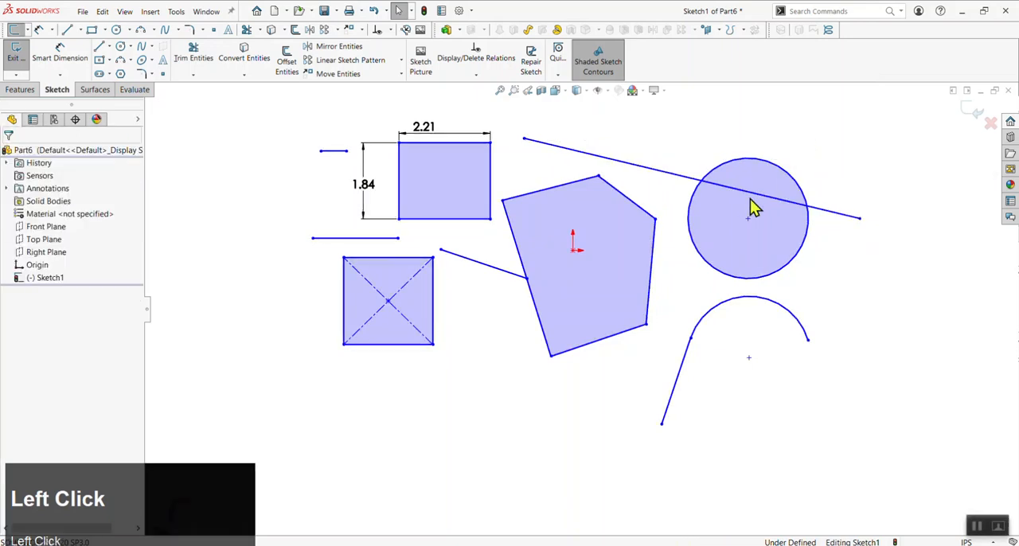
Make the circle tangent to the long line crossing it and clear the selection
left_click_drag(819, 140, 731, 219)
left_click(18, 342)
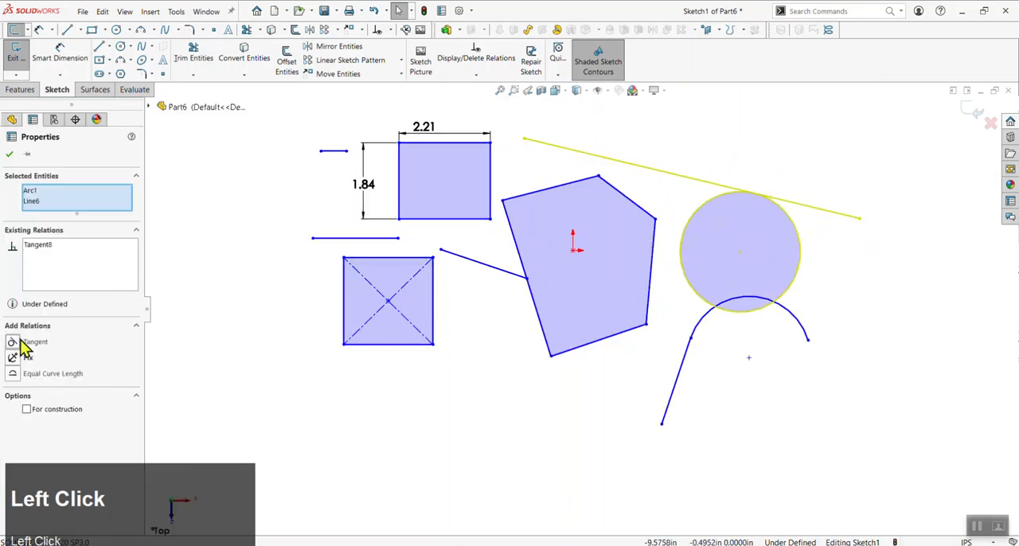
left_click(798, 420)
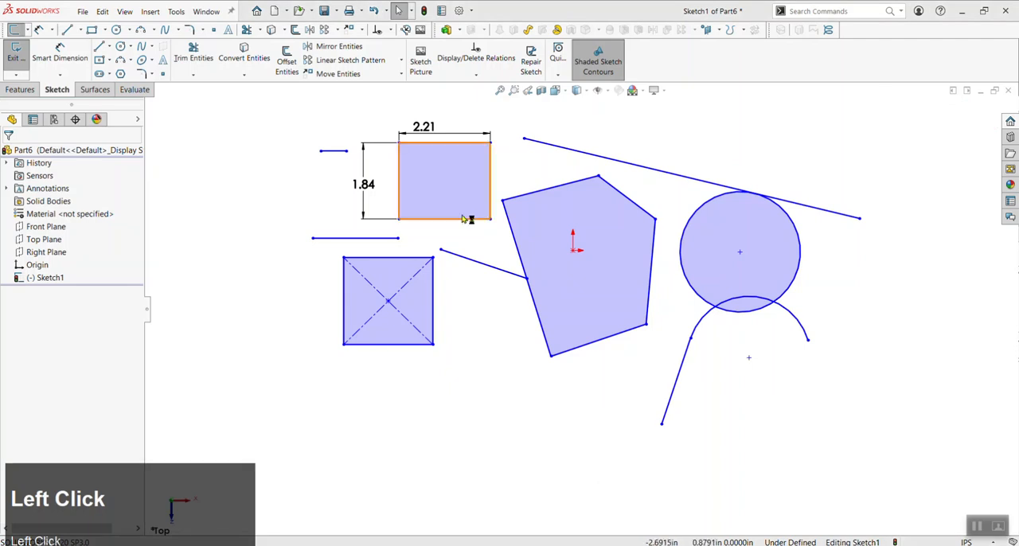
Shorten and tilt the line attached to the five-sided profile's left edge by moving its free endpoint
left_click(525, 419)
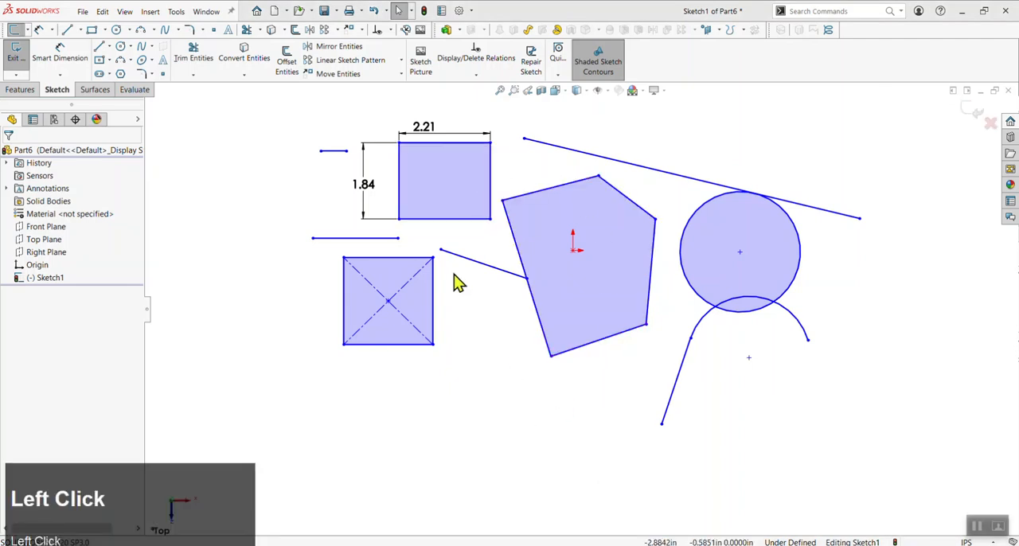
mouse_move(442, 251)
left_mouse_down()
mouse_move(471, 342)
mouse_move(460, 396)
mouse_move(471, 308)
mouse_move(459, 247)
left_mouse_up()
left_click(443, 405)
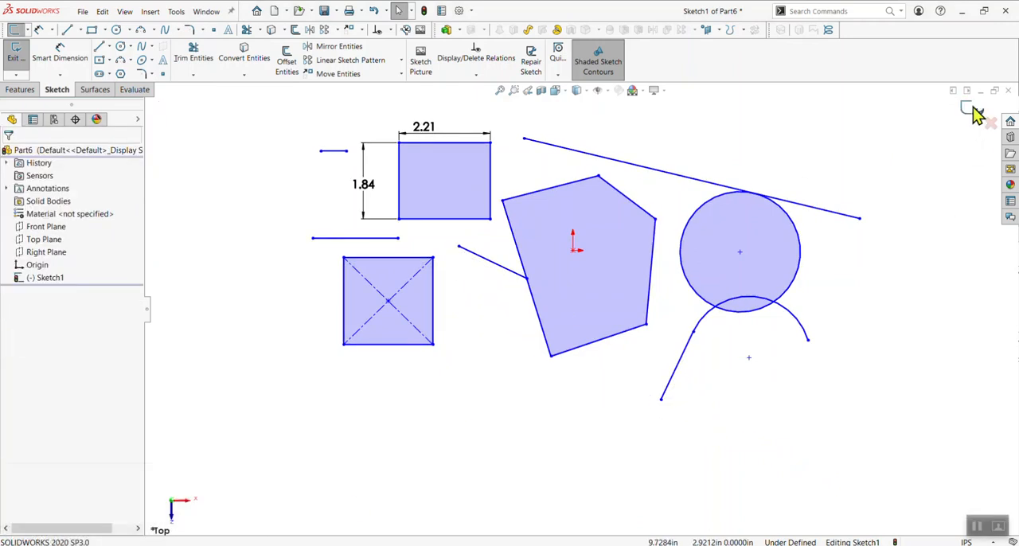
Exit the sketch and deselect it
left_click(971, 106)
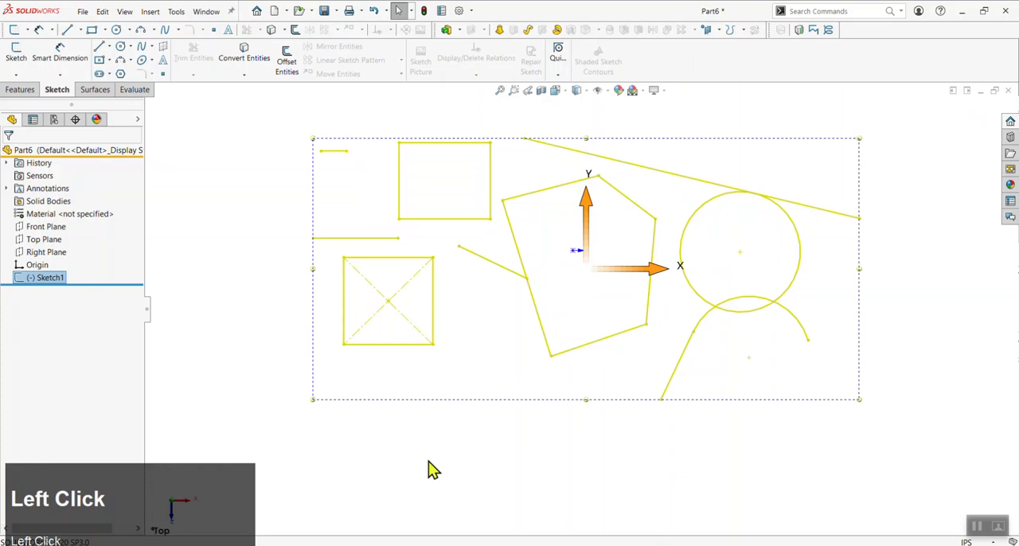
left_click(430, 470)
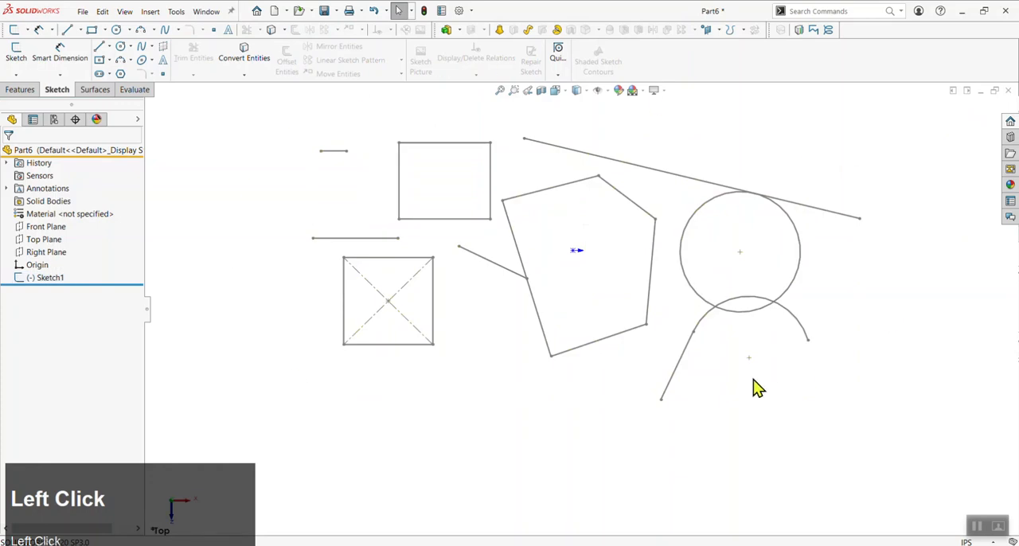
scroll(745, 420, "up", 2)
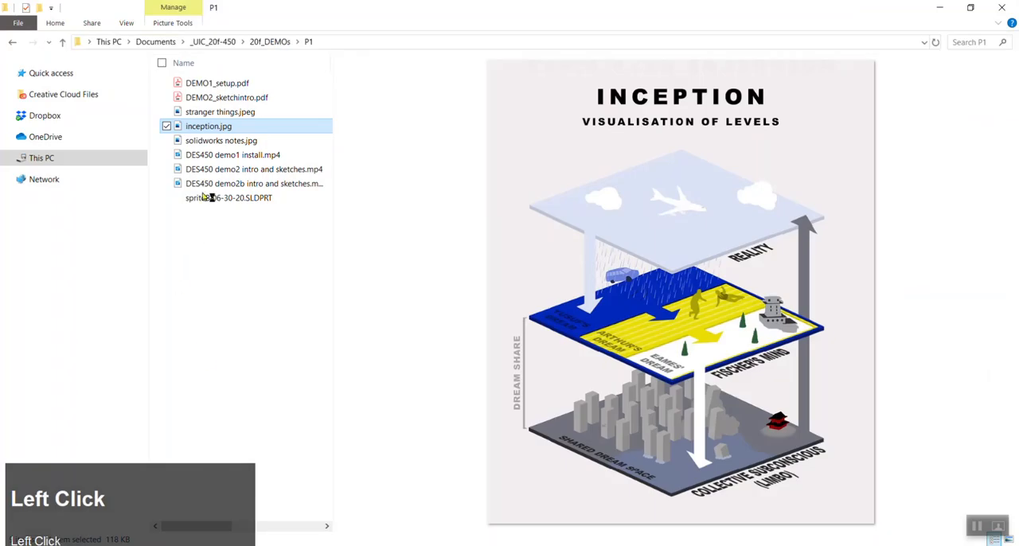
left_click(215, 113)
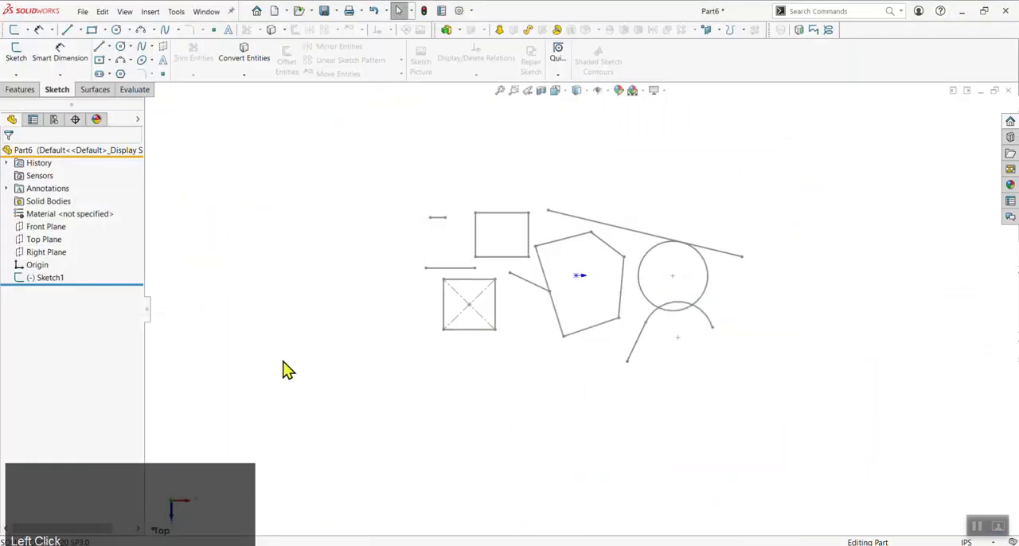
Reopen Sketch1 for editing
right_click(48, 278)
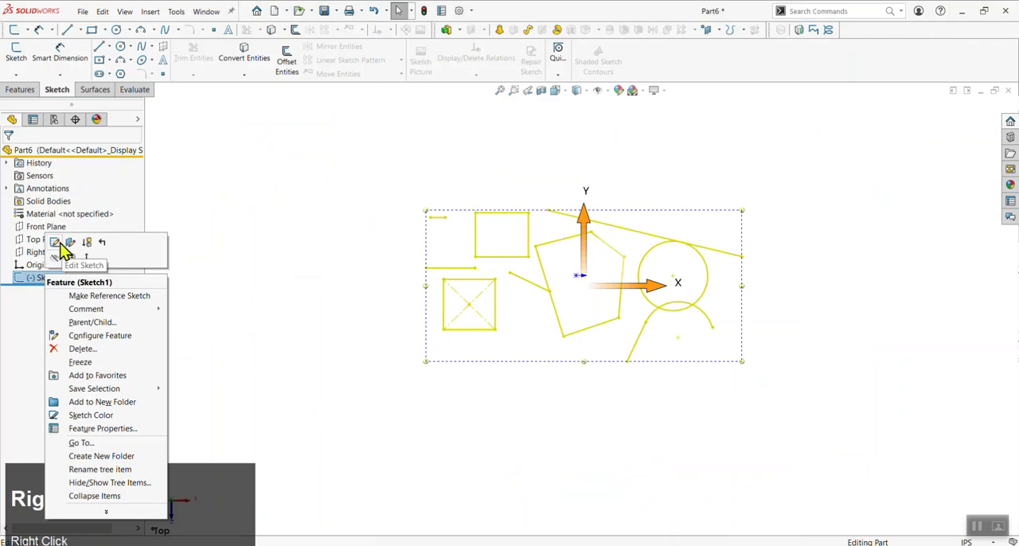
left_click(209, 224)
left_click(47, 279)
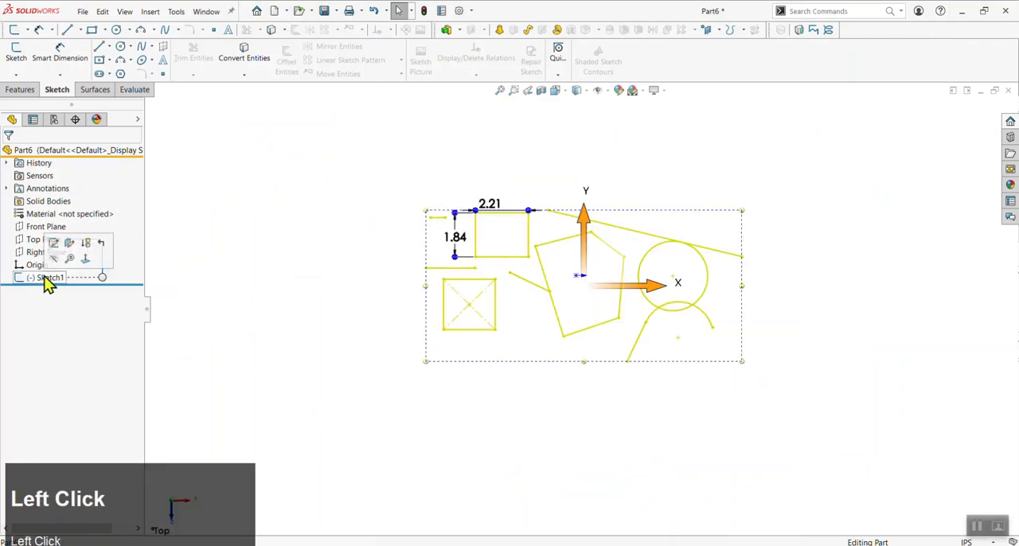
left_click(22, 60)
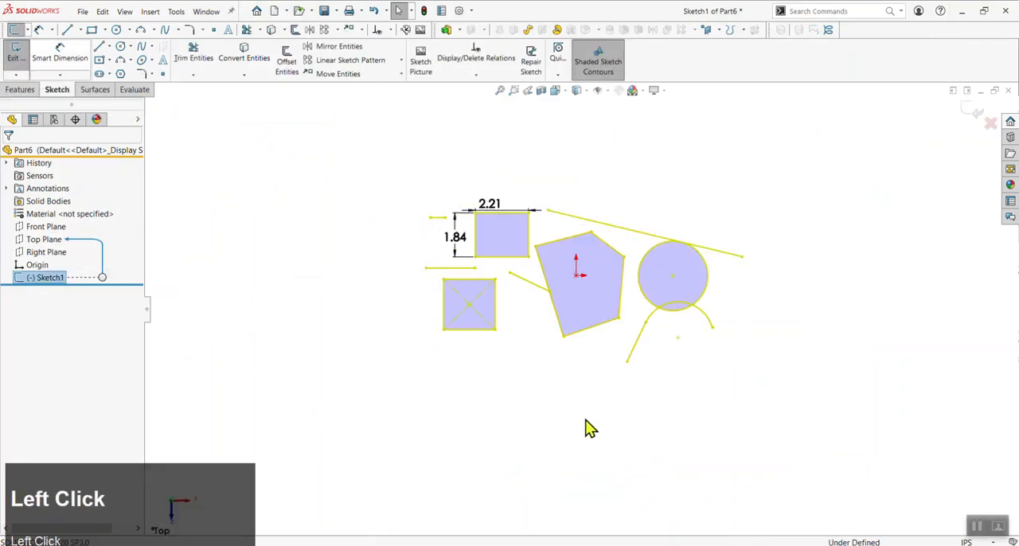
Sketch a vertical line about 4.42 in long from the origin up through the five-sided profile
scroll(621, 319, "down", 4)
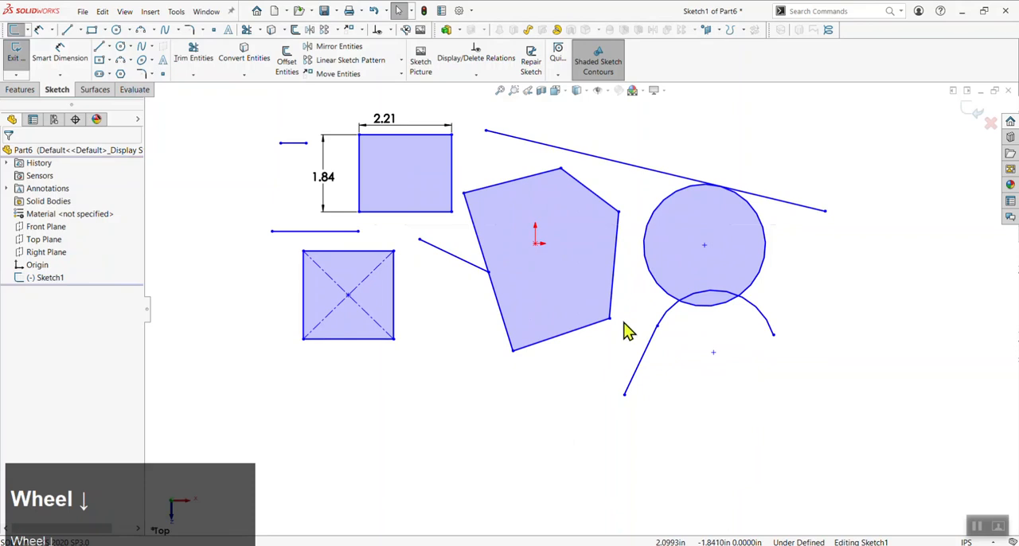
scroll(619, 243, "up", 4)
scroll(580, 287, "down", 3)
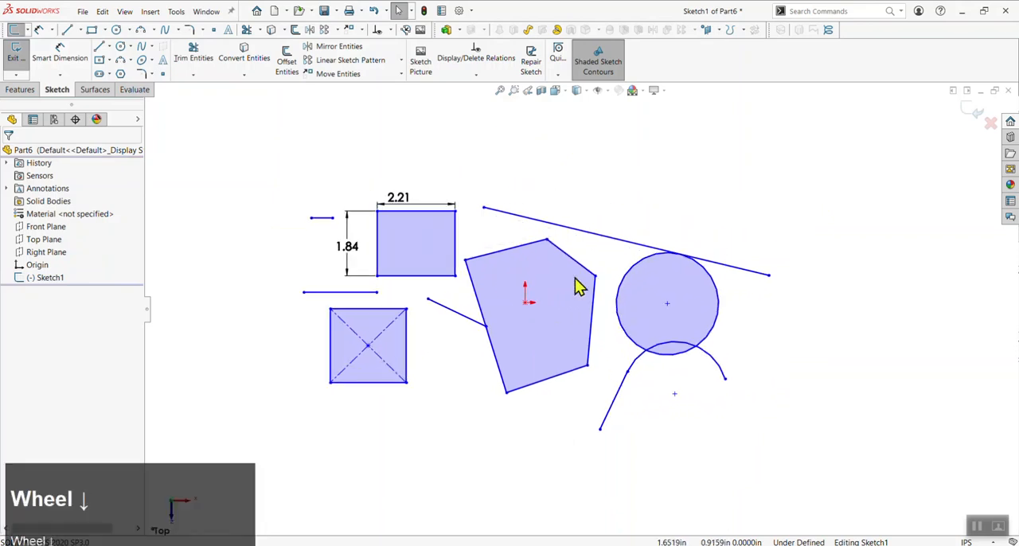
left_click(510, 430)
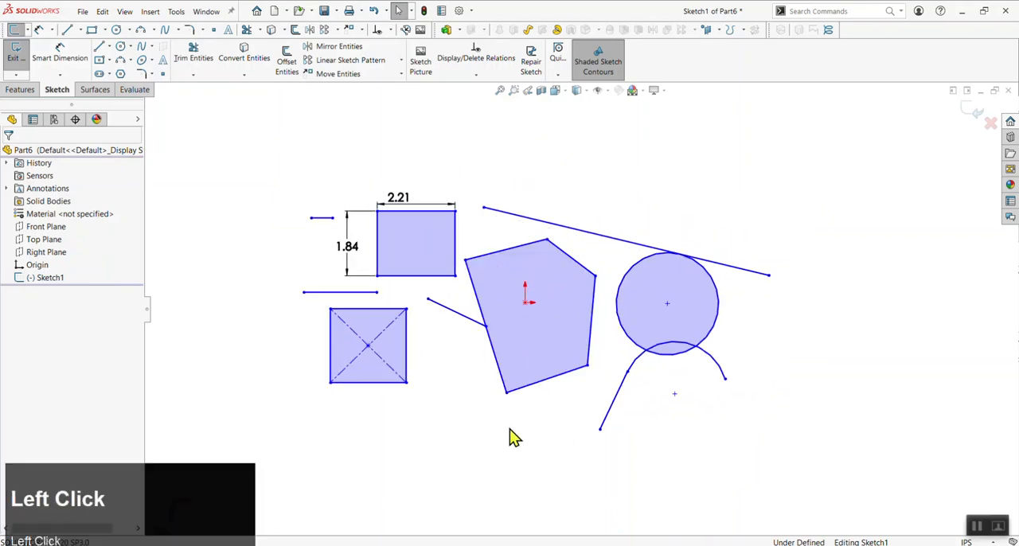
key("l")
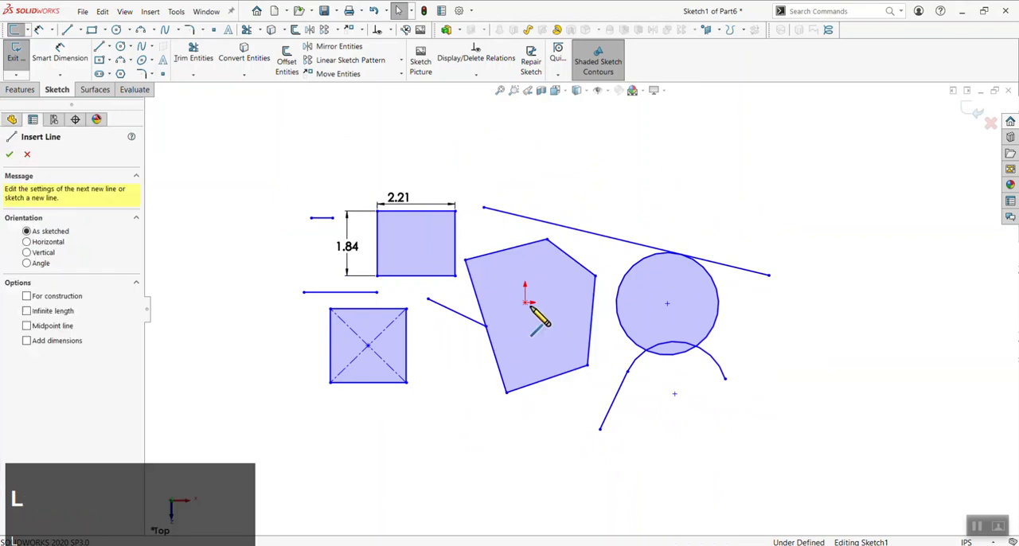
key("Escape")
key("l")
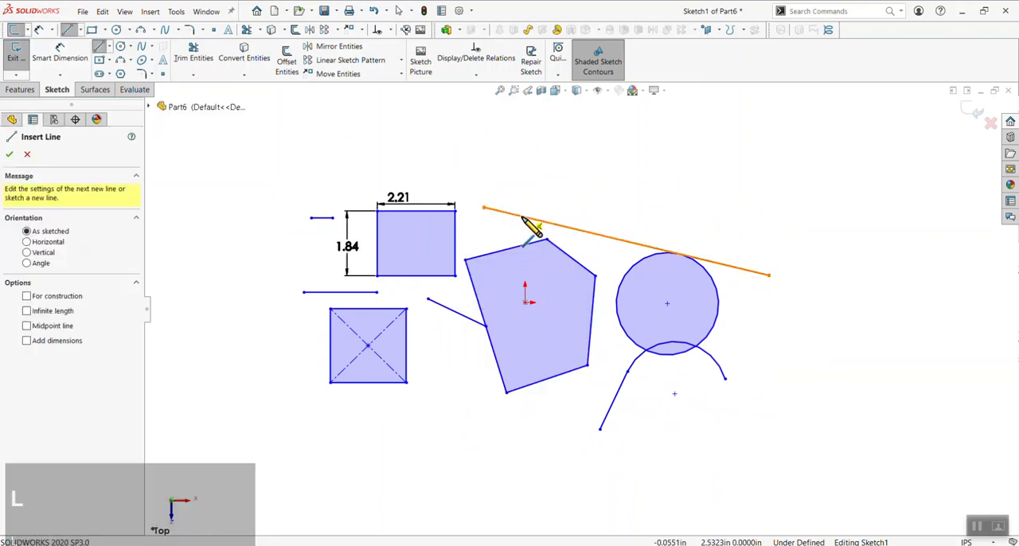
left_click(526, 304)
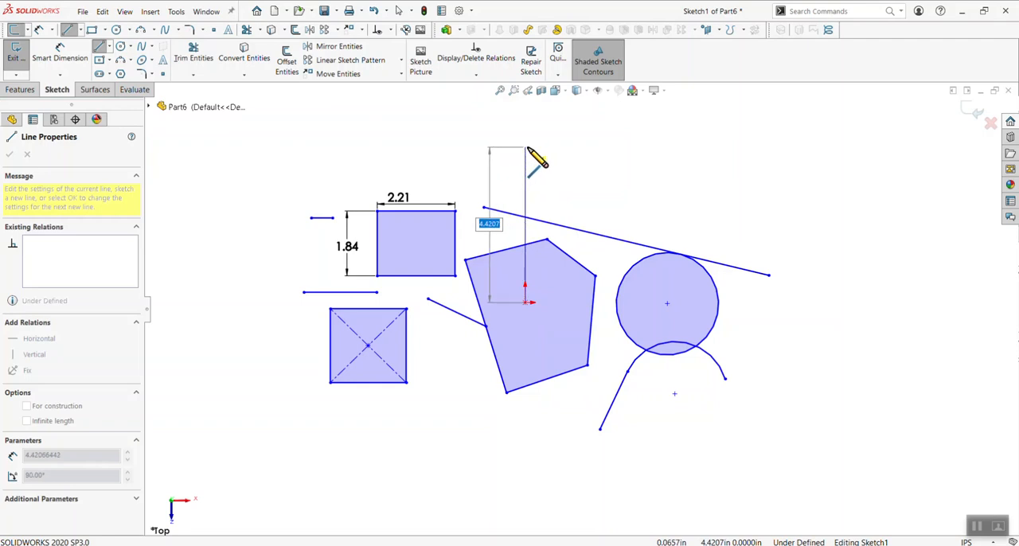
left_click(524, 147)
key("Escape")
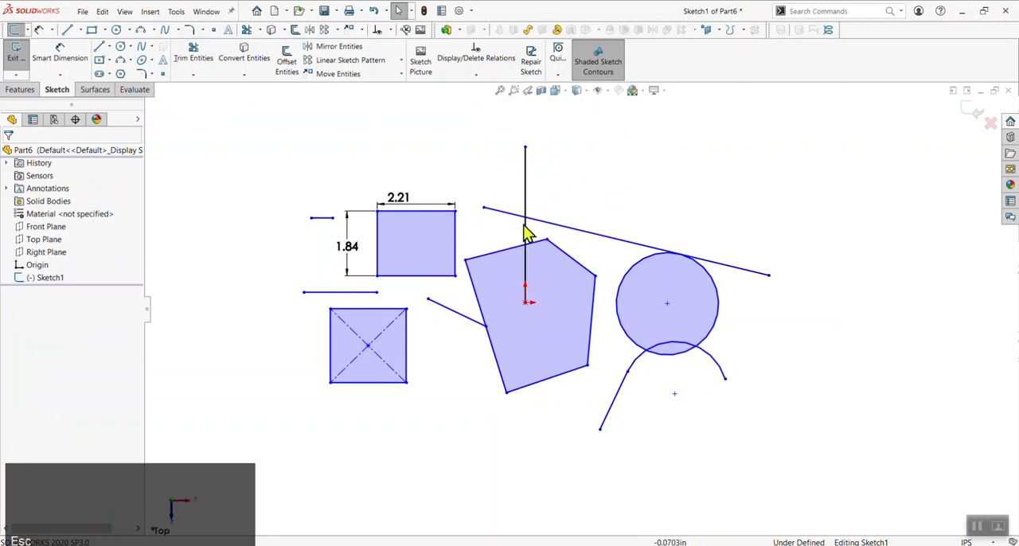
Examine the relations and definition status of the vertical line drawn from the origin, and clear the selection
scroll(519, 234, "down", 3)
scroll(552, 366, "up", 3)
scroll(553, 327, "down", 2)
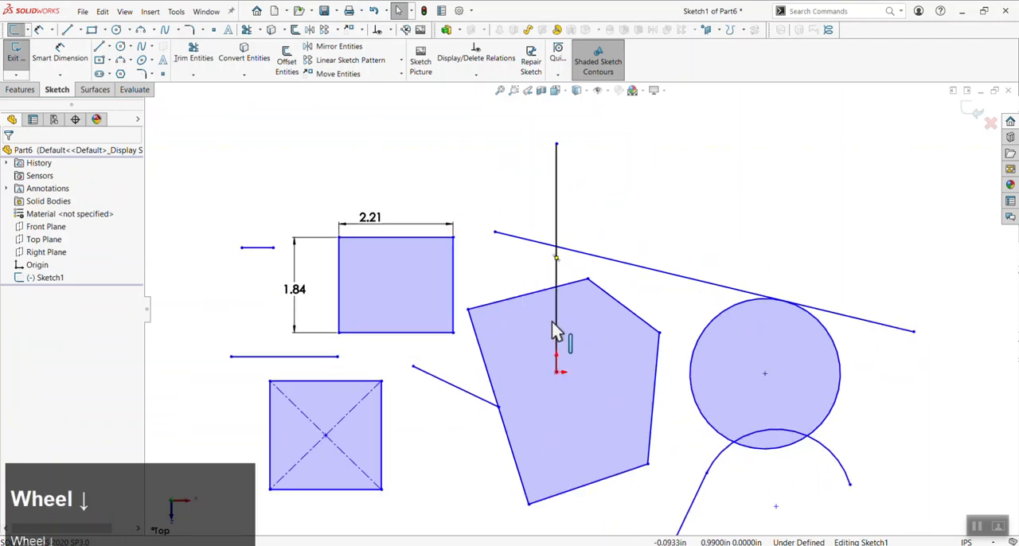
left_click(556, 325)
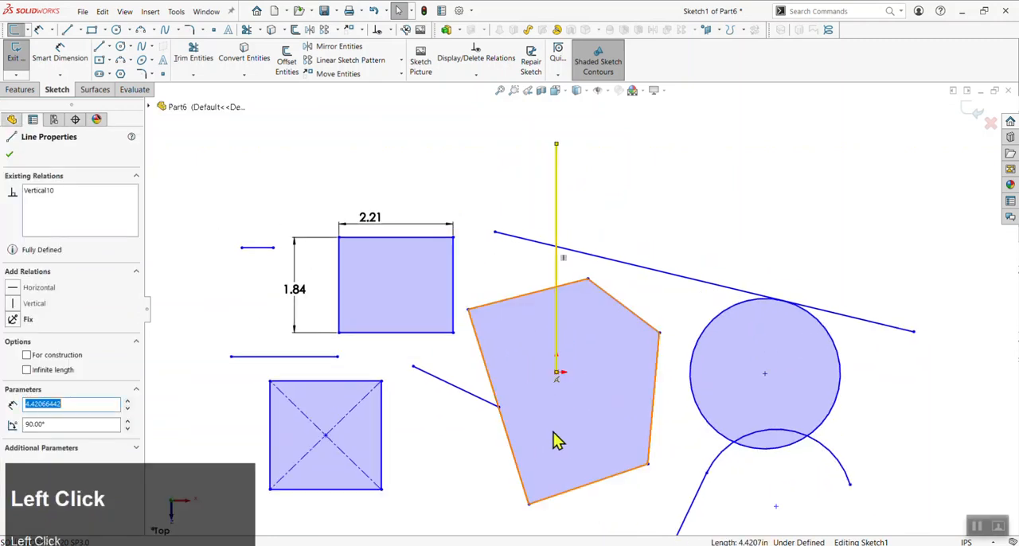
left_click(510, 294)
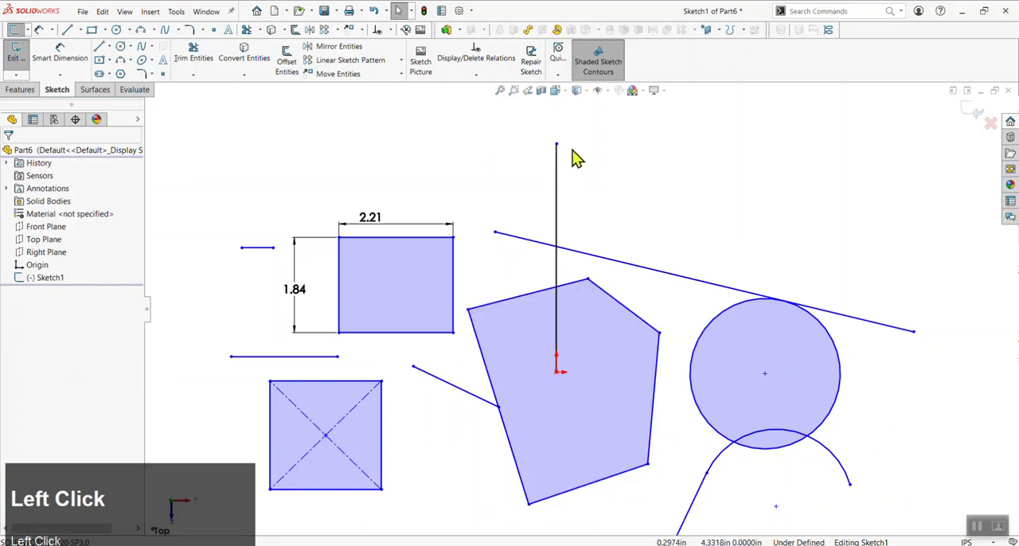
Try to move the vertical line's upper endpoint sideways, and clear the selection
scroll(605, 191, "up", 2)
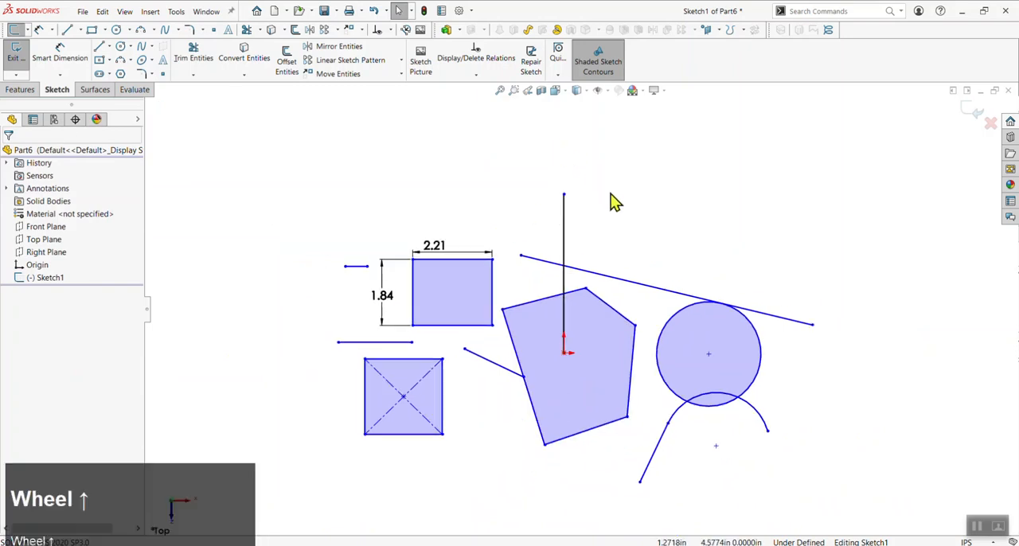
left_click_drag(565, 196, 658, 223)
left_click(658, 224)
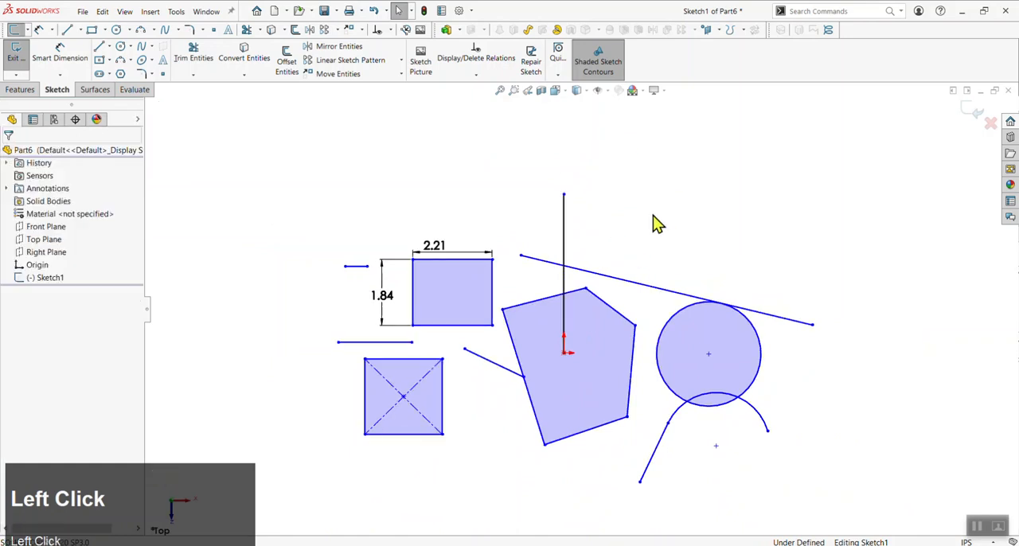
Dimension the vertical line's length, placing the dimension beside the line and accepting the proposed value
key("d")
left_click(567, 228)
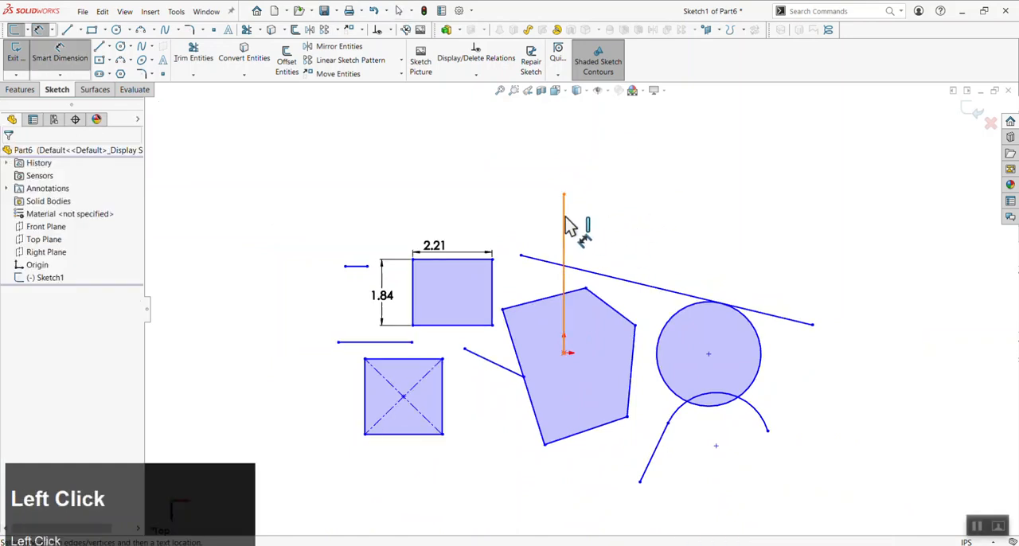
left_click(628, 239)
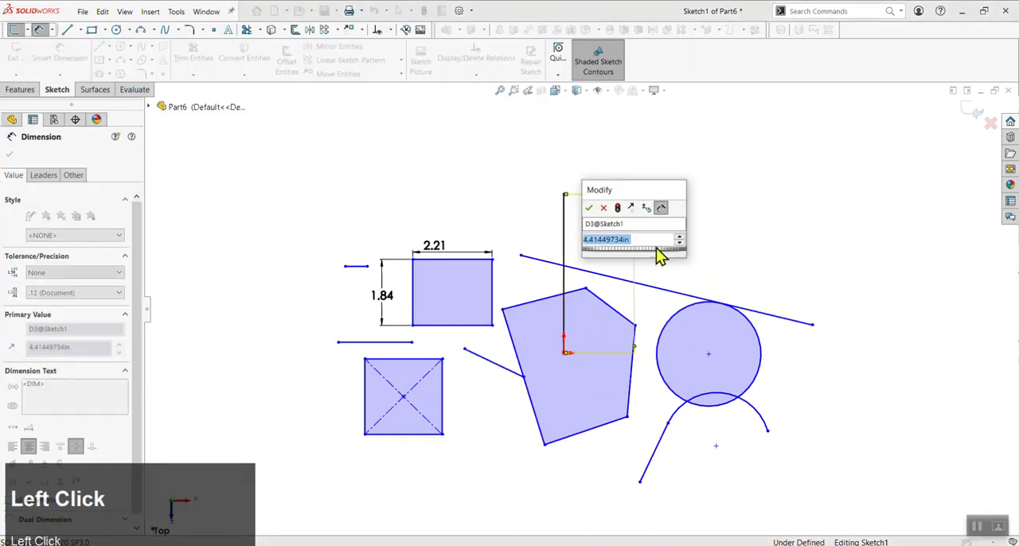
left_click(590, 210)
key("Escape")
scroll(602, 246, "down", 3)
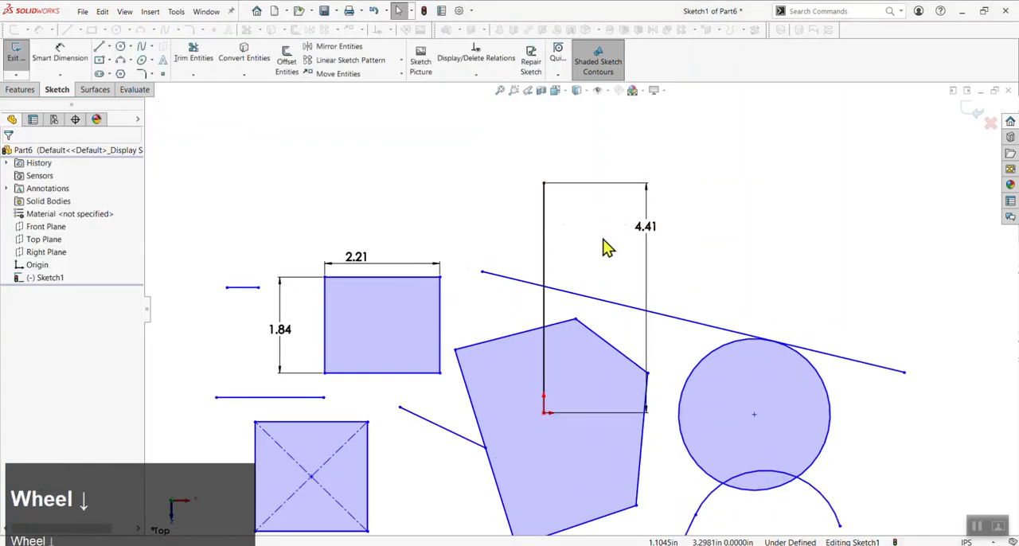
Examine the dimensioned line's upper endpoint and length dimension for remaining freedom, and clear the selection
left_click(545, 184)
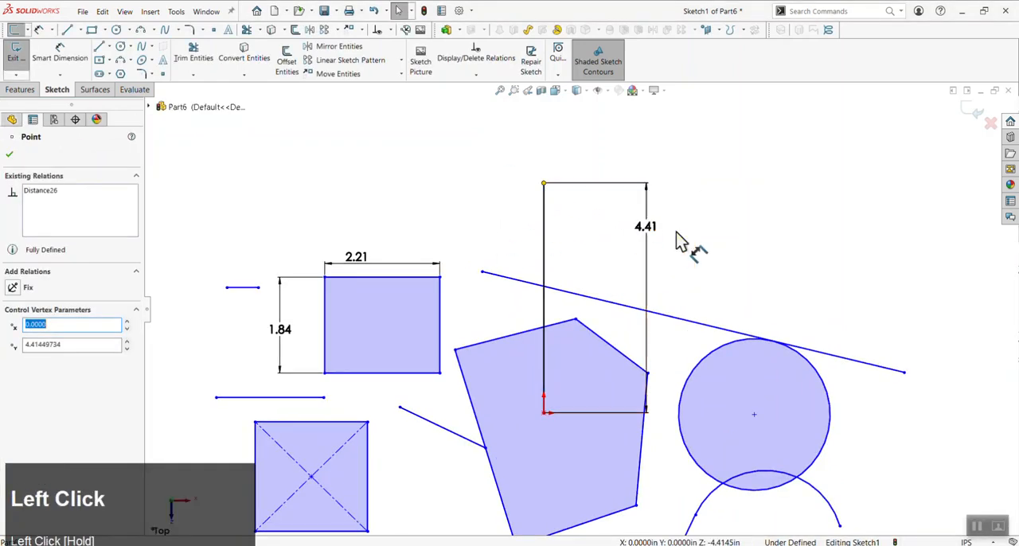
left_click(644, 231)
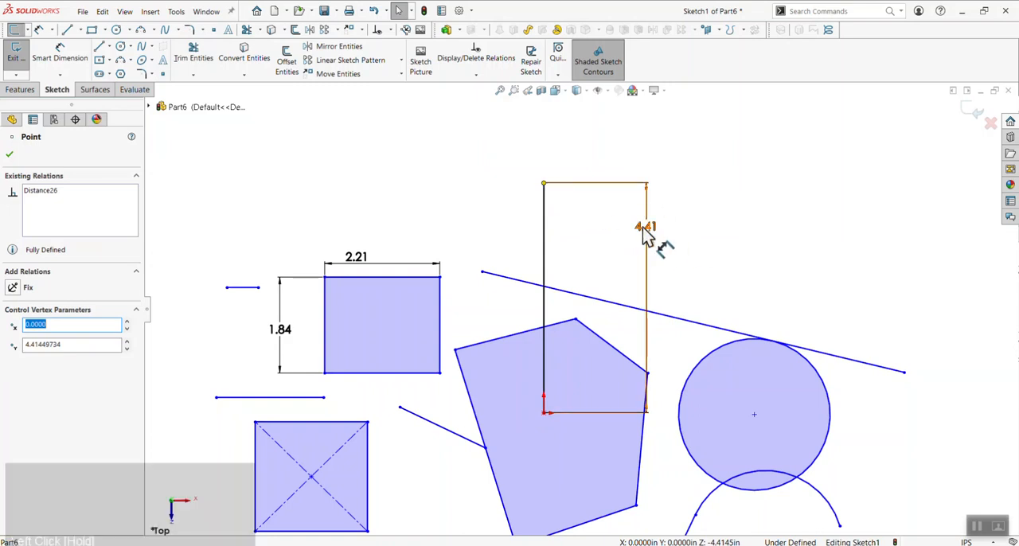
scroll(690, 286, "up", 3)
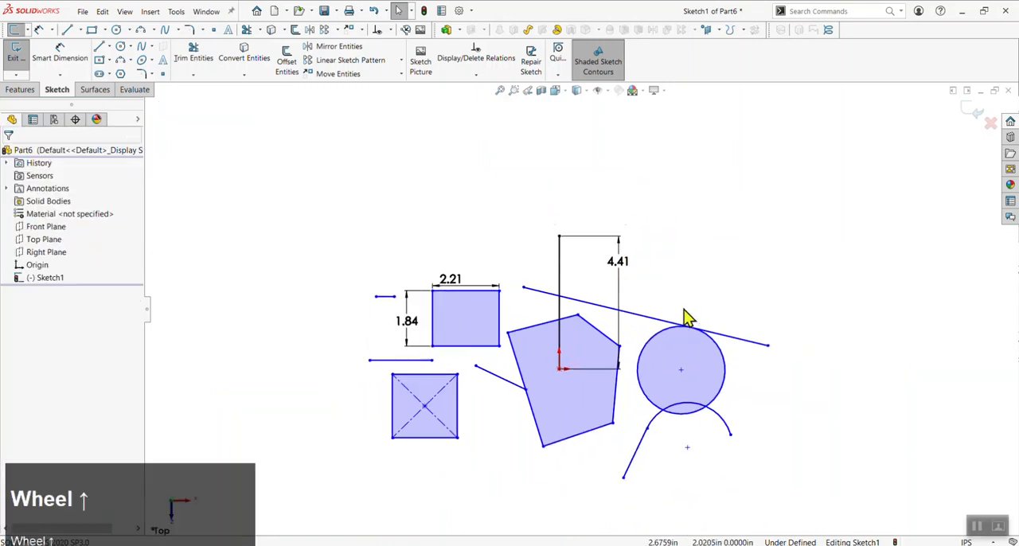
scroll(614, 444, "down", 1)
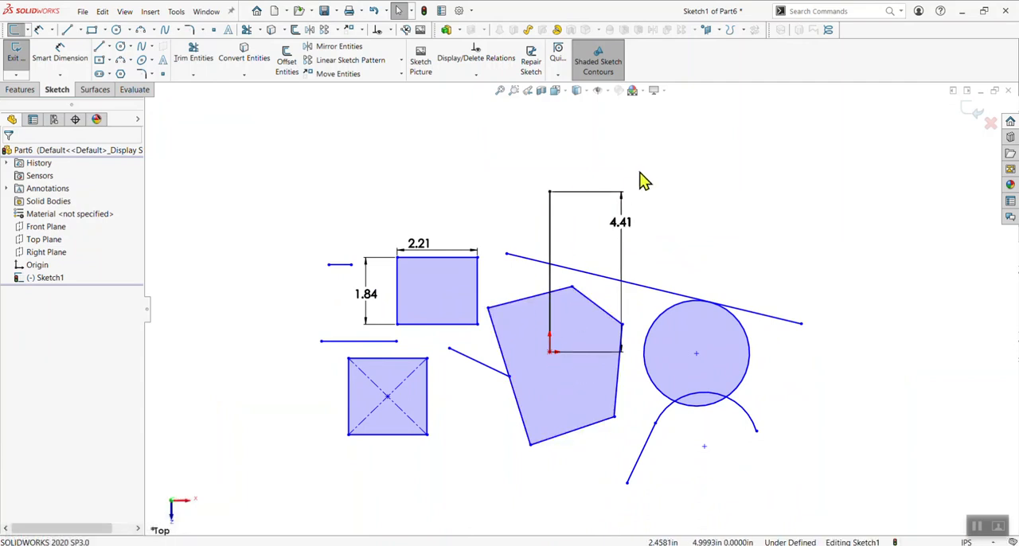
left_click_drag(645, 173, 516, 239)
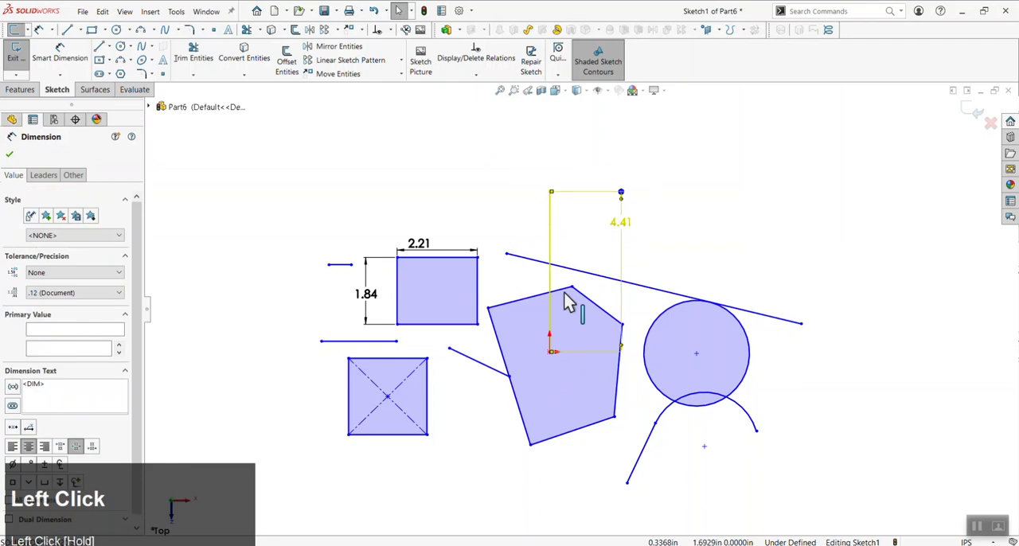
left_click(669, 257)
Select all geometry and dimensions in the sketch and delete them
scroll(678, 348, "up", 3)
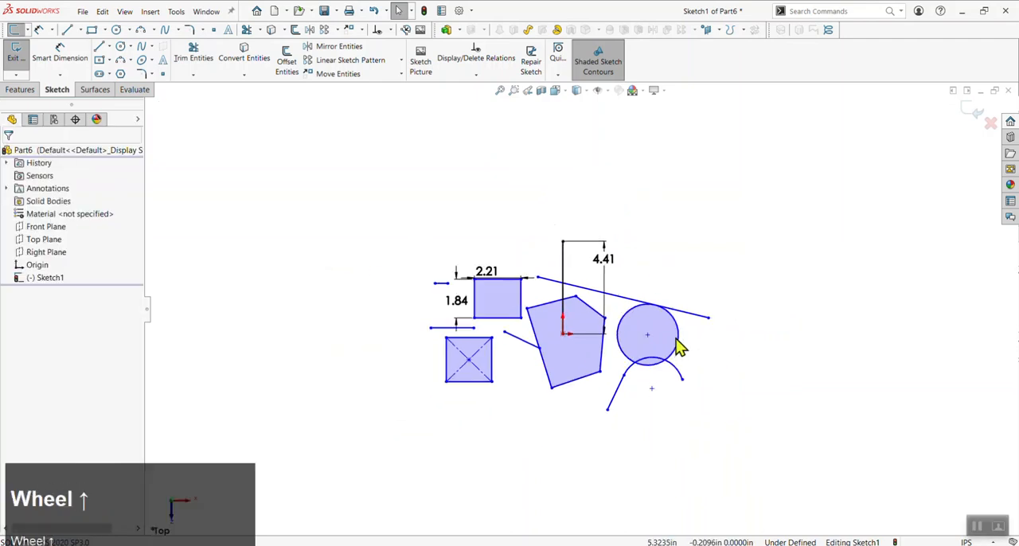
mouse_move(752, 181)
left_mouse_down()
mouse_move(487, 341)
mouse_move(408, 434)
left_mouse_up()
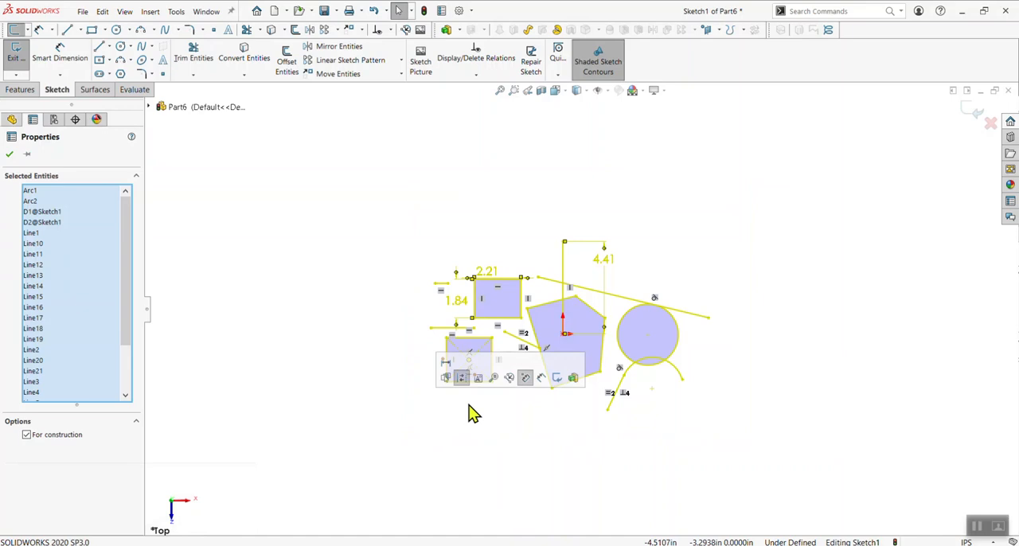
key("alt")
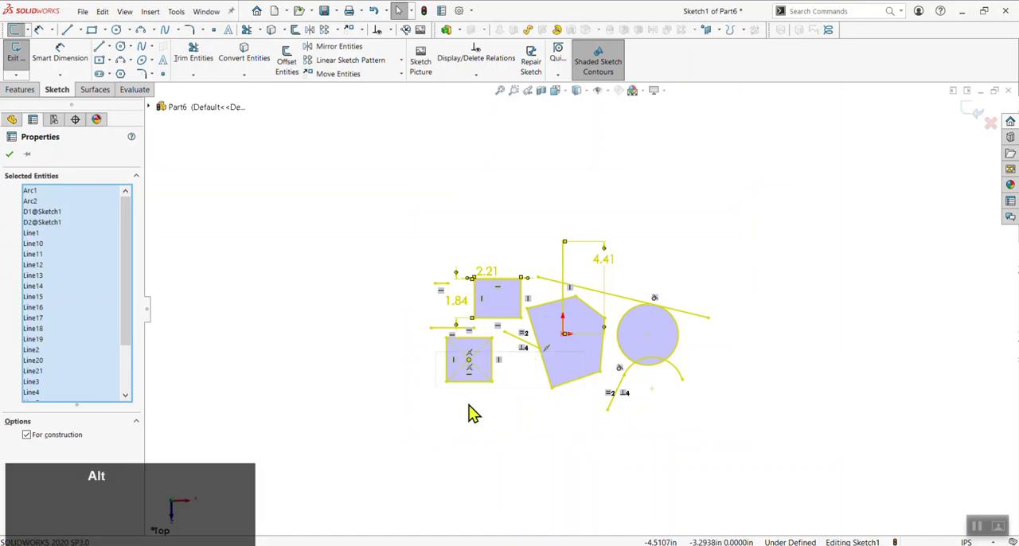
key("alt+p")
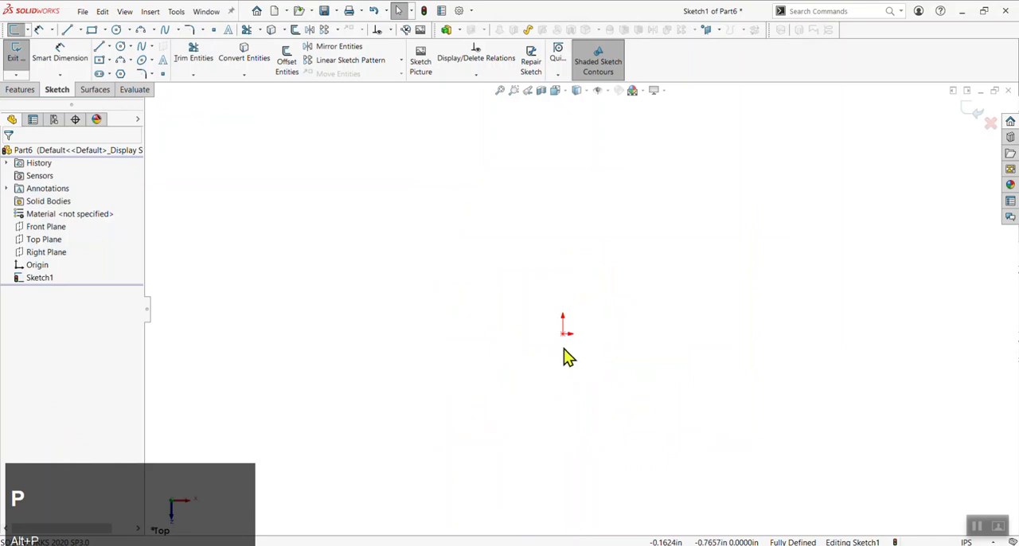
Sketch a vertical line about 11.66 in long upward from the origin, and delete it
scroll(603, 305, "down", 2)
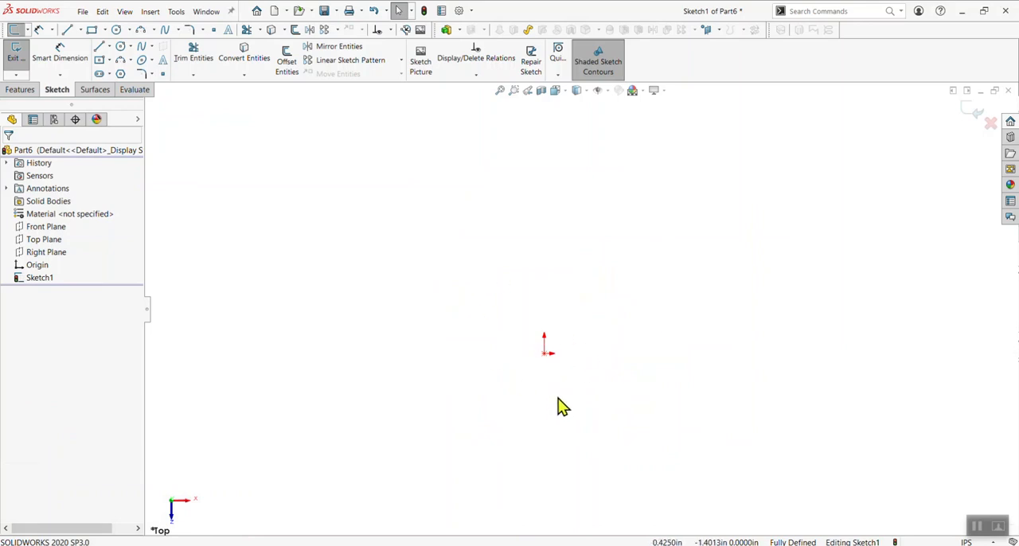
key("l")
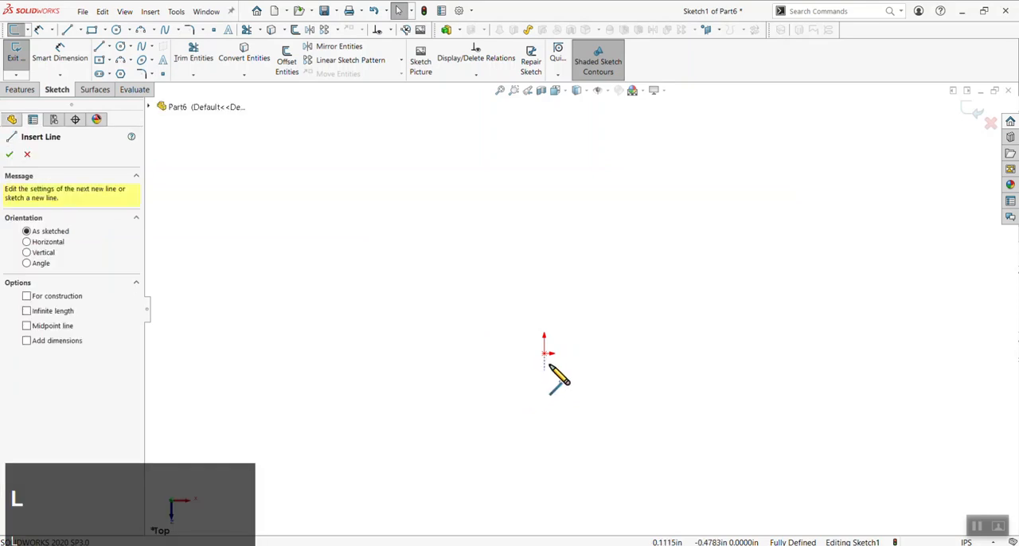
scroll(604, 301, "up", 1)
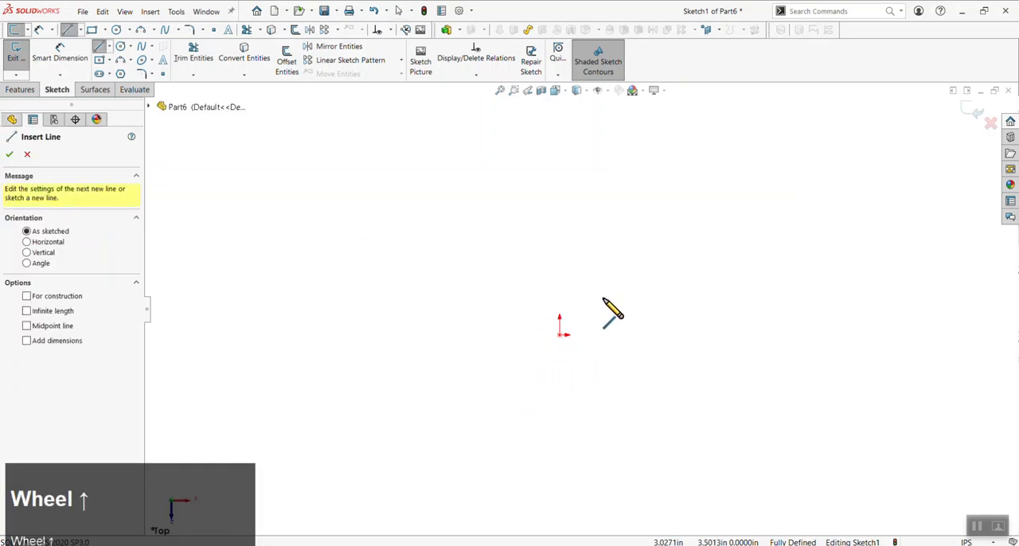
left_click(560, 336)
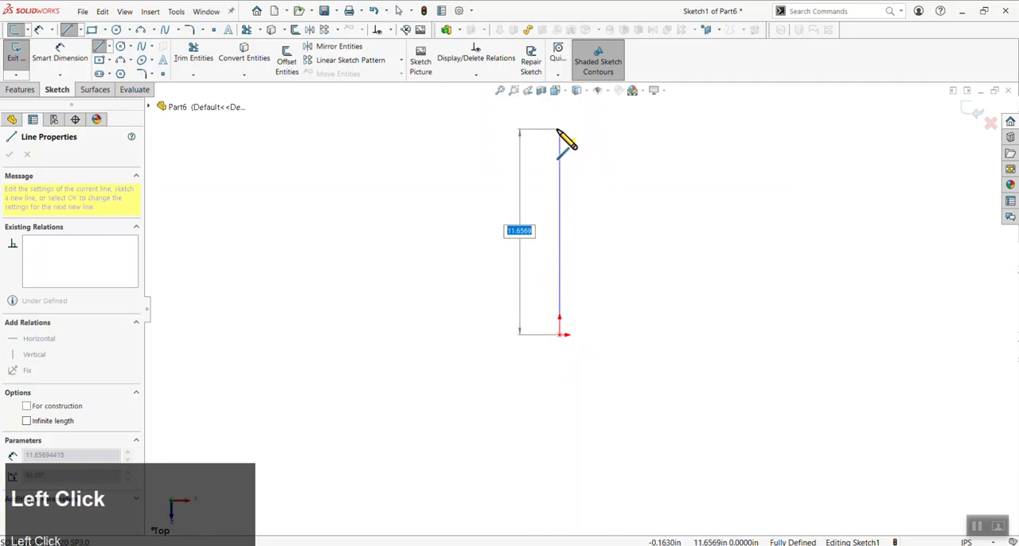
left_click(560, 129)
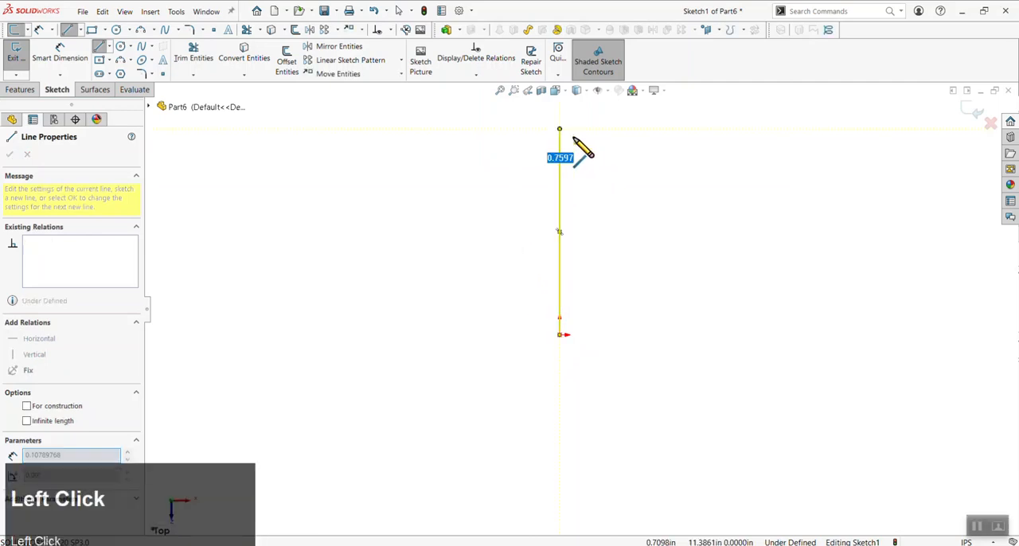
key("Escape")
left_click(606, 336)
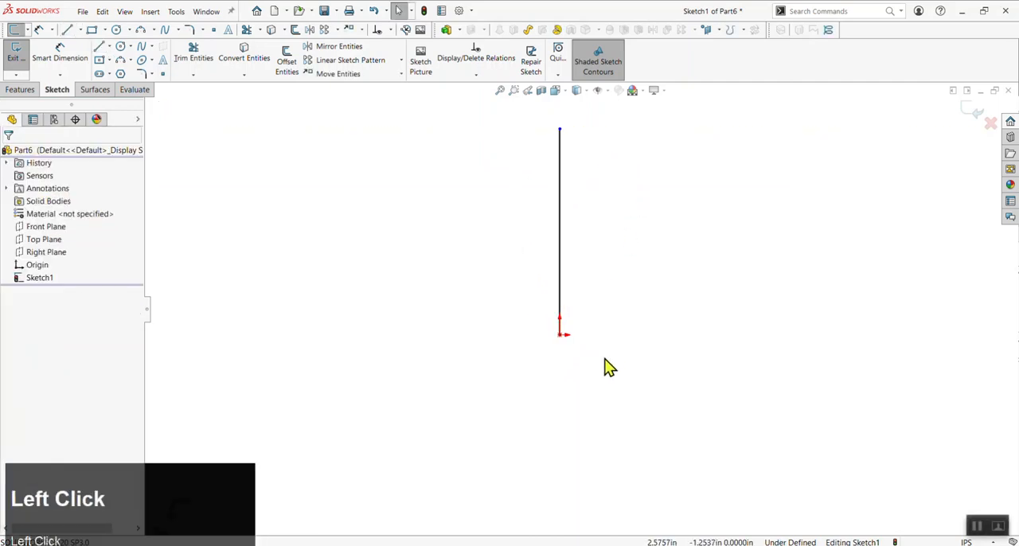
left_click(561, 252)
key("Delete")
Sketch a vertical line about 13.4 in long passing through the origin, with an endpoint above and below it
key("l")
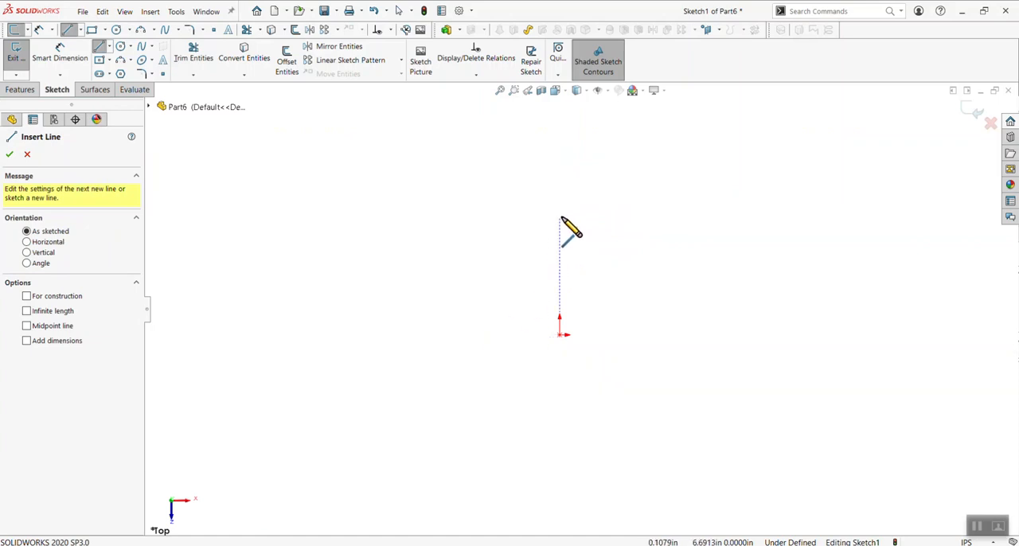
left_click(561, 218)
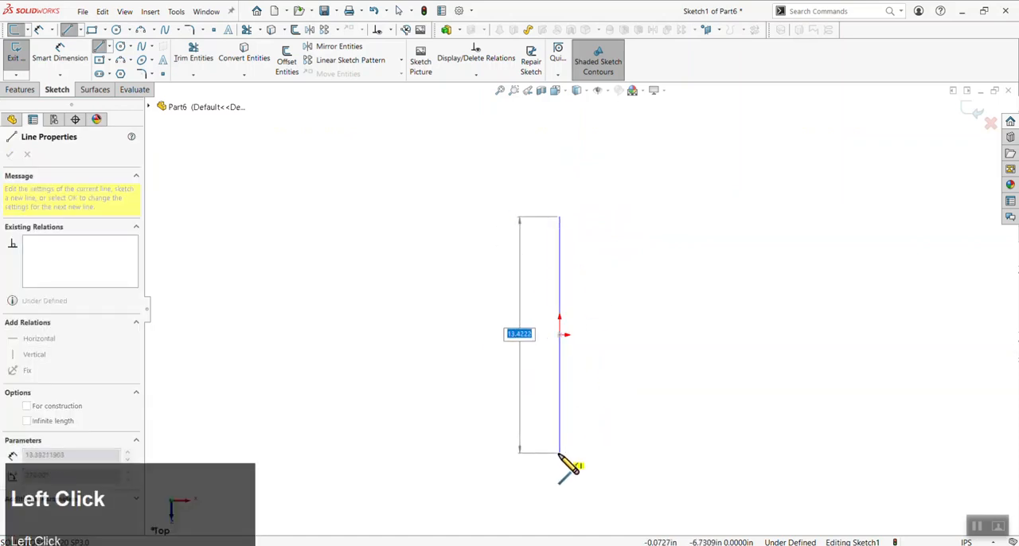
left_click(559, 454)
key("Escape")
left_click(606, 376)
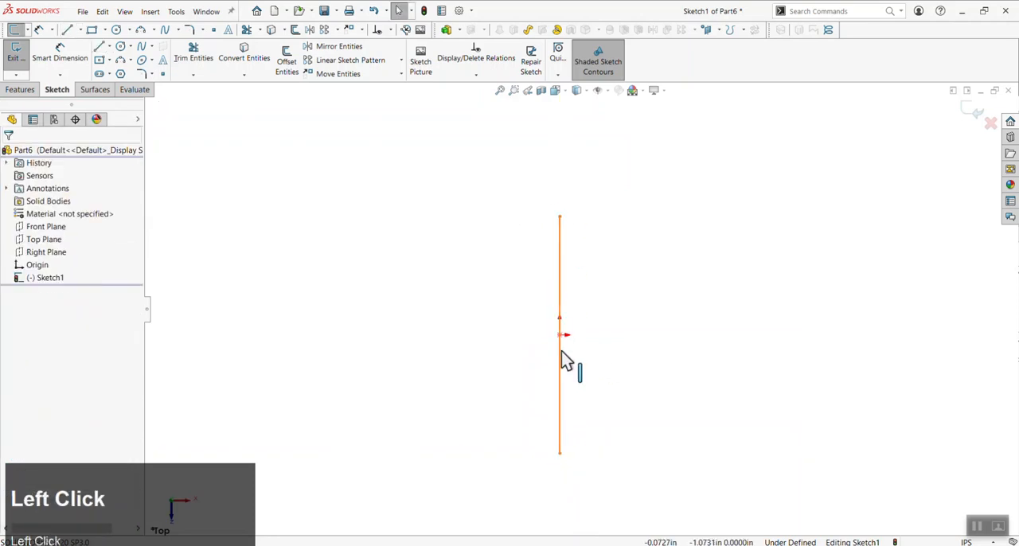
left_click(562, 263)
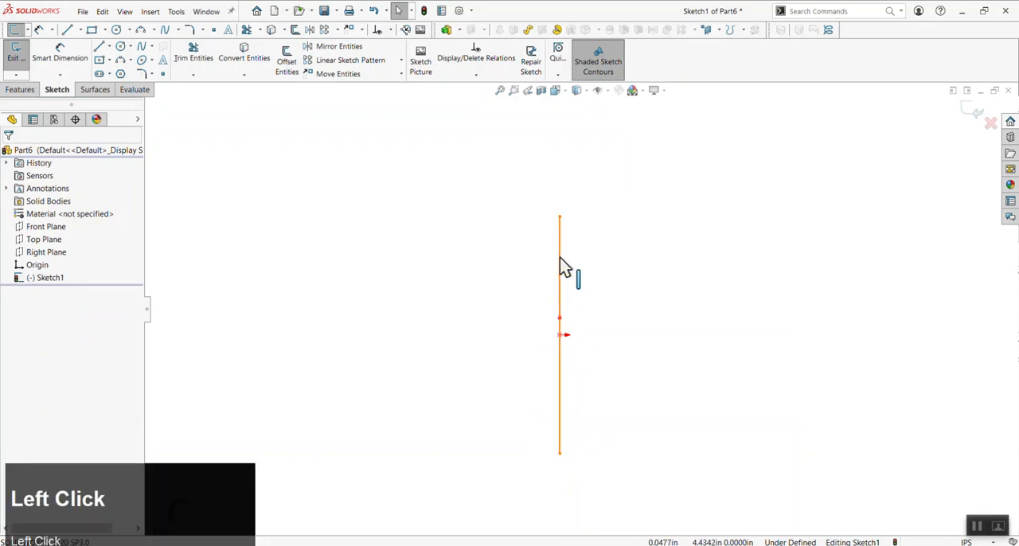
left_click(599, 380)
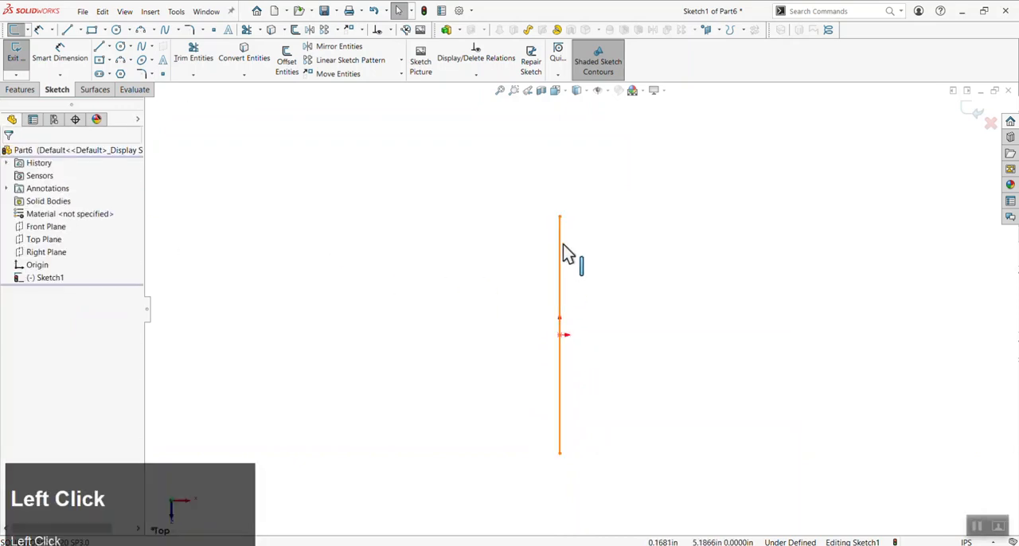
Inspect the existing relations and defined status of the vertical line through the origin
left_click(561, 255)
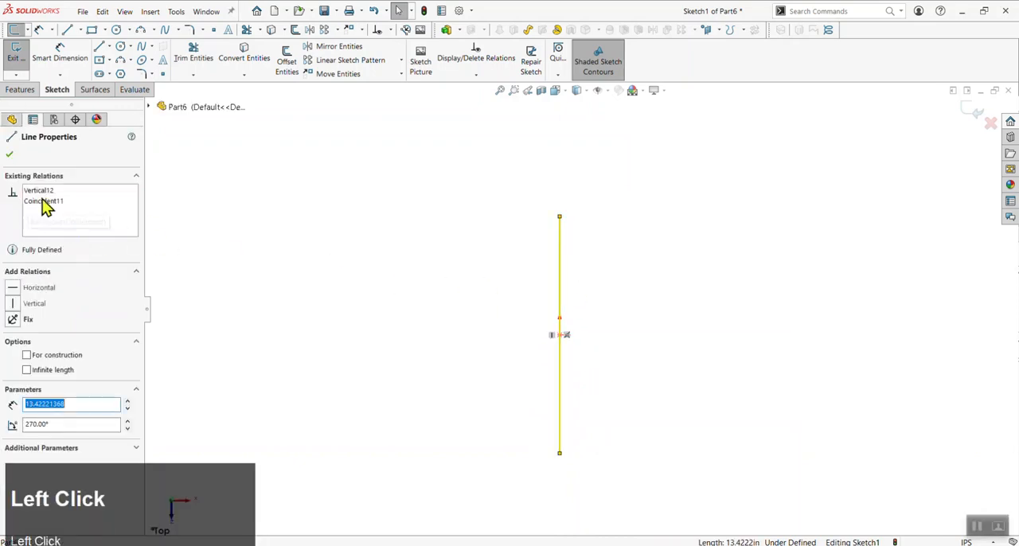
left_click(314, 229)
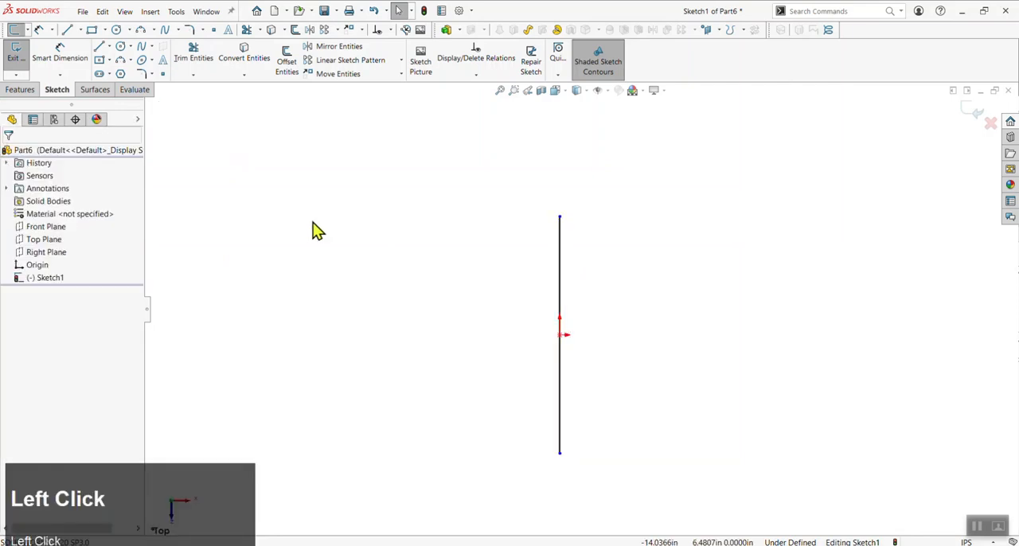
left_click(562, 275)
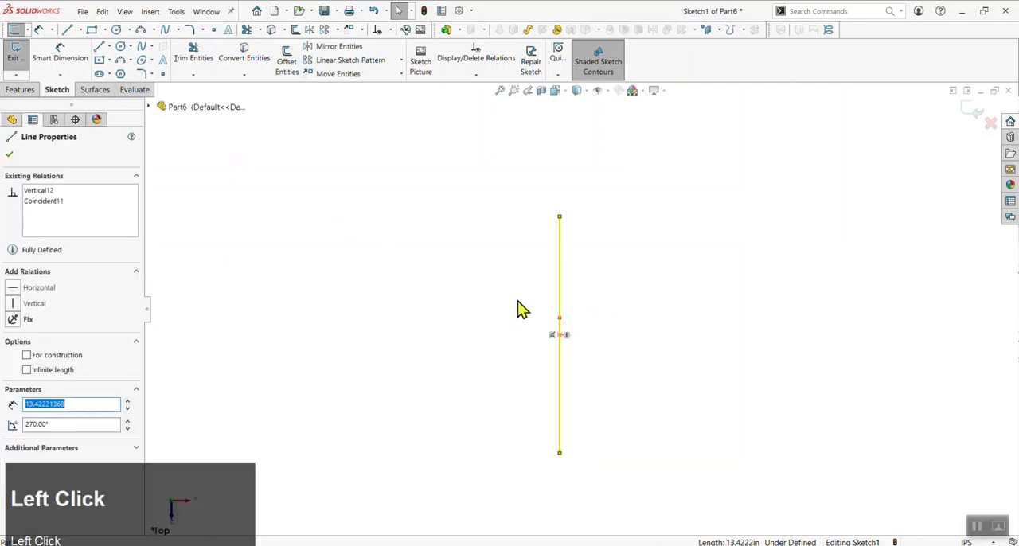
left_click(498, 302)
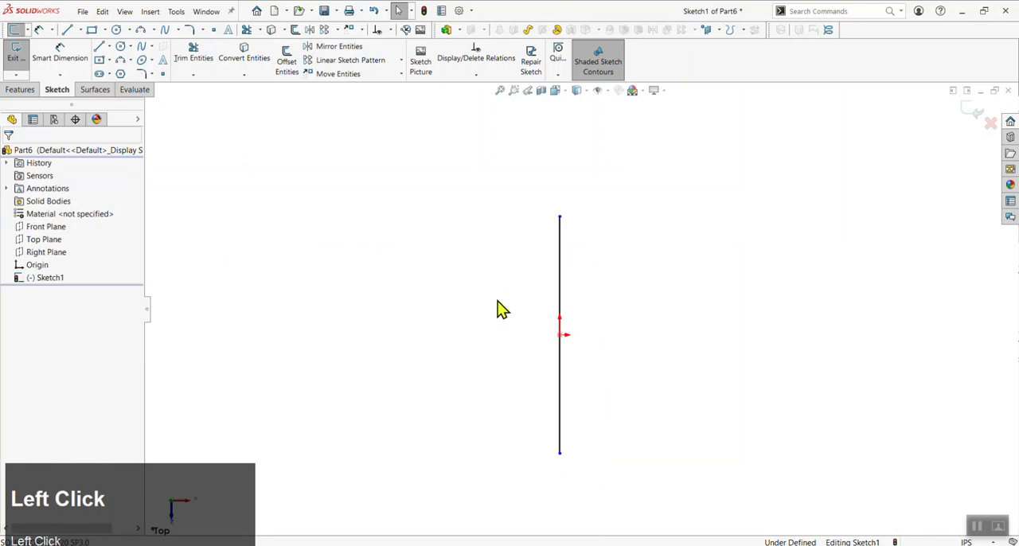
Add a conflicting Horizontal relation to the vertical line through the origin, and delete the line
left_click(561, 266)
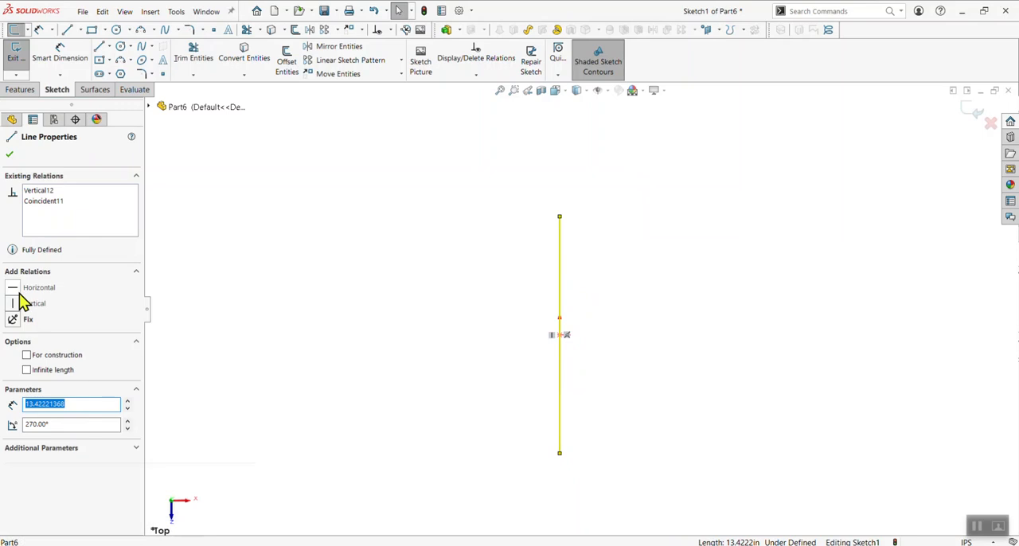
left_click(15, 294)
left_click(381, 323)
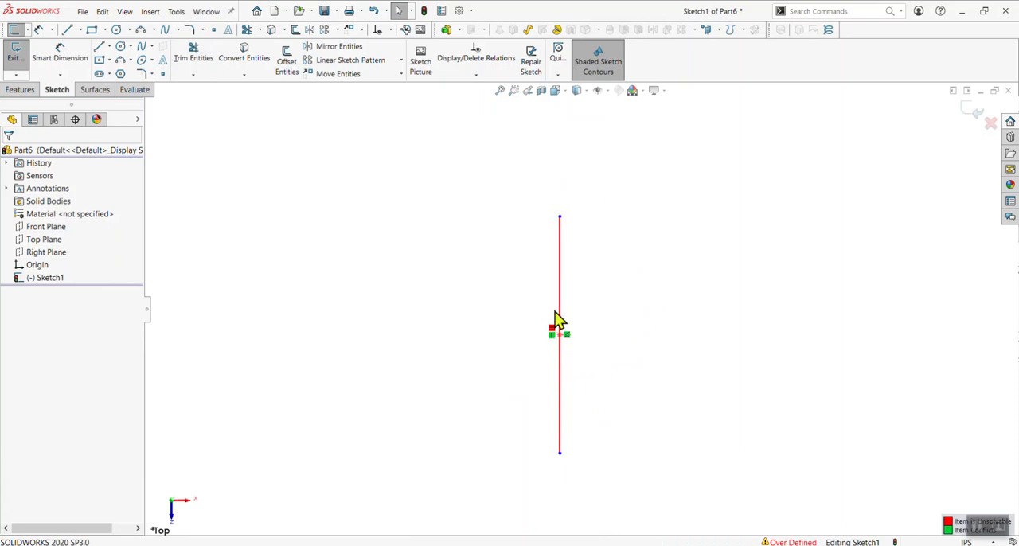
left_click(559, 268)
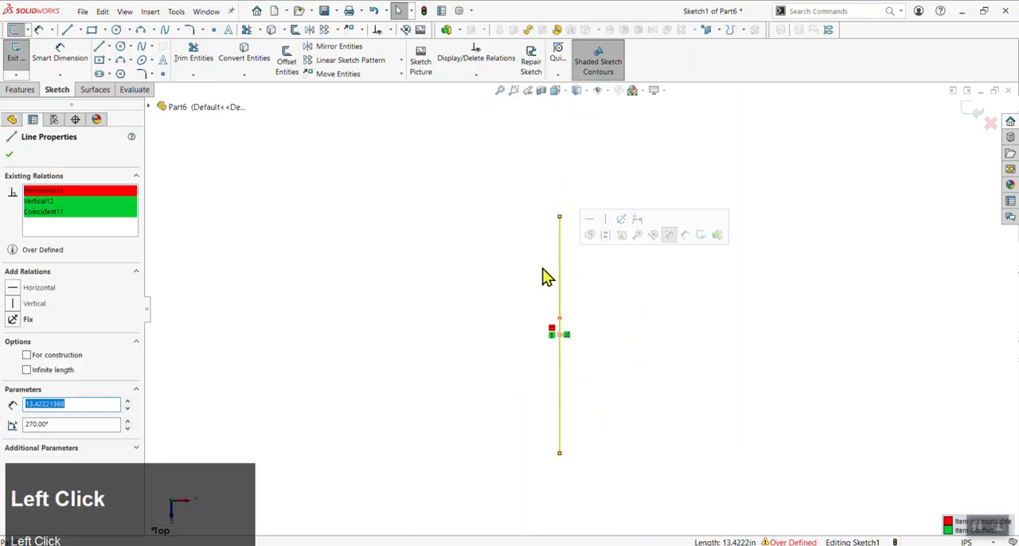
key("Delete")
left_click(196, 109)
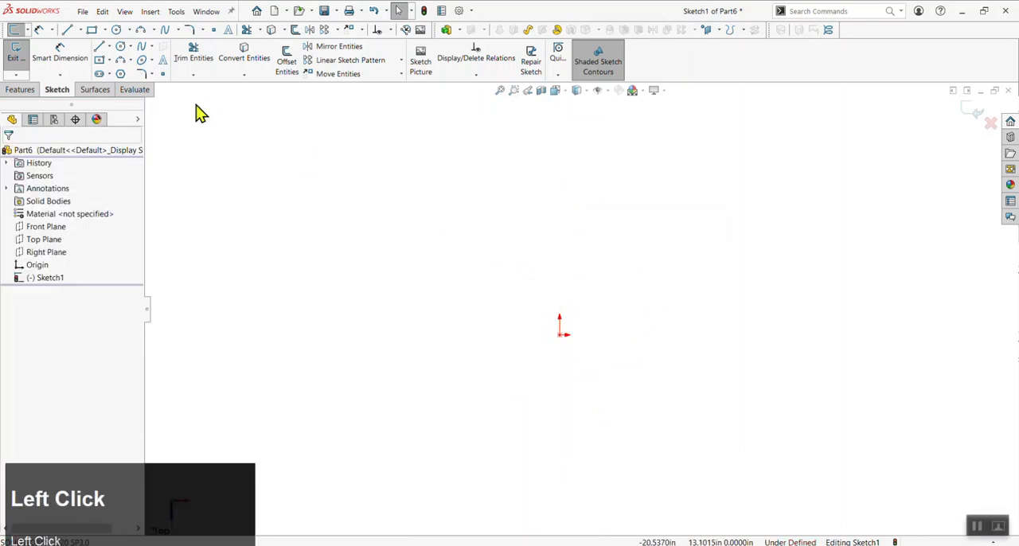
Sketch a center rectangle on the origin with diagonals about 17.87 in long, and check one diagonal's construction setting
left_click(110, 61)
left_click(107, 88)
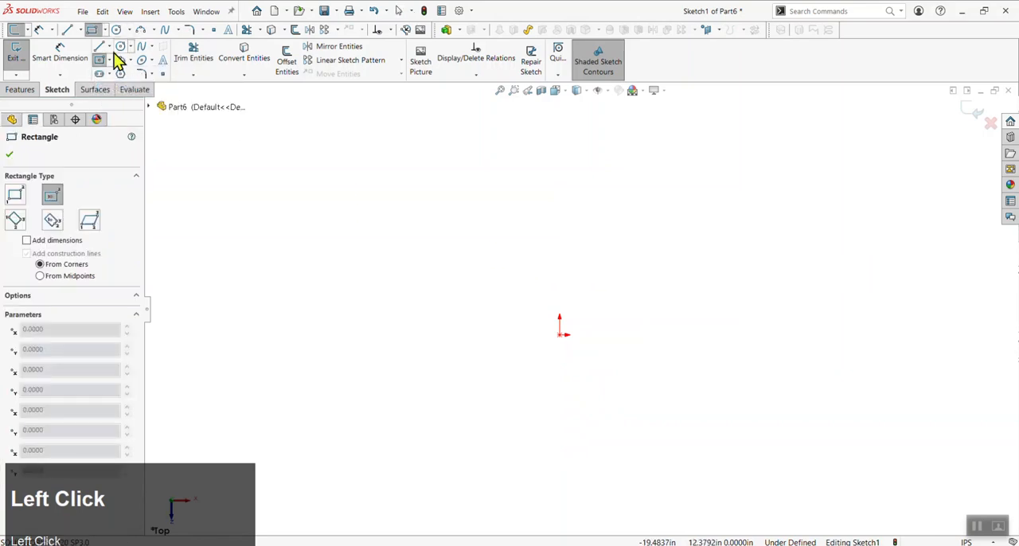
left_click(560, 333)
left_click(436, 432)
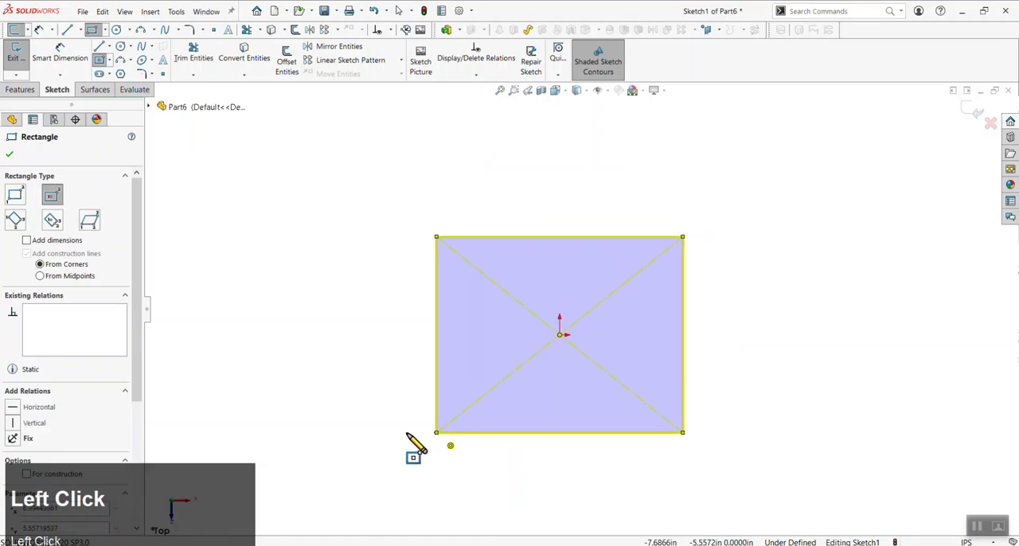
key("Escape")
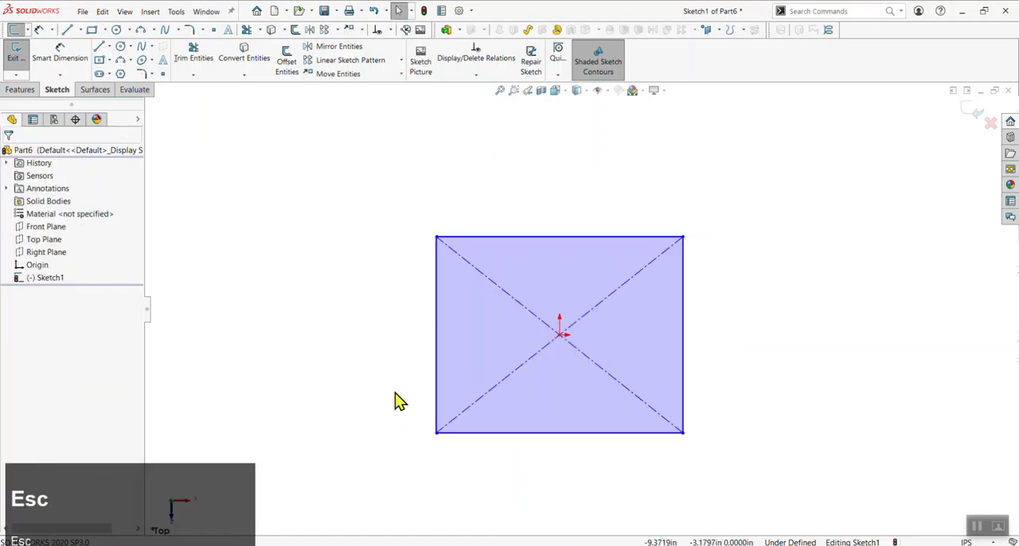
left_click(521, 305)
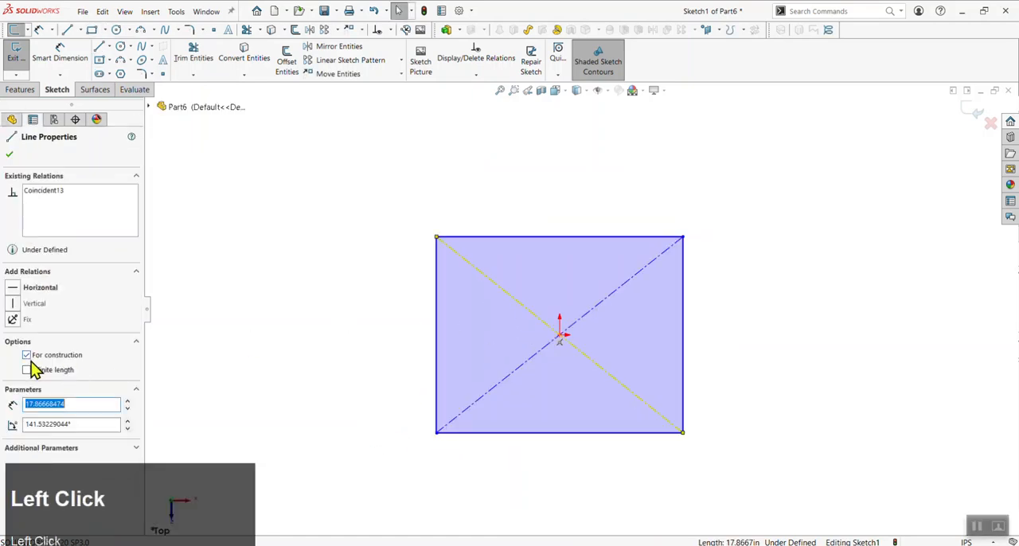
left_click(344, 348)
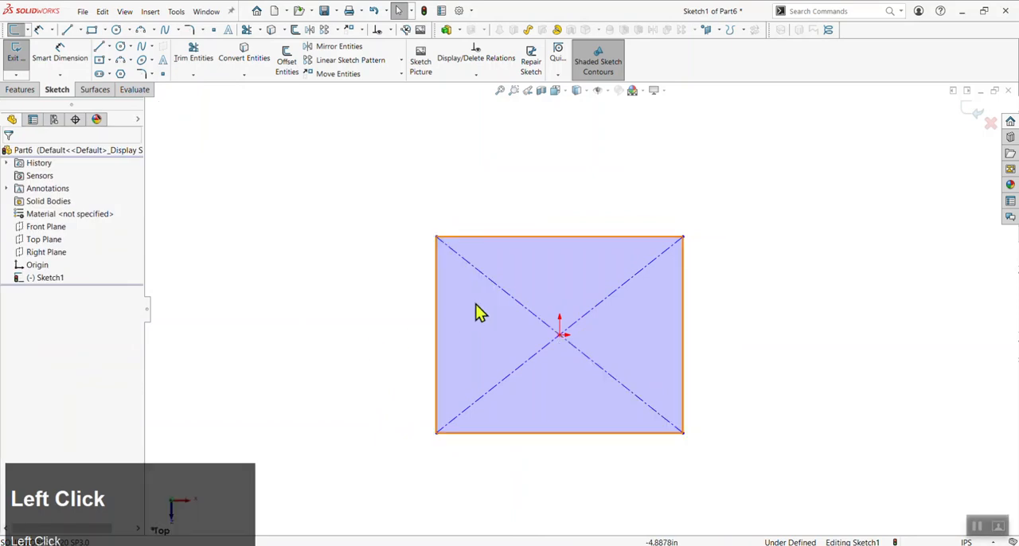
Preview a blind Extruded Boss/Base of the rectangle with a depth of 6.67 in, and cancel it
left_click(24, 90)
left_click(22, 60)
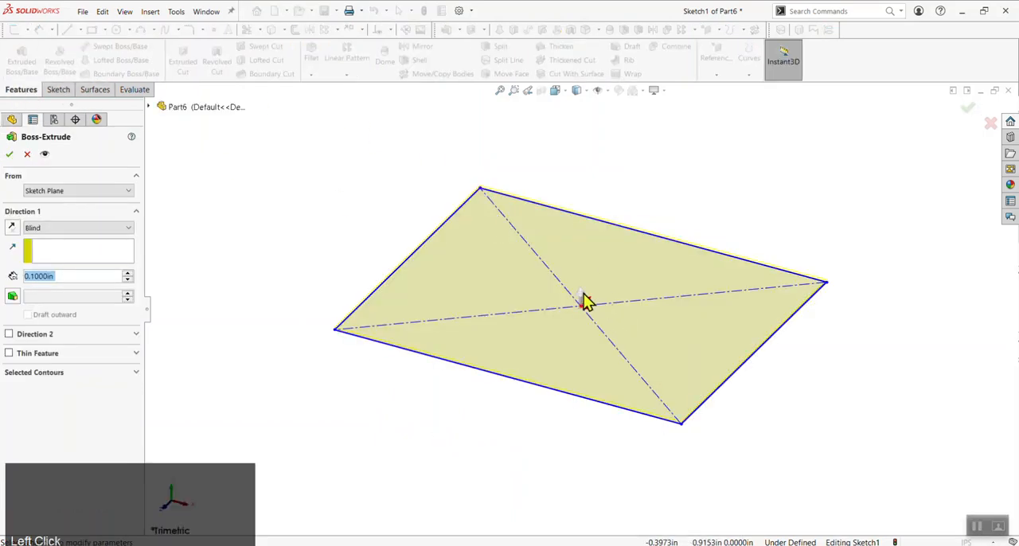
left_click_drag(585, 300, 615, 288)
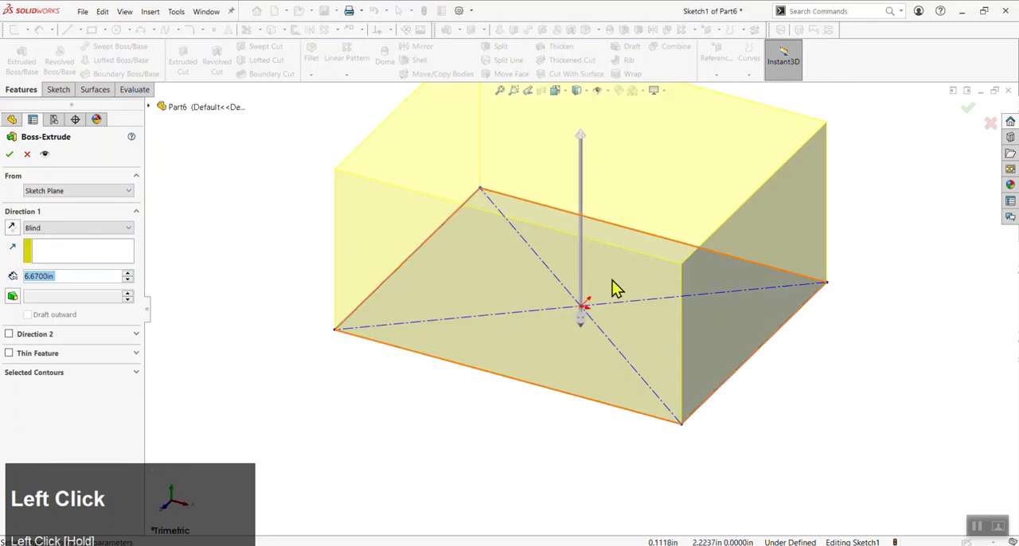
scroll(615, 288, "up", 3)
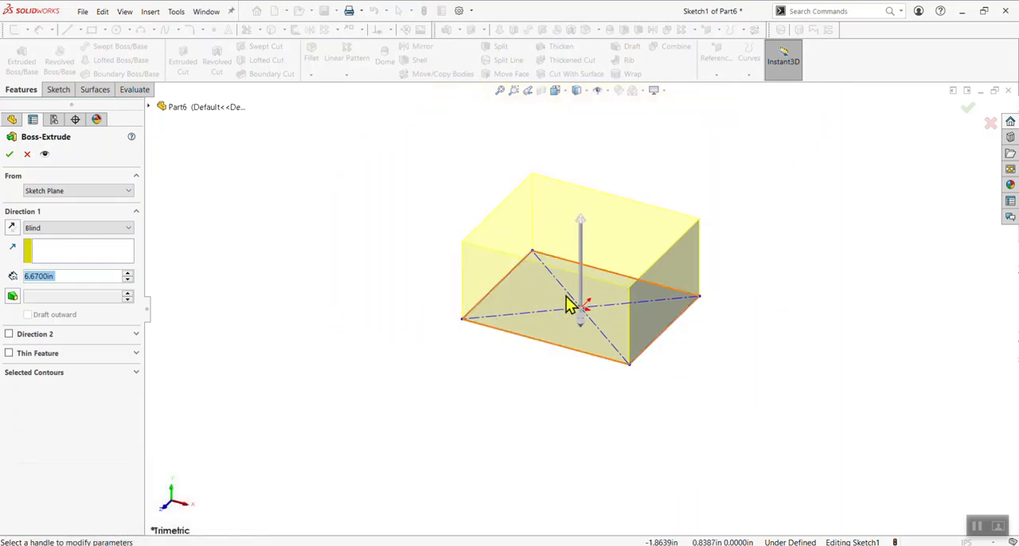
left_click(27, 154)
Sketch a closed triangle above the rectangle in the top view, with a horizontal upper side about 8.77 in long
mouse_move(459, 307)
middle_mouse_down()
mouse_move(473, 228)
mouse_move(466, 360)
middle_mouse_up()
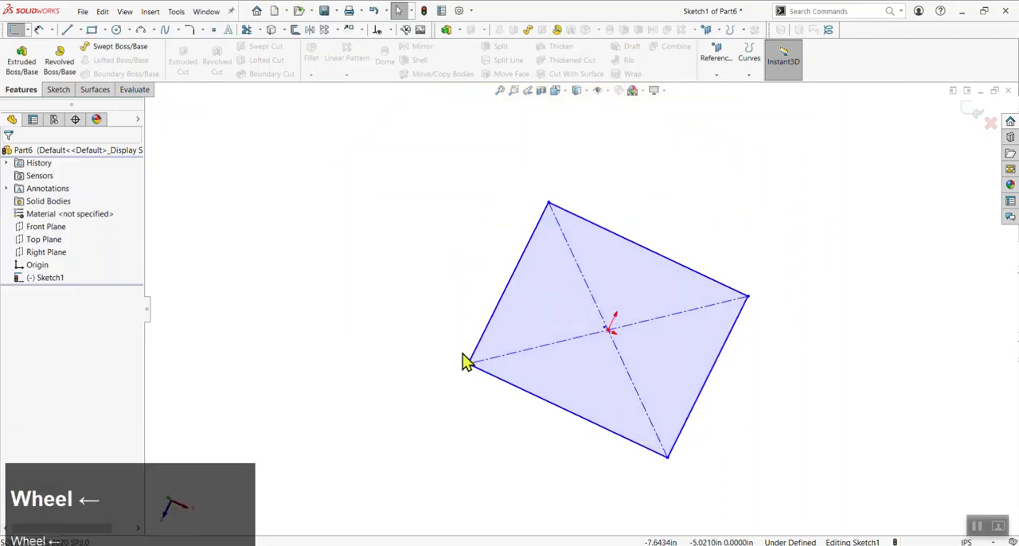
left_click(556, 91)
left_click(621, 150)
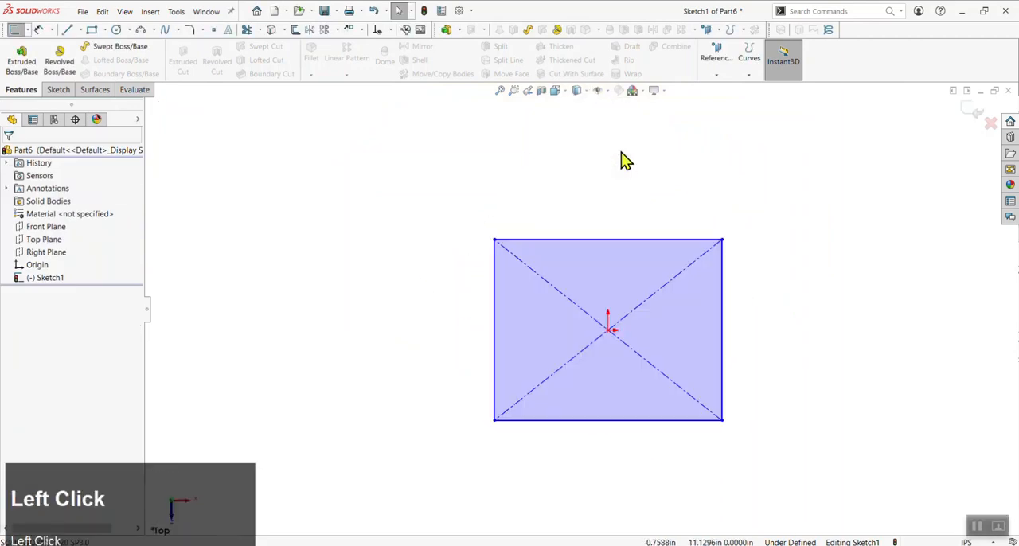
key("l")
left_click(458, 164)
left_click(555, 205)
left_click(602, 163)
left_click(459, 164)
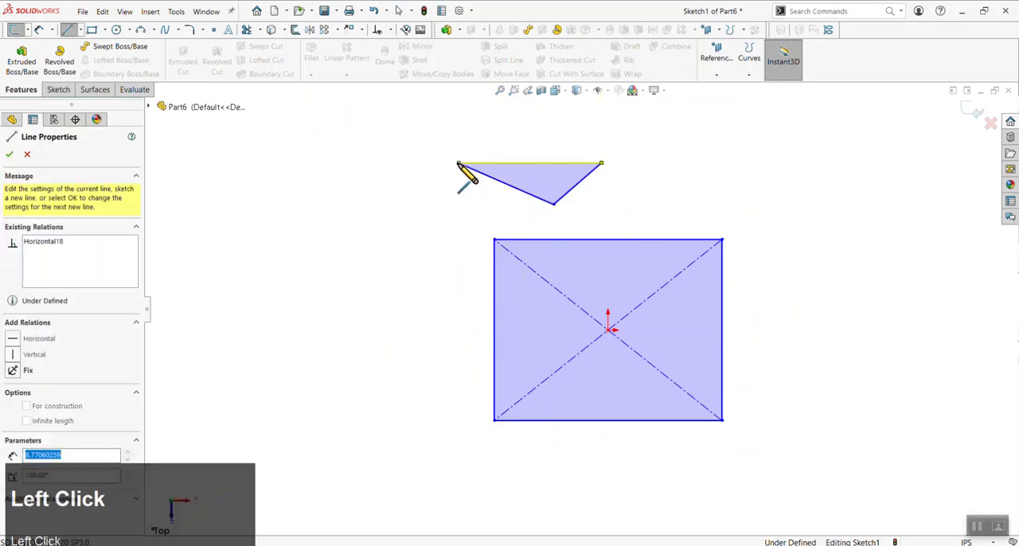
key("Escape")
Convert the triangle's shortest side to construction geometry, and undo the conversion
left_click(574, 189)
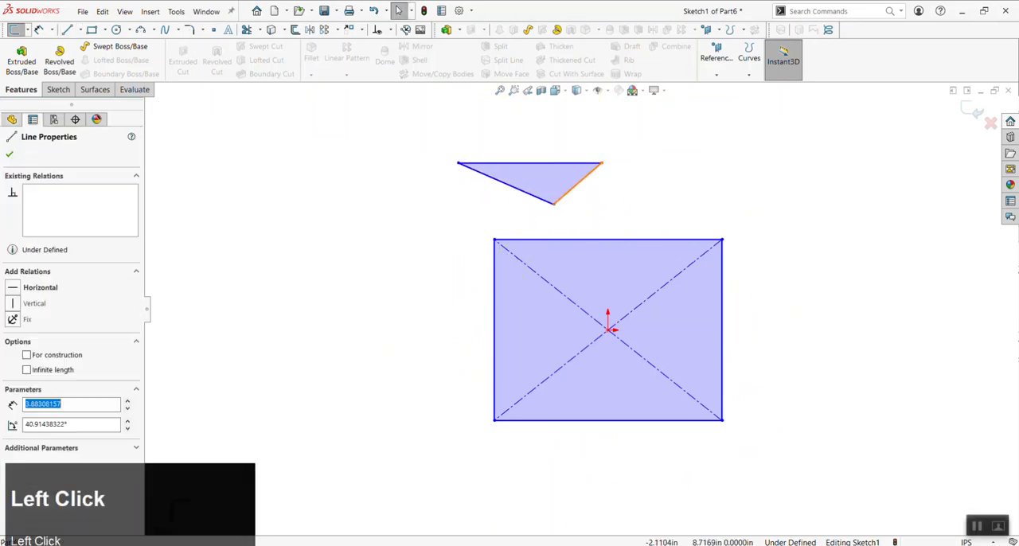
left_click(28, 356)
left_click(375, 308)
key("ctrl+z")
left_click(609, 204)
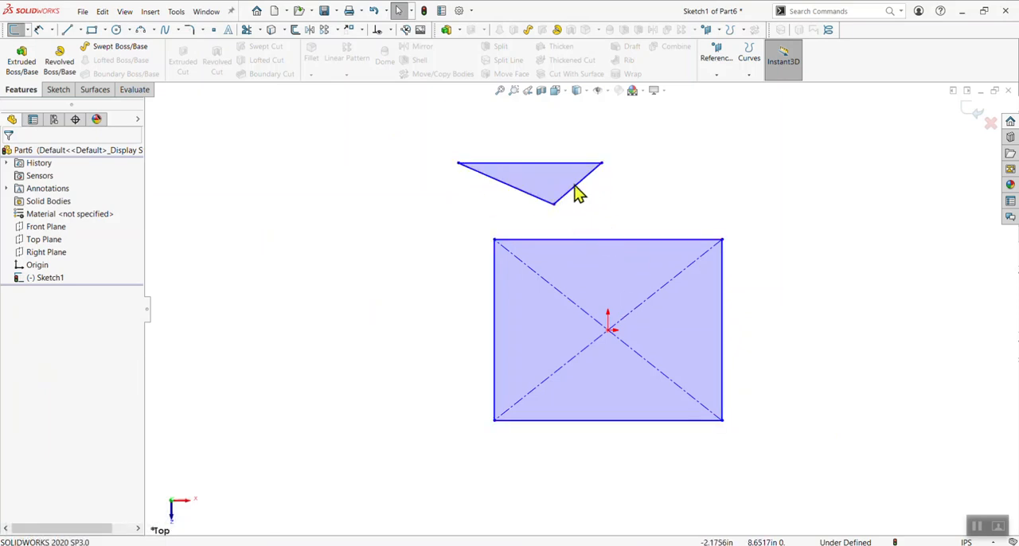
Preview a blind Extruded Boss/Base of the rectangle and triangle with a depth of 5.04 in, and cancel it
left_click(21, 60)
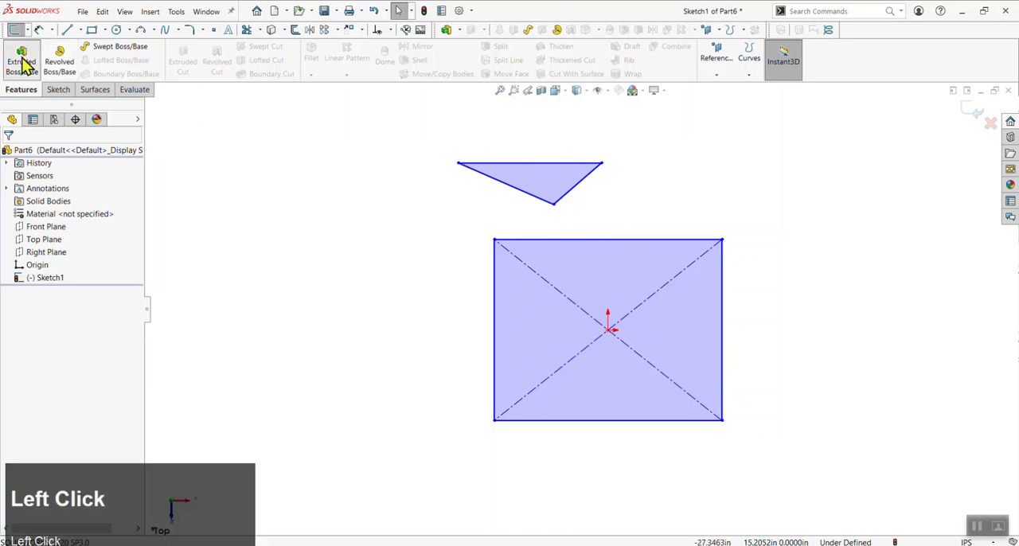
left_click_drag(581, 298, 580, 251)
middle_click_drag(581, 252, 499, 279)
scroll(500, 279, "up", 3)
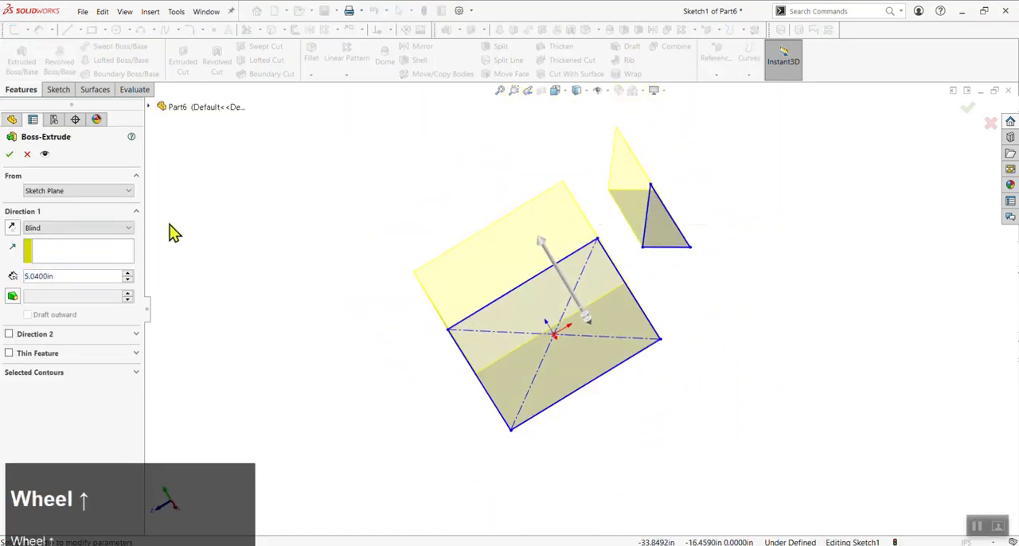
left_click(26, 153)
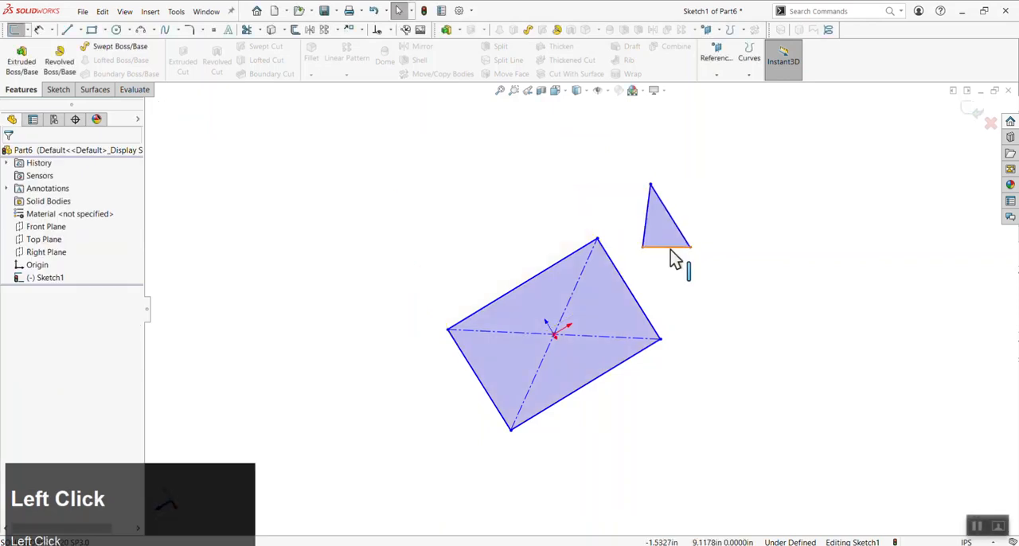
Make the triangle's shortest side a construction line
left_click(673, 247)
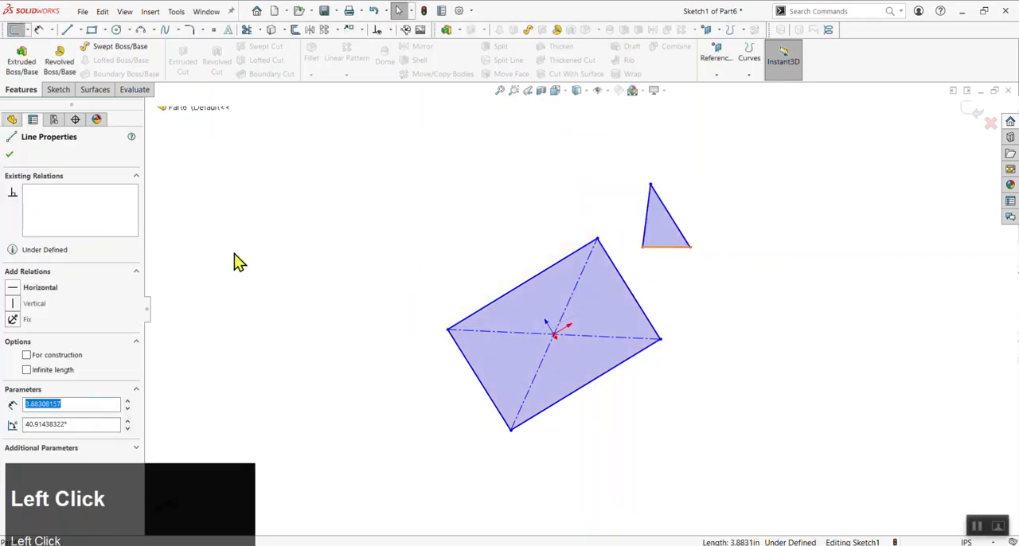
left_click(27, 356)
left_click(685, 301)
scroll(696, 239, "down", 4)
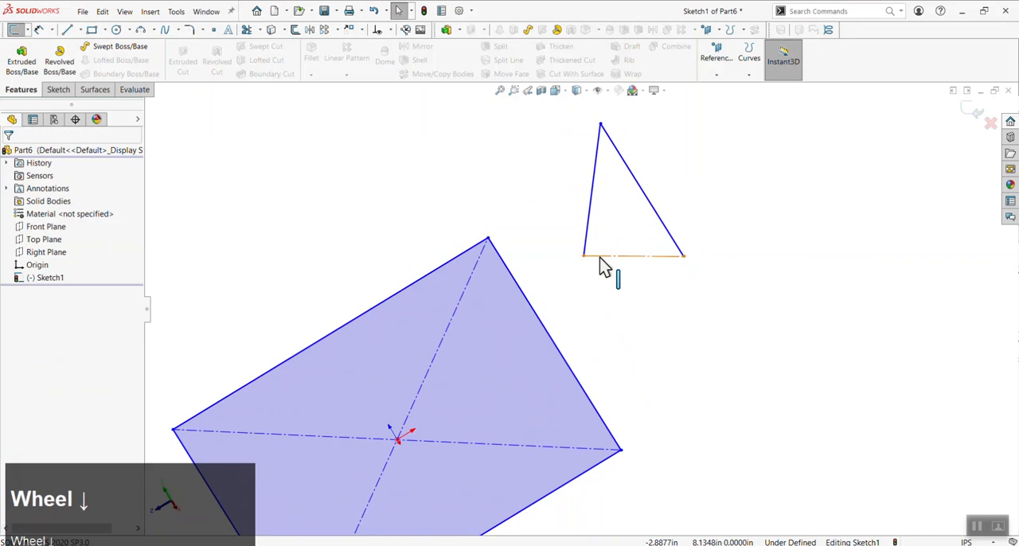
scroll(610, 302, "up", 3)
mouse_move(610, 303)
middle_mouse_down()
mouse_move(695, 279)
mouse_move(674, 393)
mouse_move(592, 413)
middle_mouse_up()
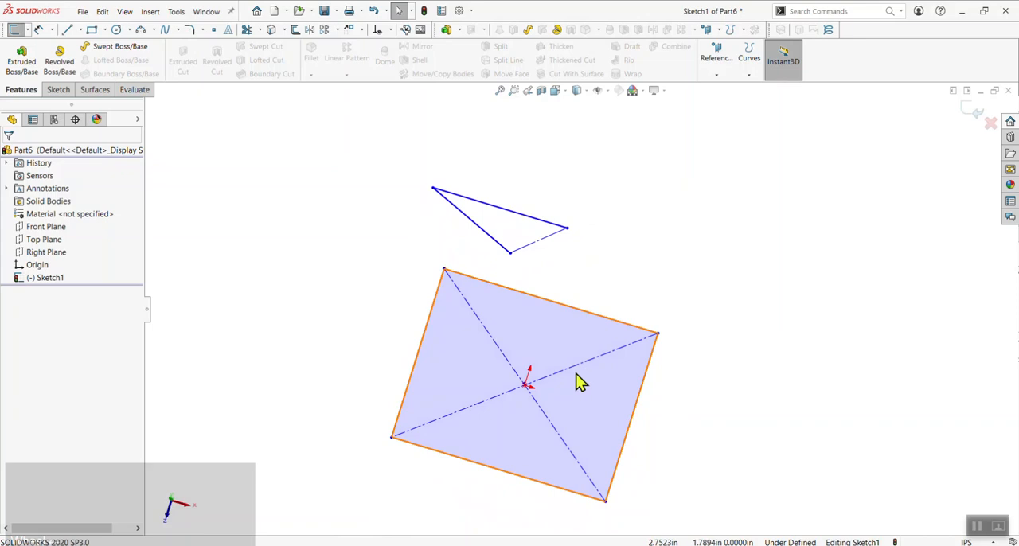
Examine the relation and construction setting of the rectangle's diagonal through the origin
left_click(470, 310)
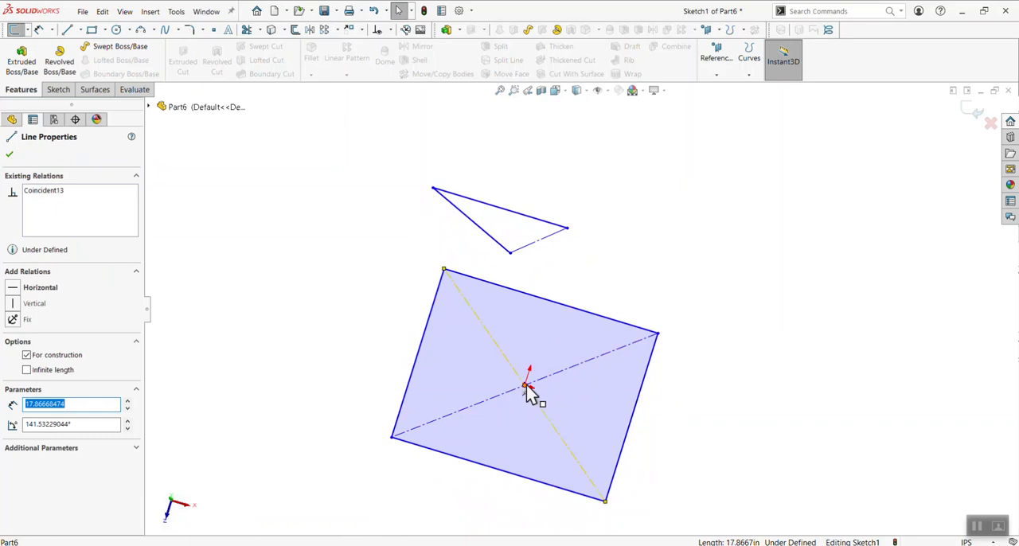
scroll(542, 291, "up", 2)
mouse_move(546, 359)
middle_mouse_down()
mouse_move(556, 361)
mouse_move(517, 395)
middle_mouse_up()
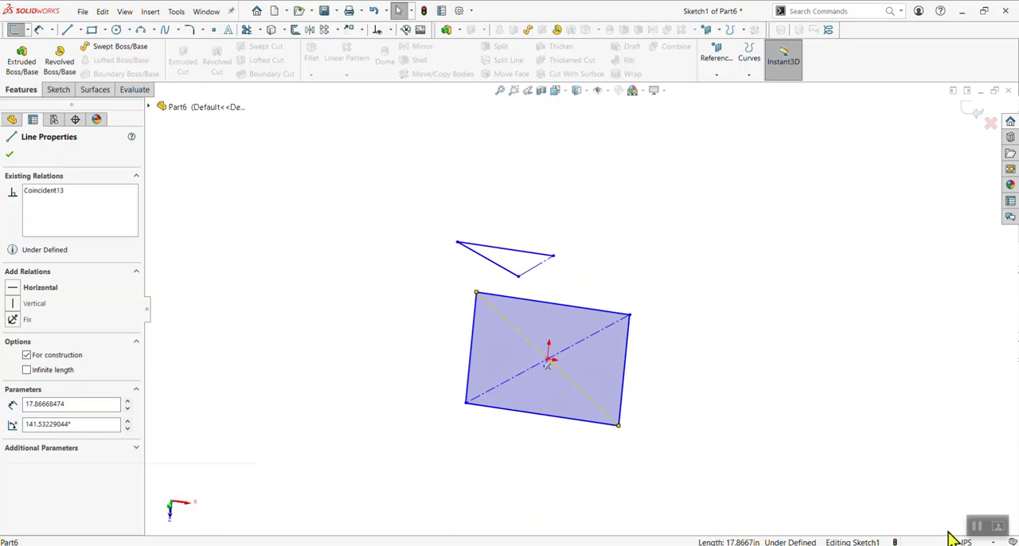
Switch to DEMO2_sketchintro.pdf in Adobe Acrobat, review the line colour key and sketch exercises, and return to SOLIDWORKS
left_click(638, 544)
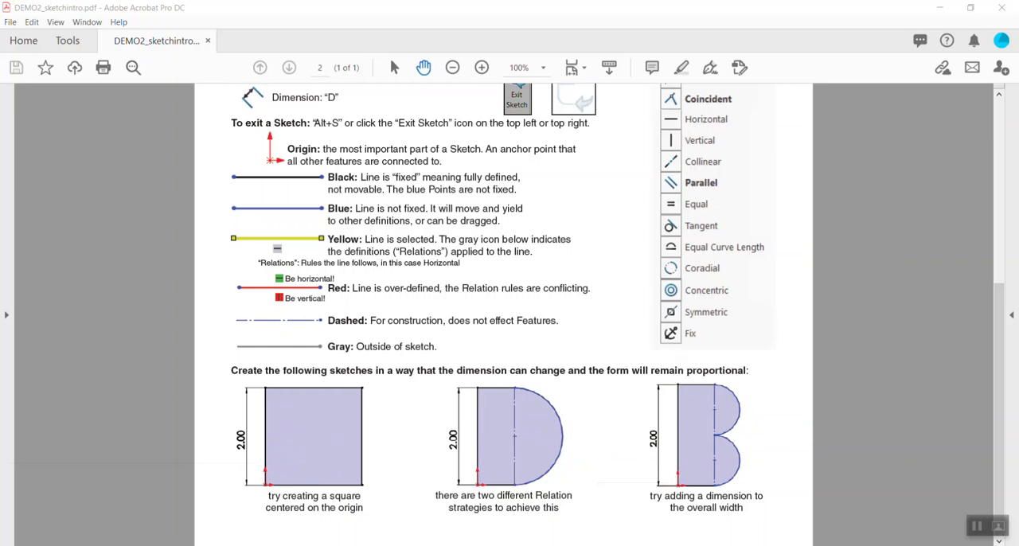
left_click(312, 545)
left_click(517, 454)
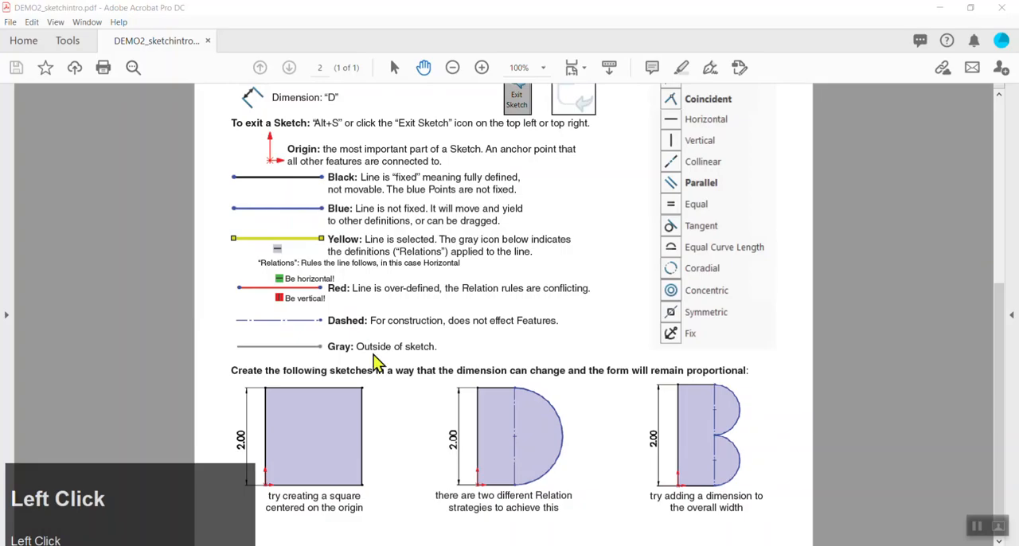
Delete the rectangle and triangle geometry from Sketch1, and clear the selection
left_click(37, 278)
key("Delete")
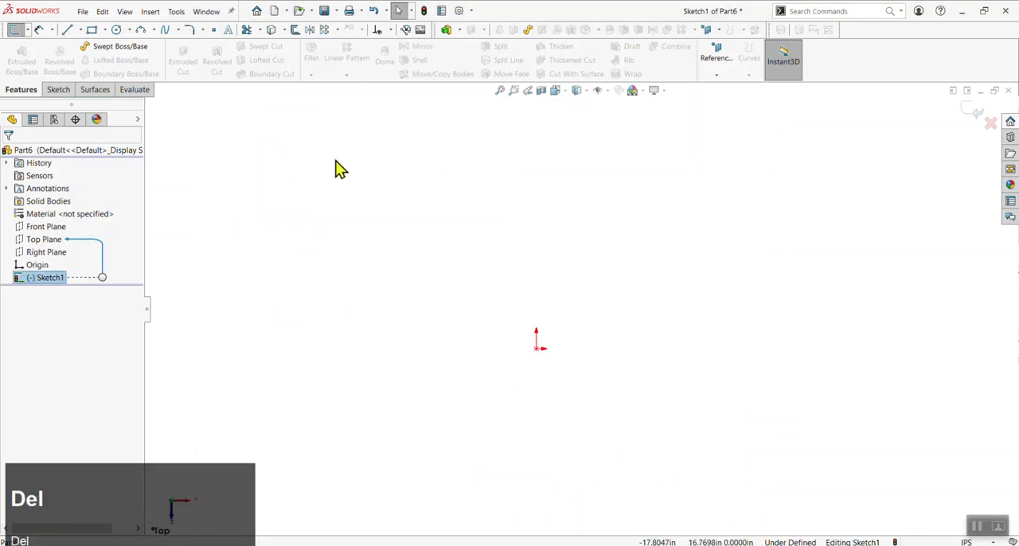
left_click(228, 195)
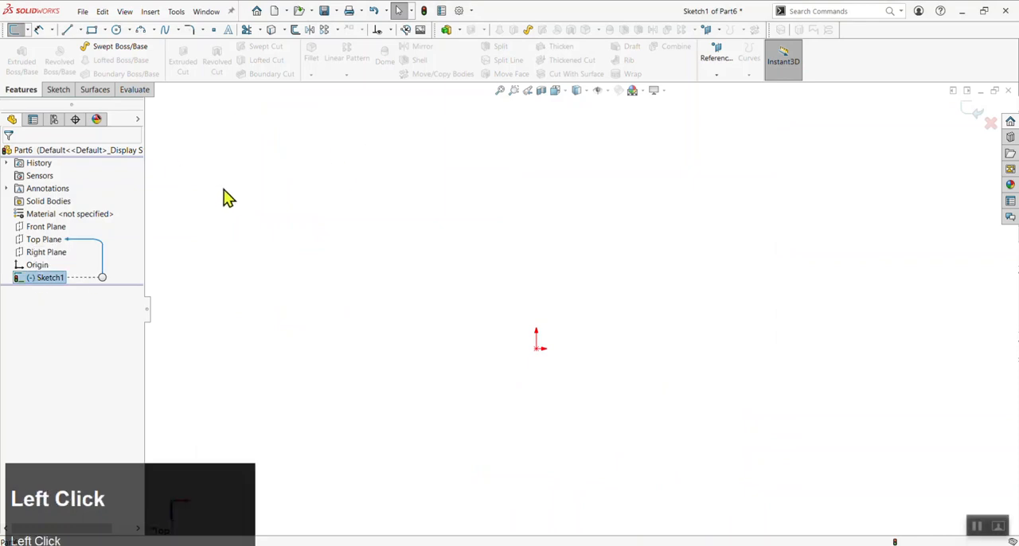
Exit the sketch discarding its changes, and select Sketch1
left_click(990, 123)
left_click(527, 288)
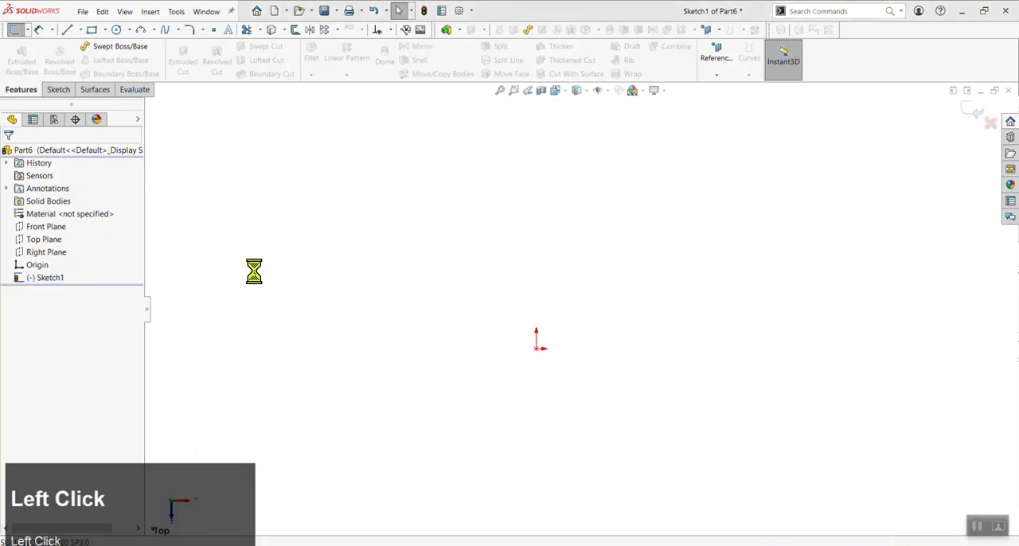
left_click(54, 279)
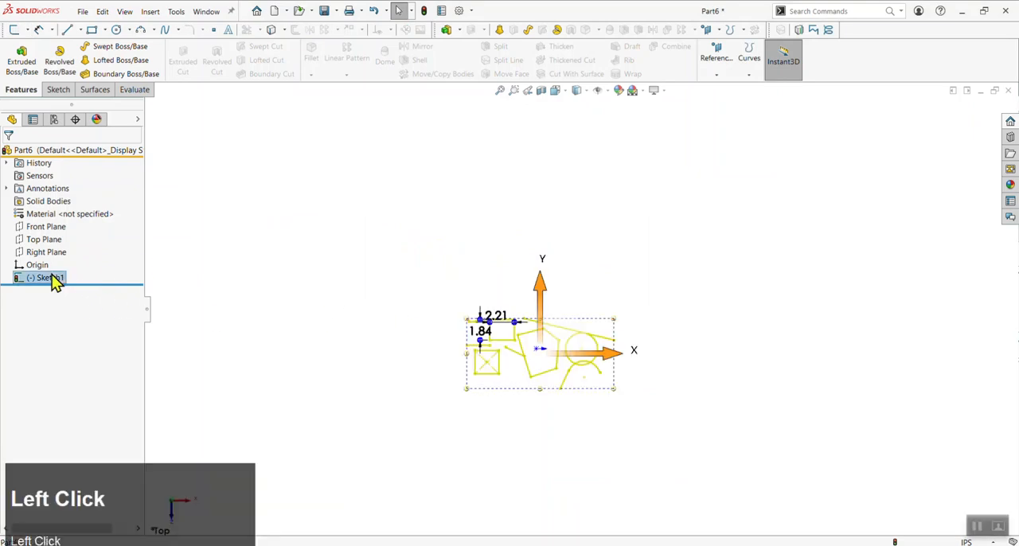
Delete Sketch1 and start a new sketch on the Top Plane
key("Delete")
left_click(587, 143)
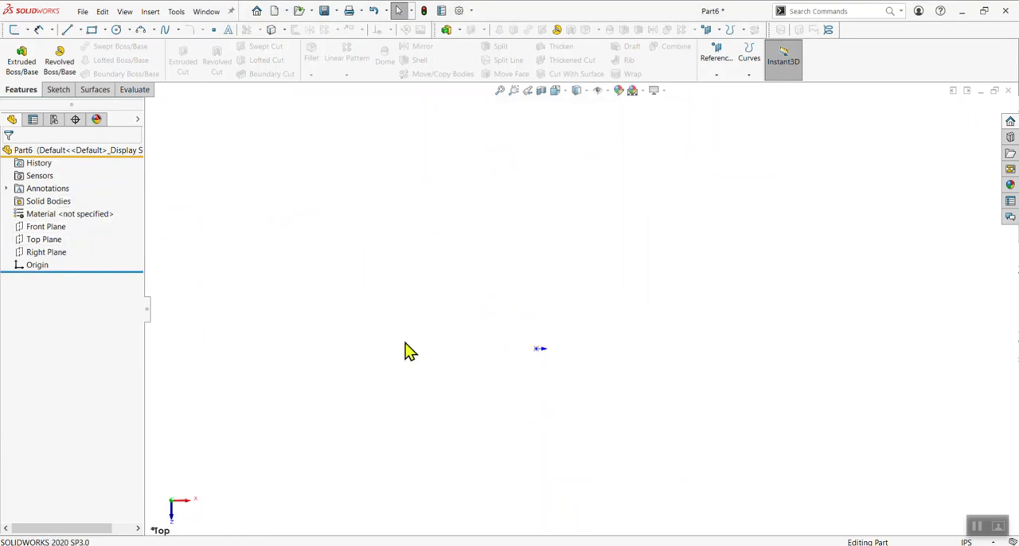
left_click(40, 241)
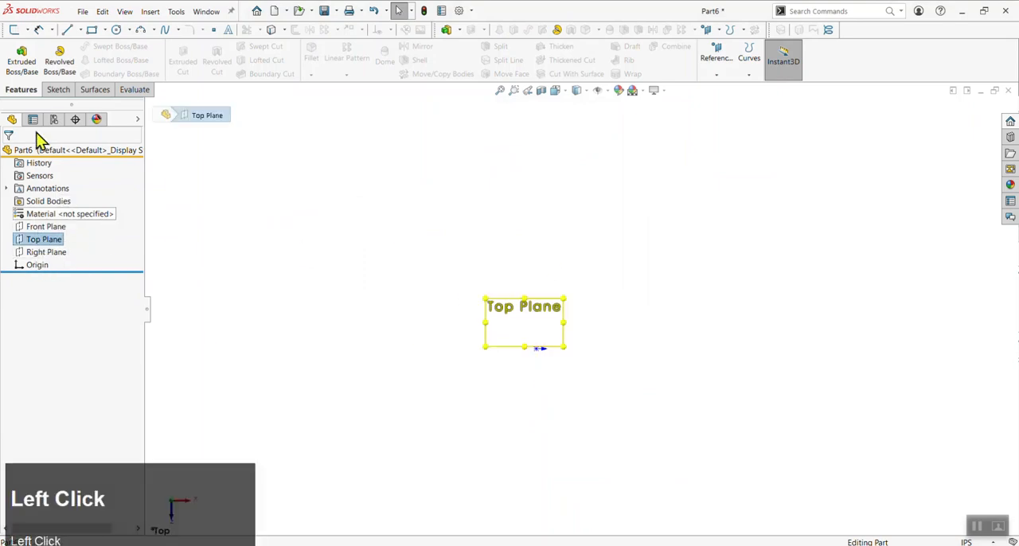
left_click(59, 90)
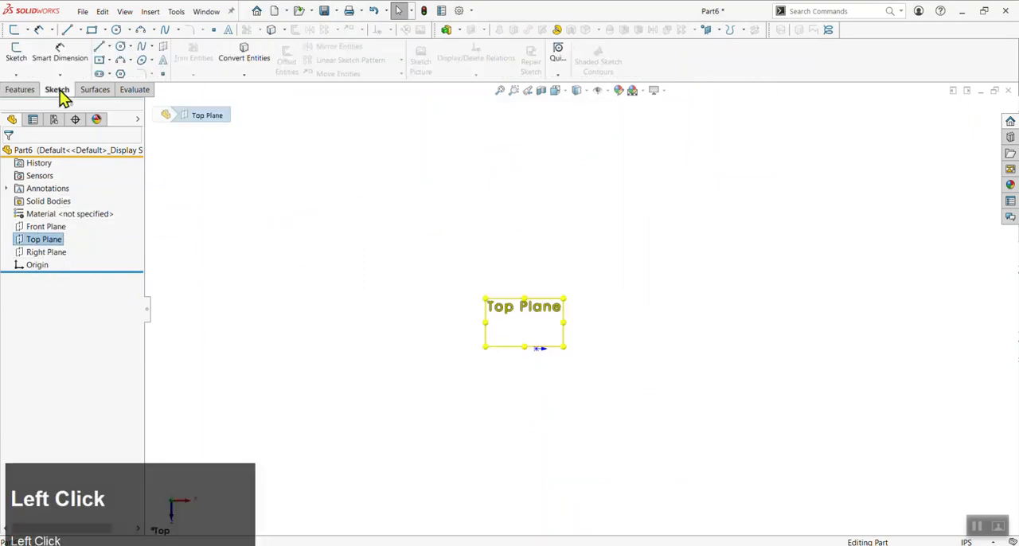
left_click(17, 59)
scroll(553, 337, "down", 3)
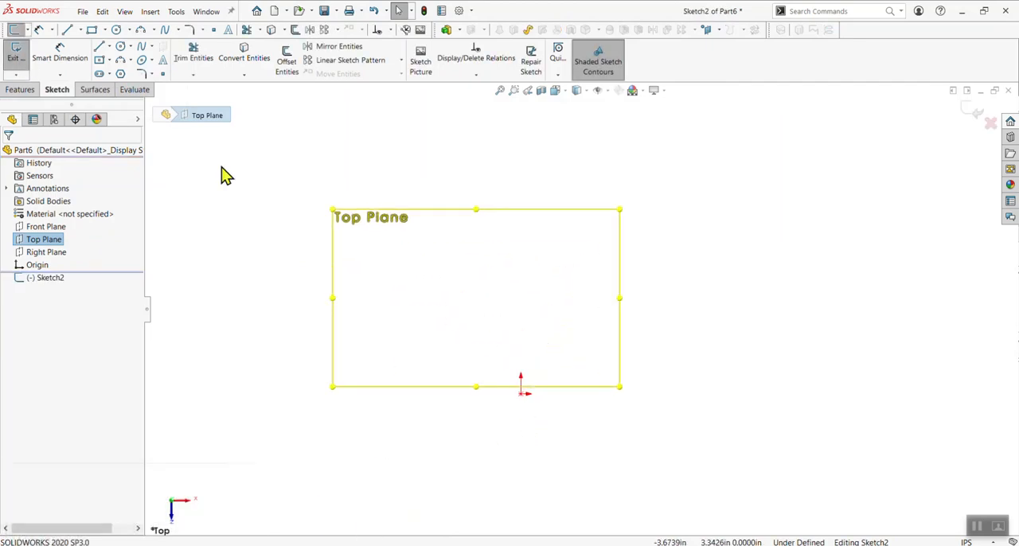
Draw a corner rectangle about 7.05 by 4.51 in with its lower-left corner on the origin
key("r")
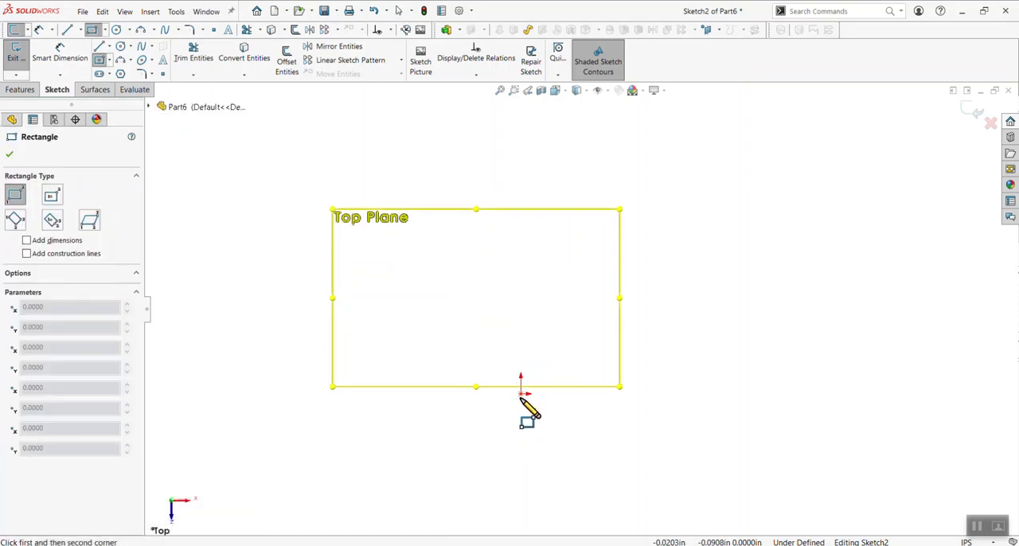
left_click(521, 393)
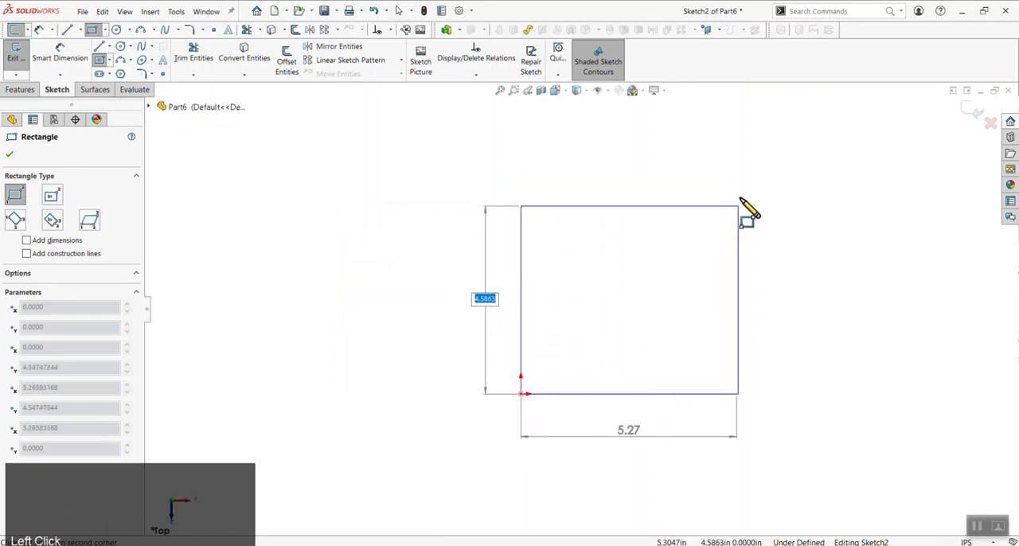
left_click(811, 210)
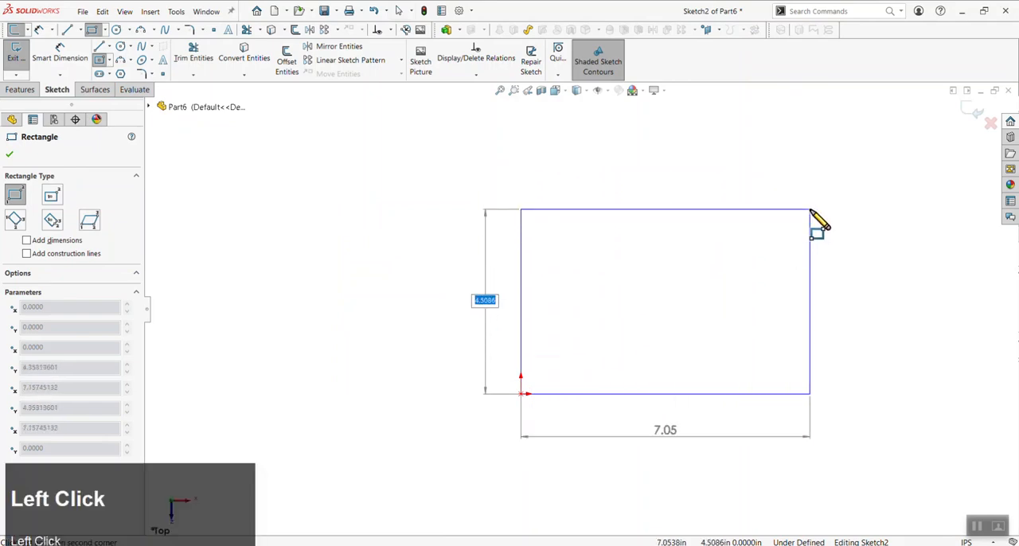
key("Escape")
Resize the rectangle to a nearly square shape by moving its free upper-right corner
left_click_drag(811, 210, 722, 169)
left_click(825, 359)
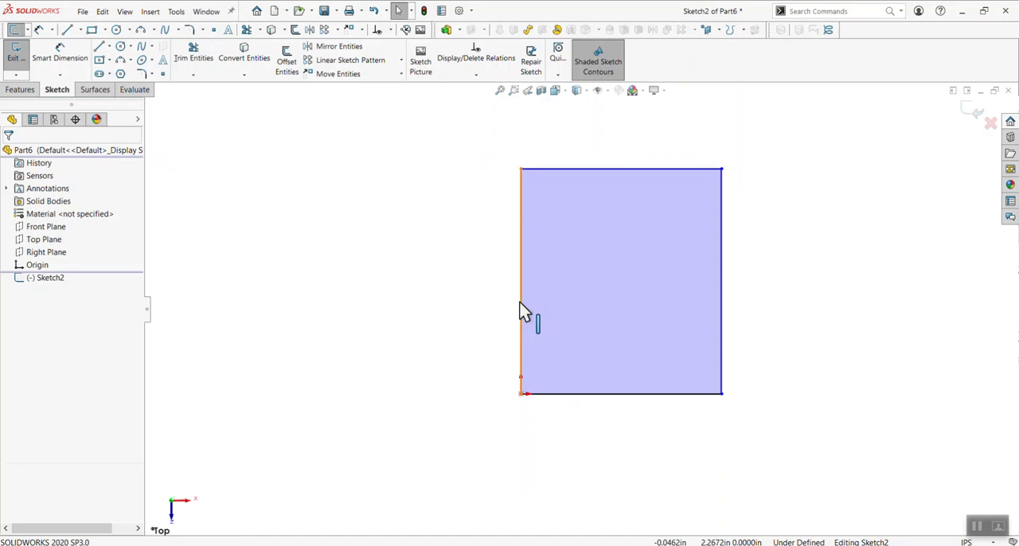
left_click(520, 369)
left_click(455, 312)
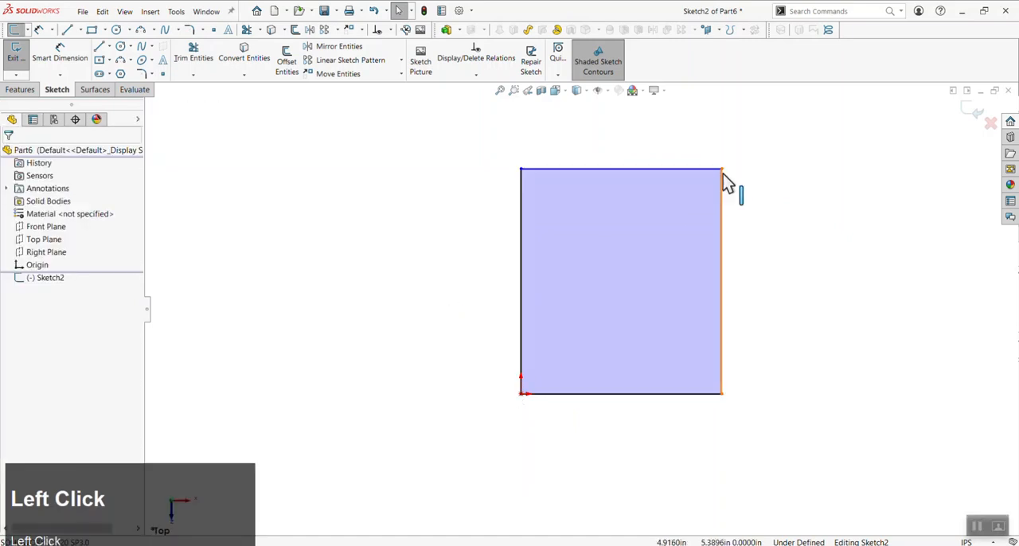
left_click_drag(723, 169, 743, 195)
left_click(578, 410)
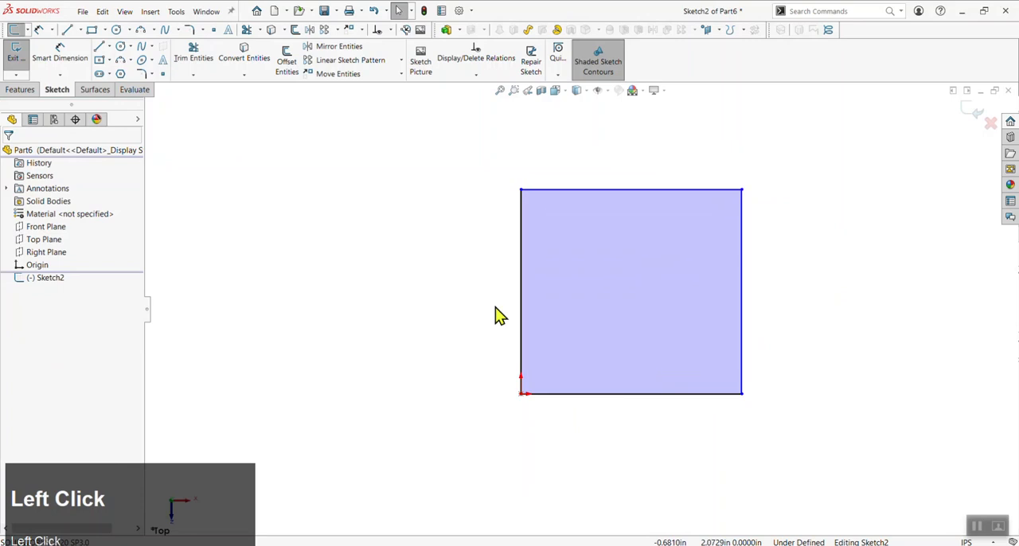
Add an Equal relation between the rectangle's bottom and left edges, and clear the selection
left_click(569, 395)
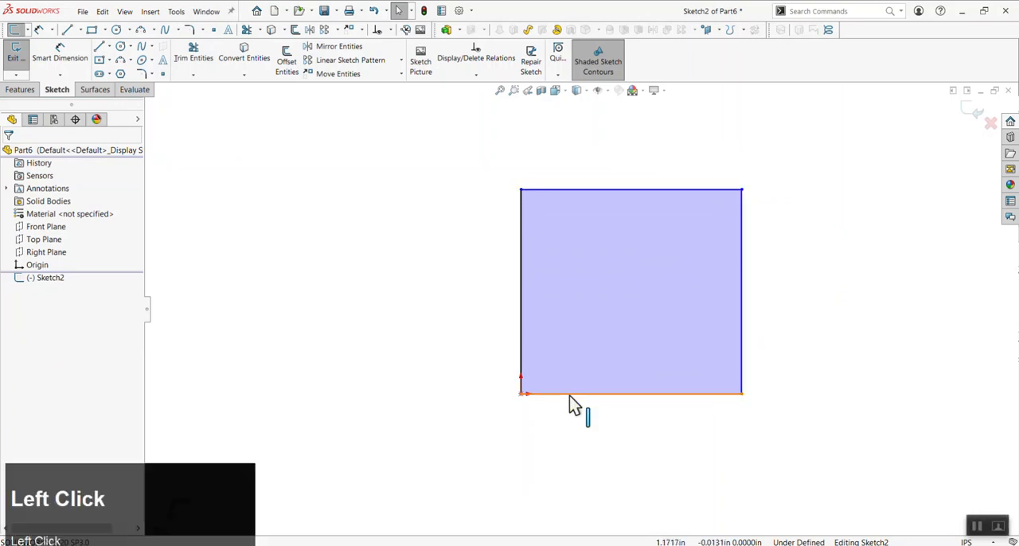
left_click(522, 328, "ctrl")
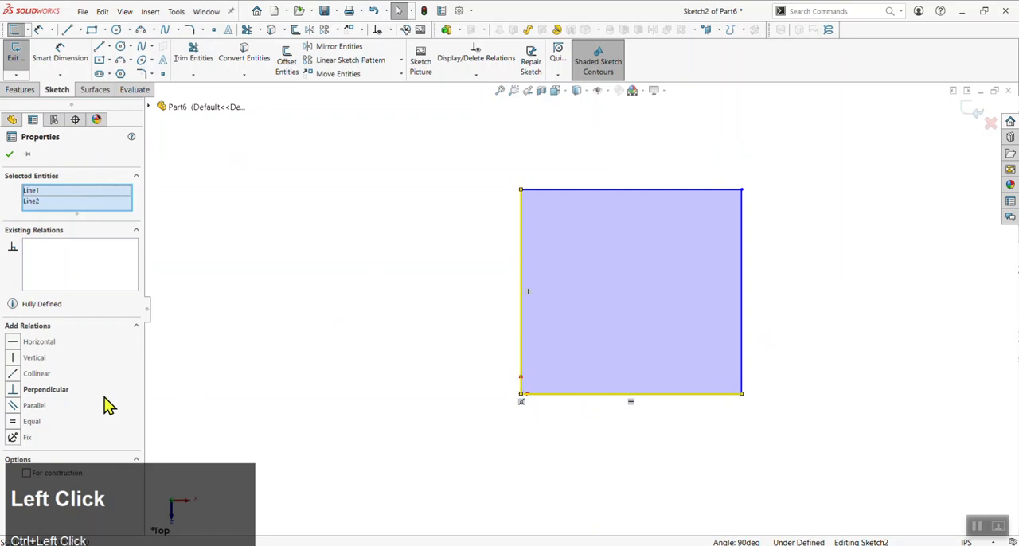
left_click(14, 422)
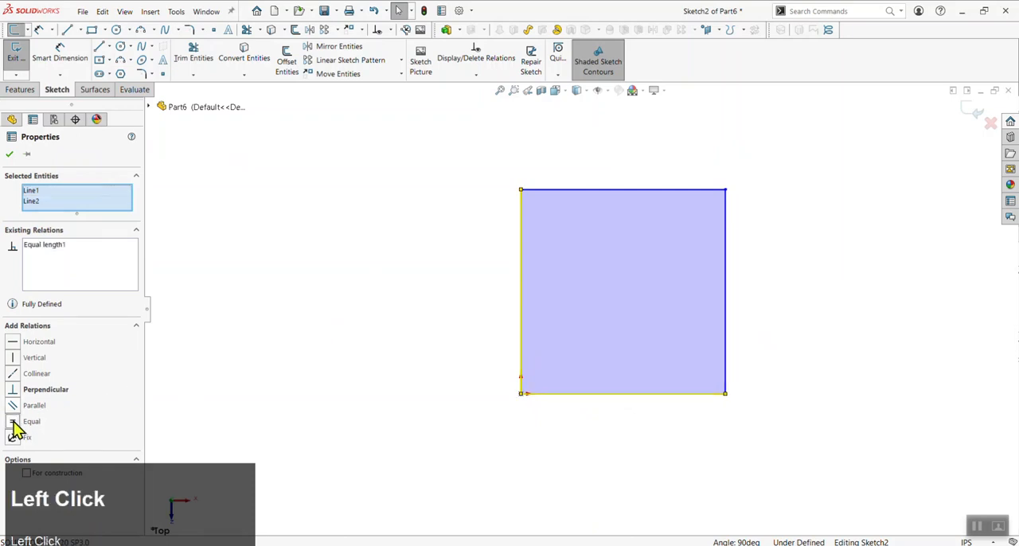
left_click(470, 282)
Dimension the square's left edge at 2 in
key("d")
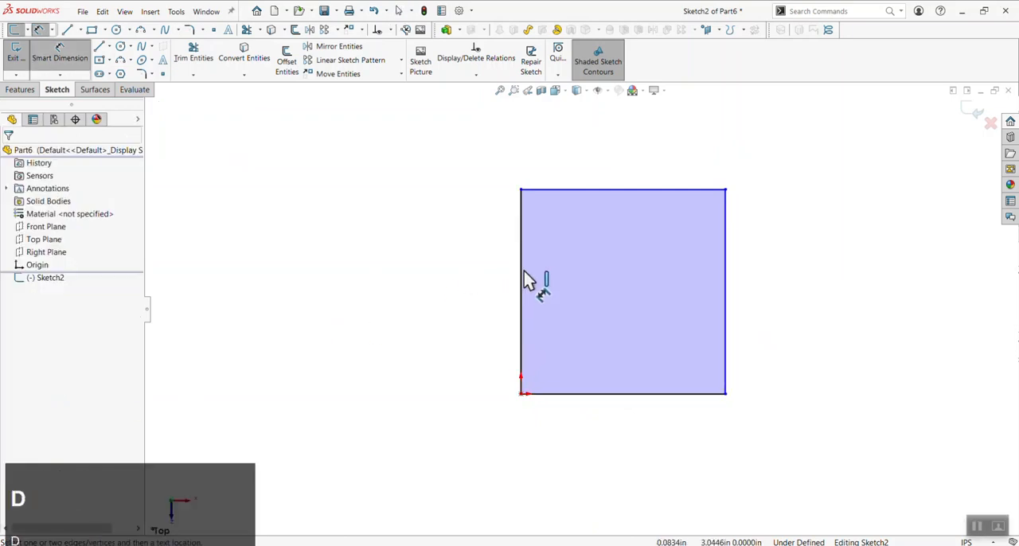
left_click(522, 279)
left_click(434, 278)
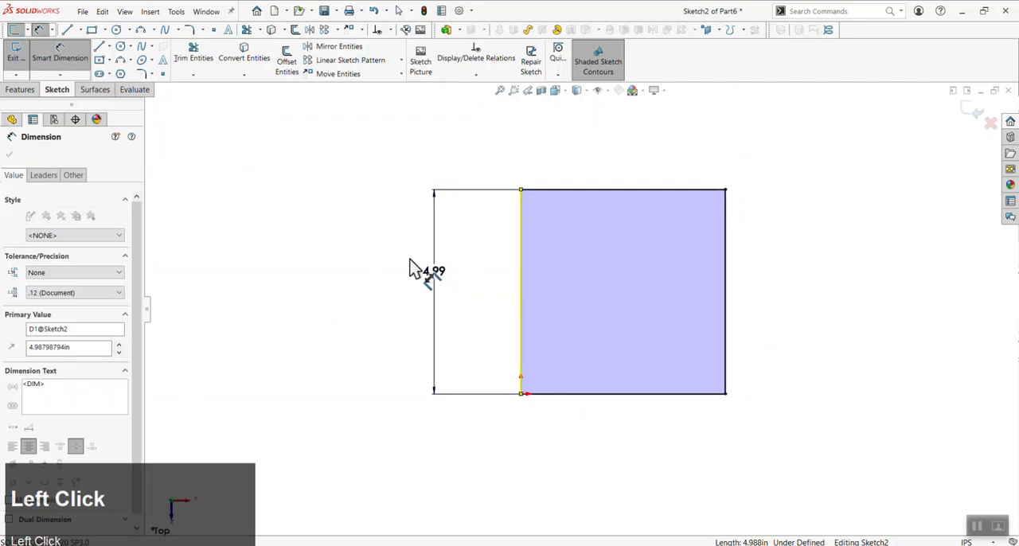
type("2")
left_click(389, 255)
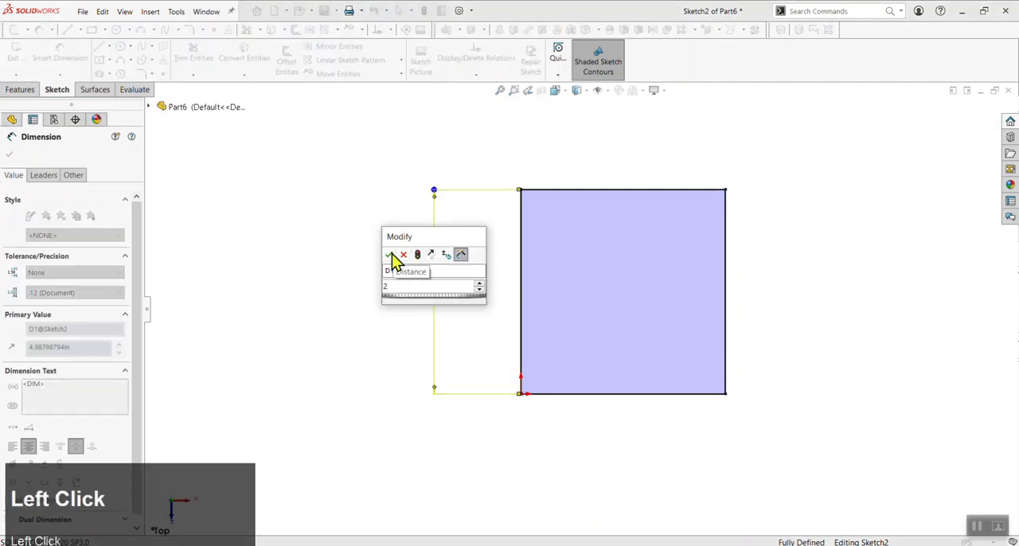
scroll(669, 310, "up", 2)
scroll(665, 310, "down", 1)
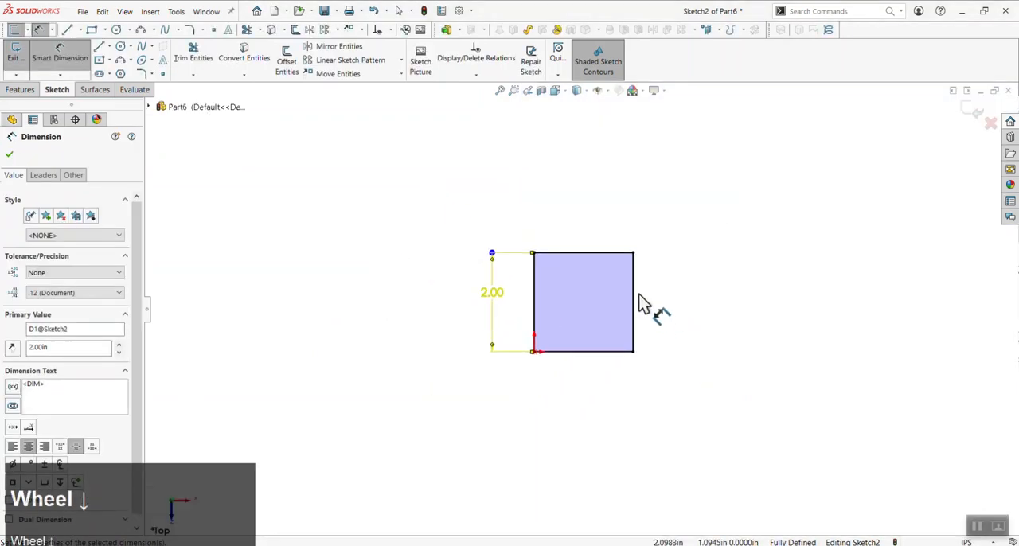
Set the square's left edge dimension to 3 in and leave Smart Dimension
left_click(498, 301)
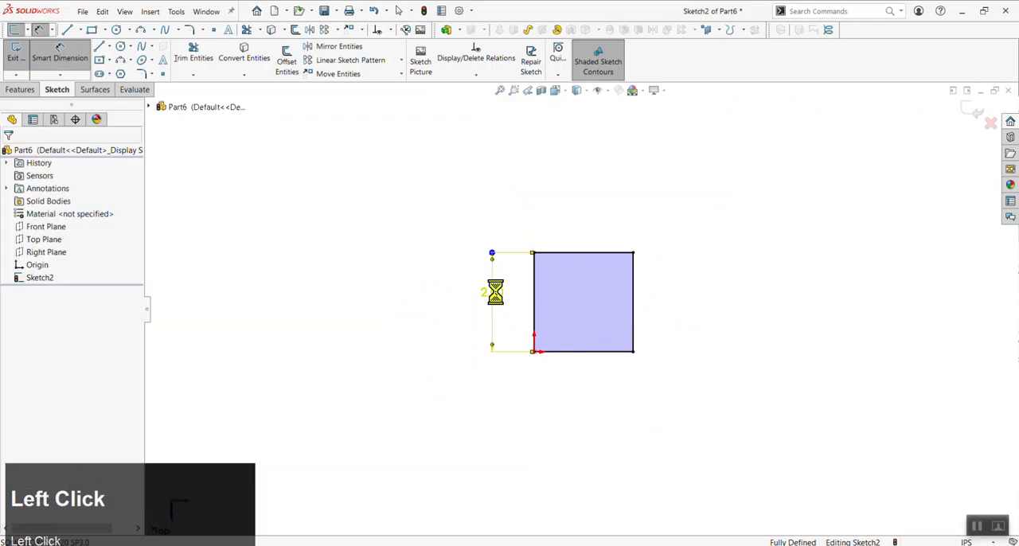
type("3")
left_click(452, 275)
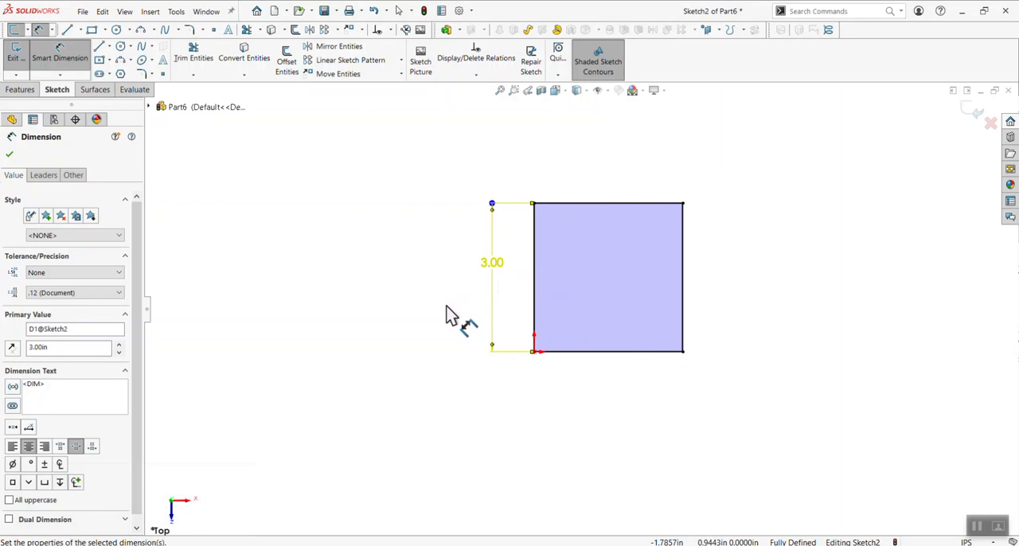
key("Escape")
Delete the whole square and its dimension from the sketch
left_click(536, 382)
left_click_drag(803, 164, 366, 391)
key("Delete")
Draw a corner rectangle that surrounds the origin without snapping to it
key("r")
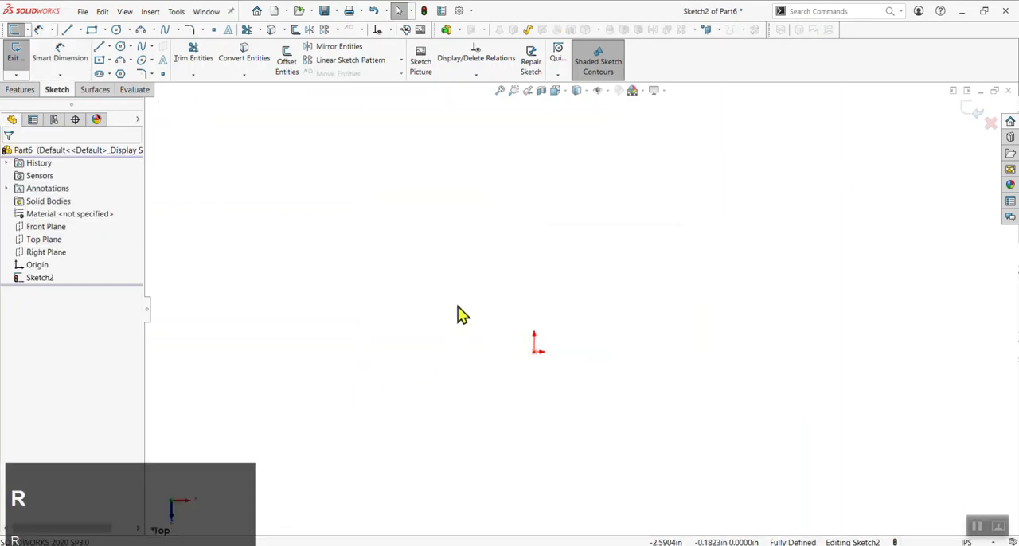
left_click(473, 284)
left_click(590, 407)
key("Escape")
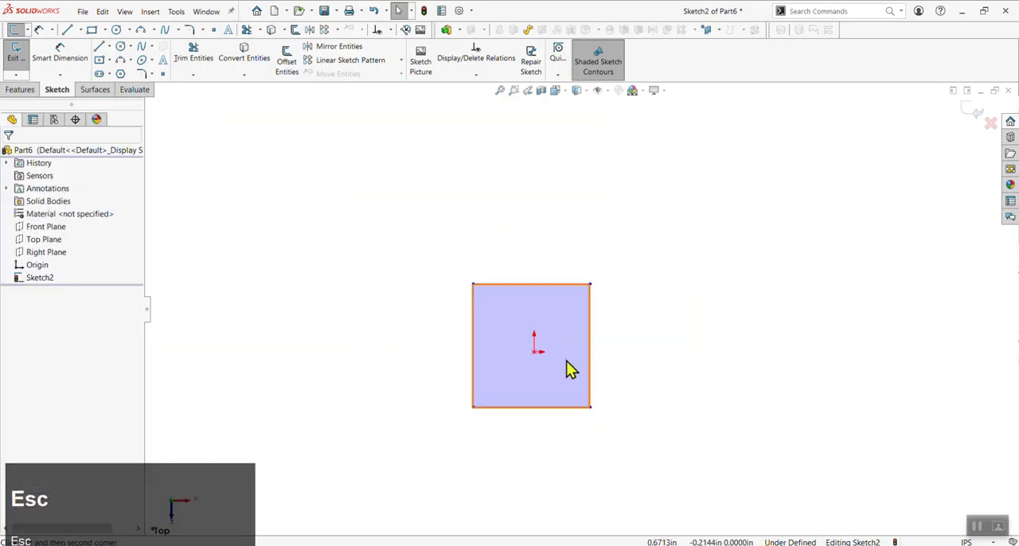
Draw a diagonal line about 3.43 in long between the rectangle's upper-right and lower-left corners, and make it construction geometry
key("l")
left_click(590, 284)
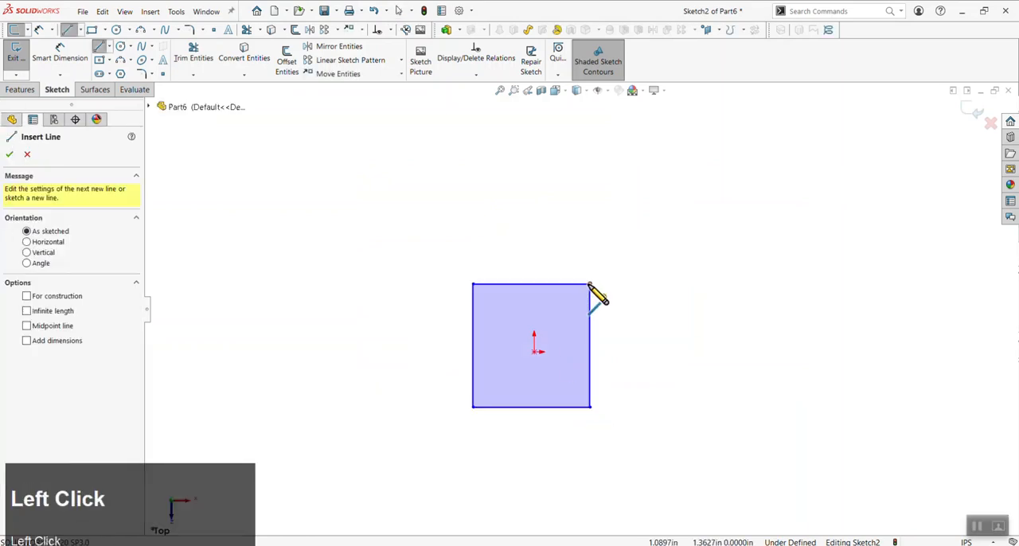
left_click(473, 407)
key("Escape")
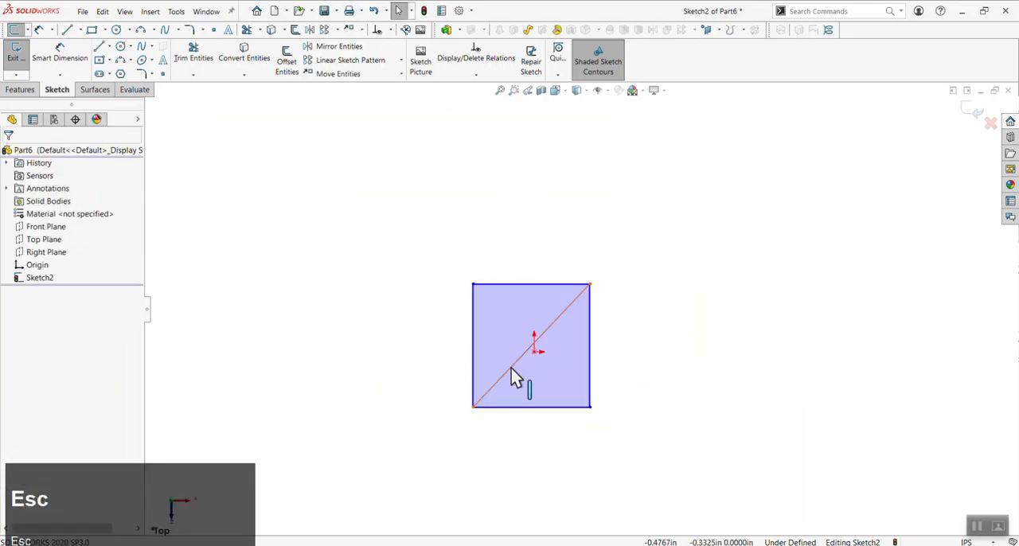
left_click(513, 370)
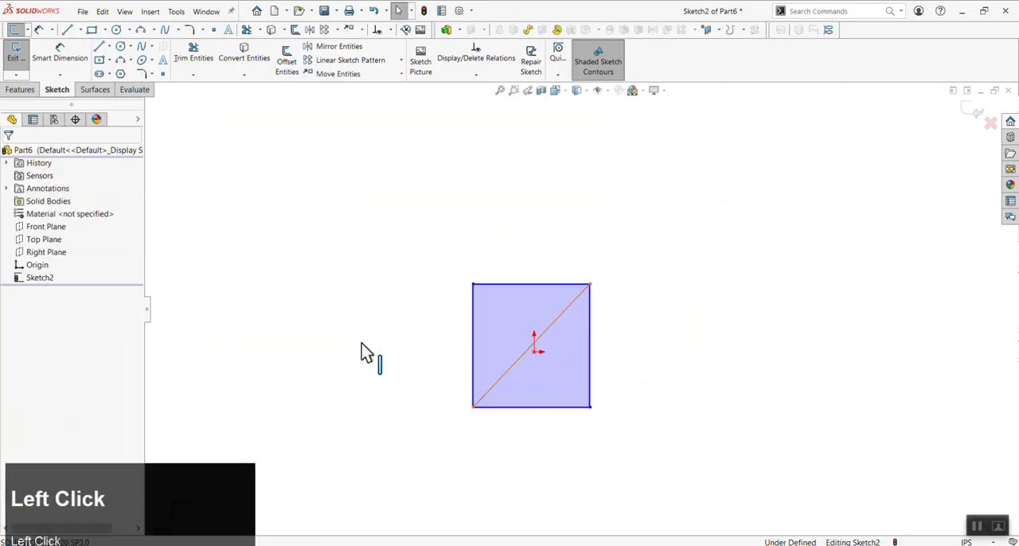
left_click(315, 372)
Add a Midpoint relation between the construction diagonal and the origin to centre the rectangle
scroll(541, 377, "down", 3)
left_click(522, 324)
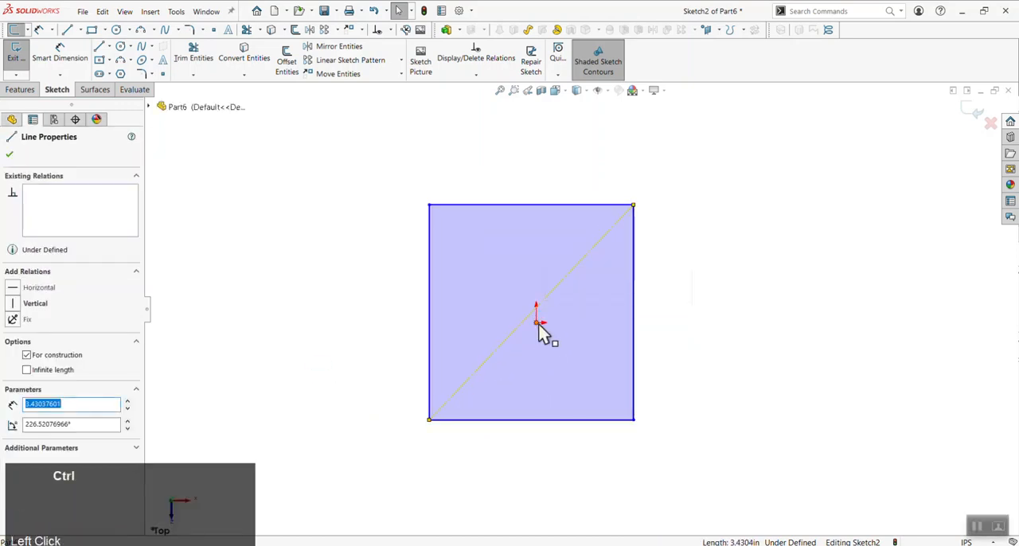
left_click(538, 321, "ctrl")
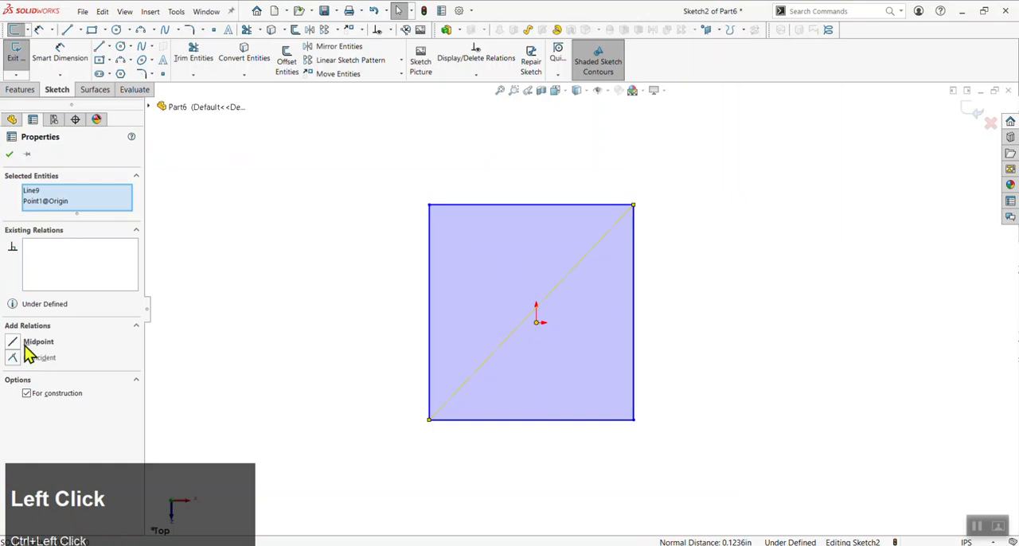
left_click(16, 348)
left_click(260, 289)
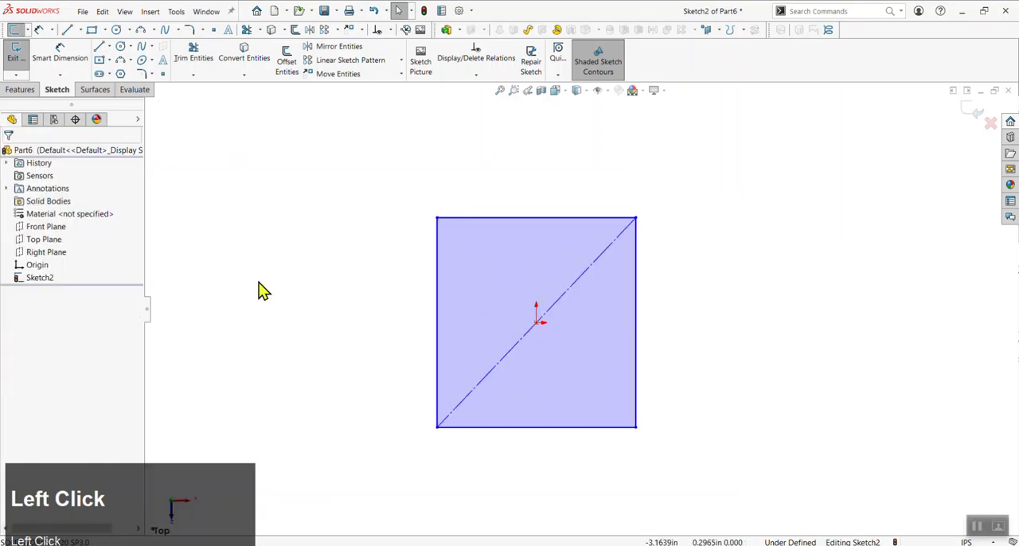
Replace the centred rectangle with a tall corner rectangle whose lower-left corner is on the origin
left_click(108, 61)
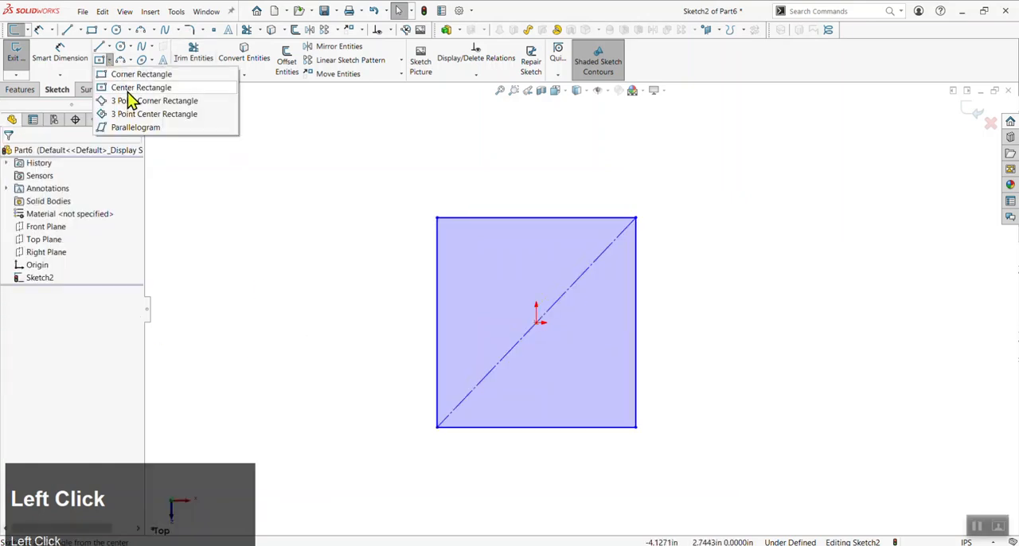
left_click(111, 74)
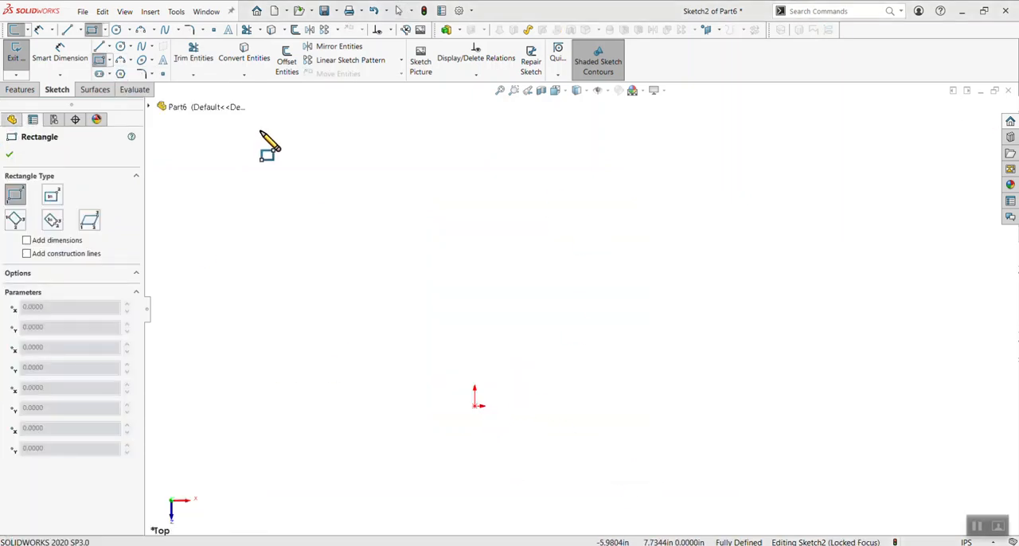
left_click(475, 406)
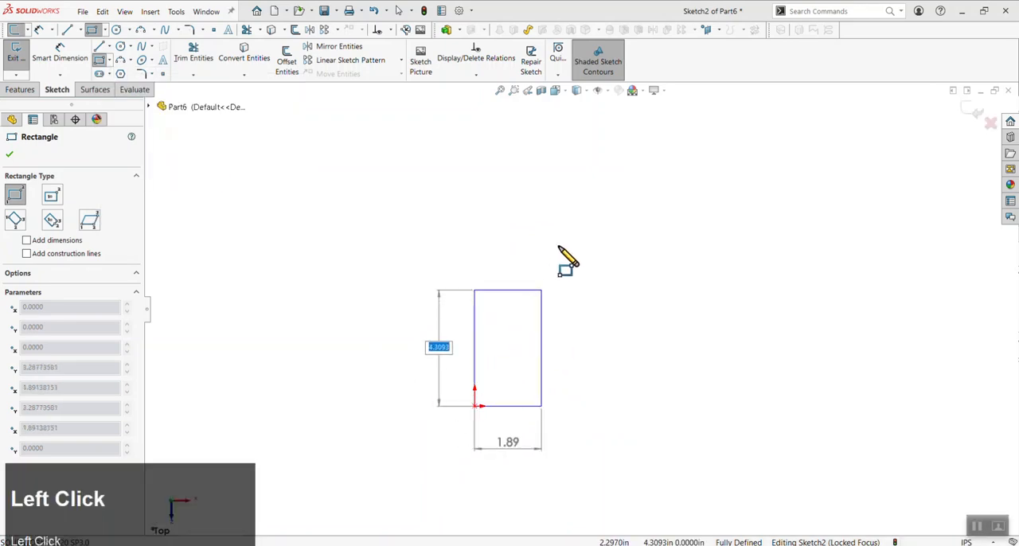
left_click(570, 180)
key("Escape")
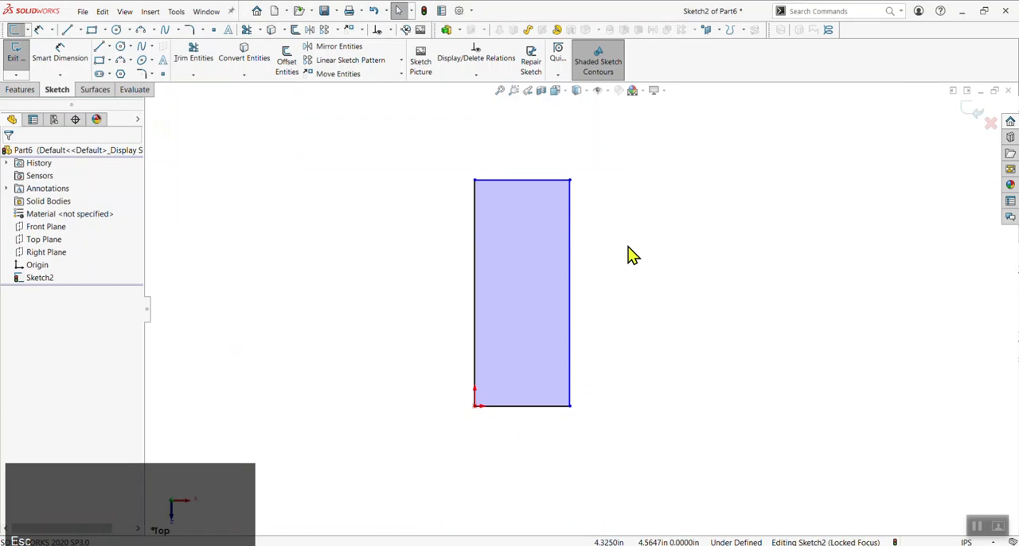
Draw a three-point arc bulging outward between the rectangle's two right corners, and slightly shrink the shape by moving its upper-right corner
key("a")
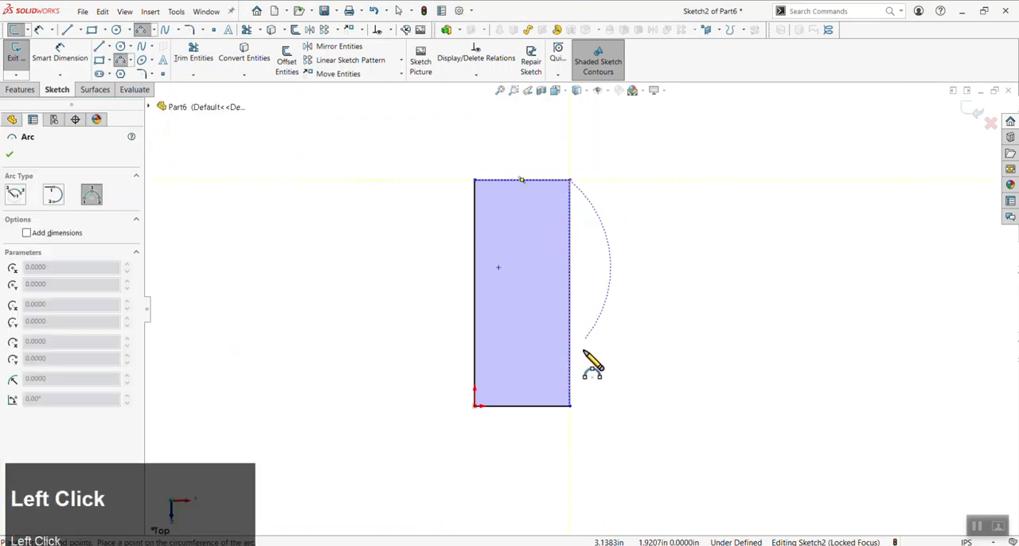
left_click(570, 406)
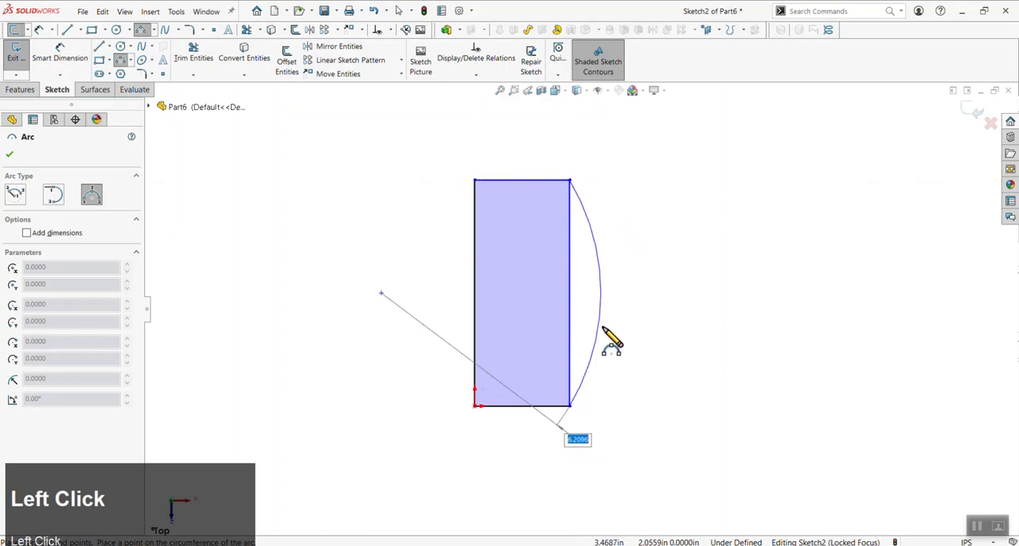
left_click(650, 309)
key("Escape")
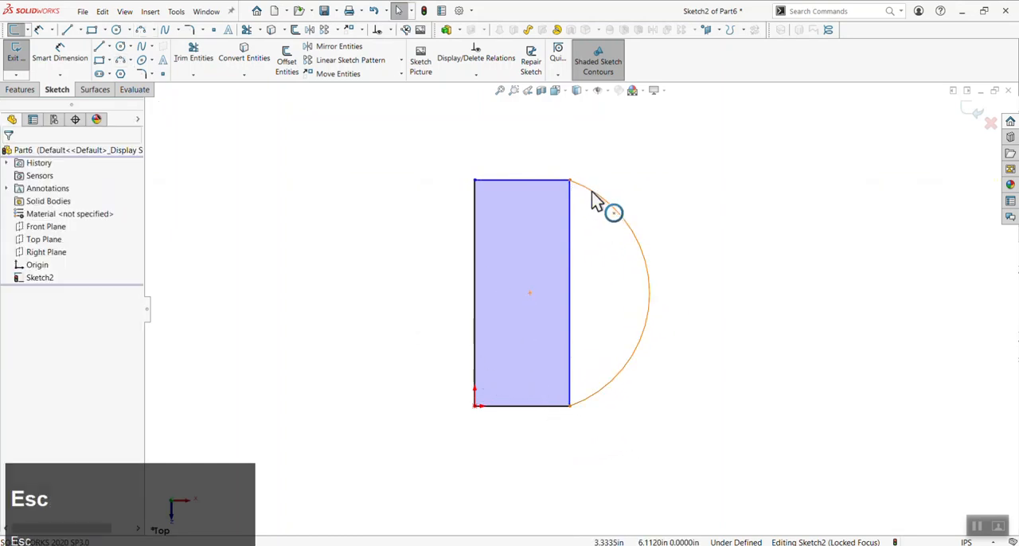
left_click_drag(569, 184, 564, 209)
left_click(675, 279)
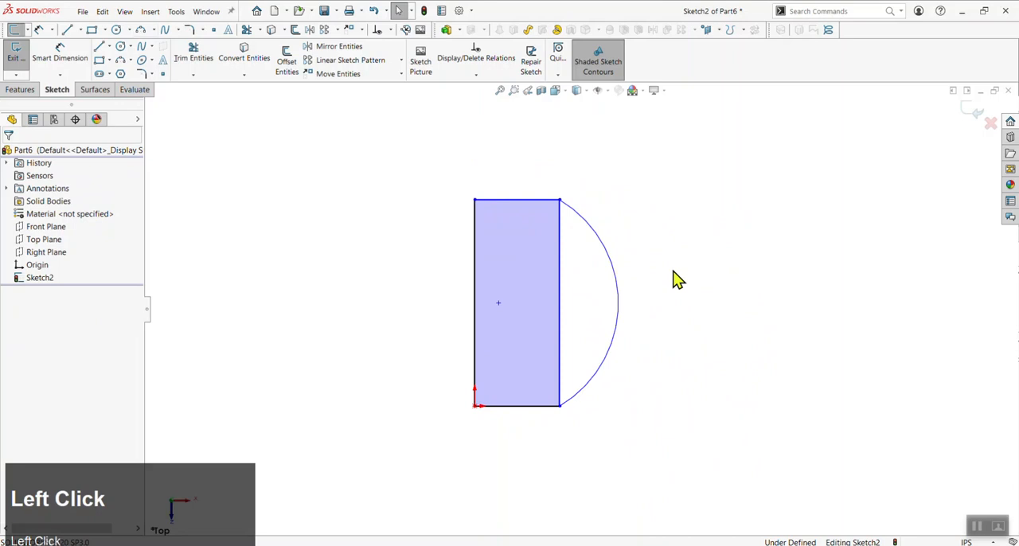
Add a Tangent relation between the arc and the rectangle's top edge, and reshape the profile by moving its upper-right corner down and outward
left_click(529, 200)
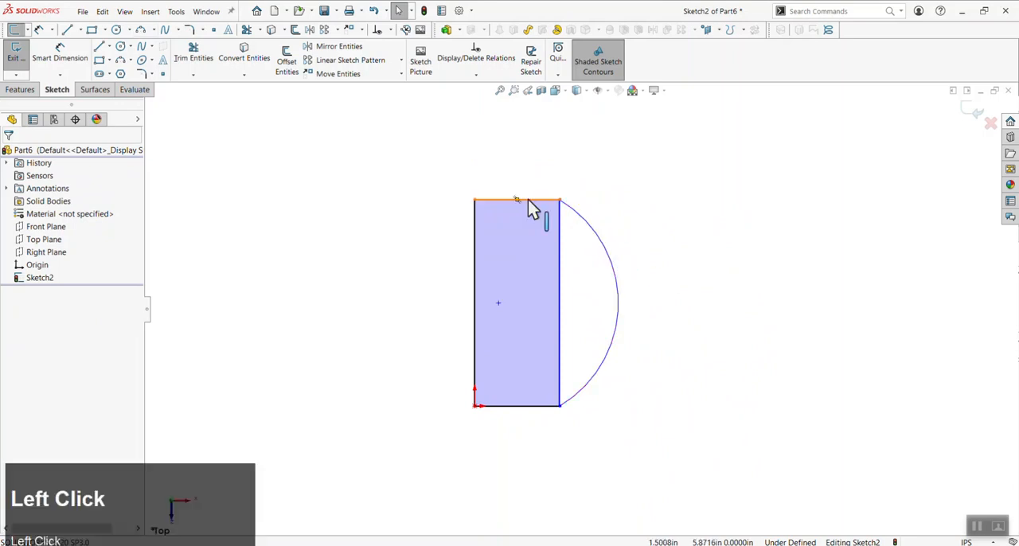
left_click(597, 234, "ctrl")
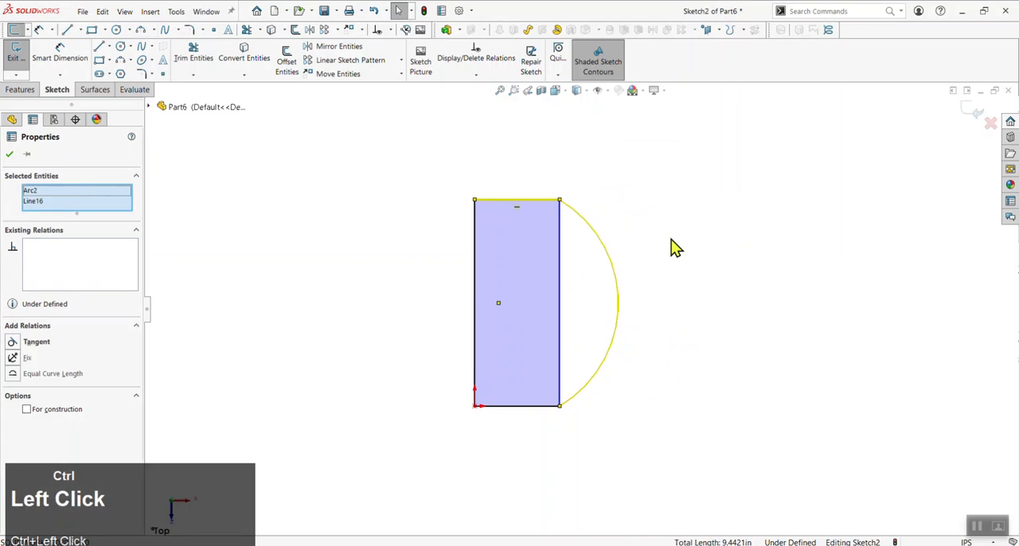
left_click(14, 341)
left_click(551, 445)
mouse_move(560, 201)
left_mouse_down()
mouse_move(543, 257)
mouse_move(618, 278)
mouse_move(458, 257)
mouse_move(601, 203)
mouse_move(687, 260)
mouse_move(569, 253)
mouse_move(557, 181)
mouse_move(585, 189)
mouse_move(653, 285)
mouse_move(585, 225)
left_mouse_up()
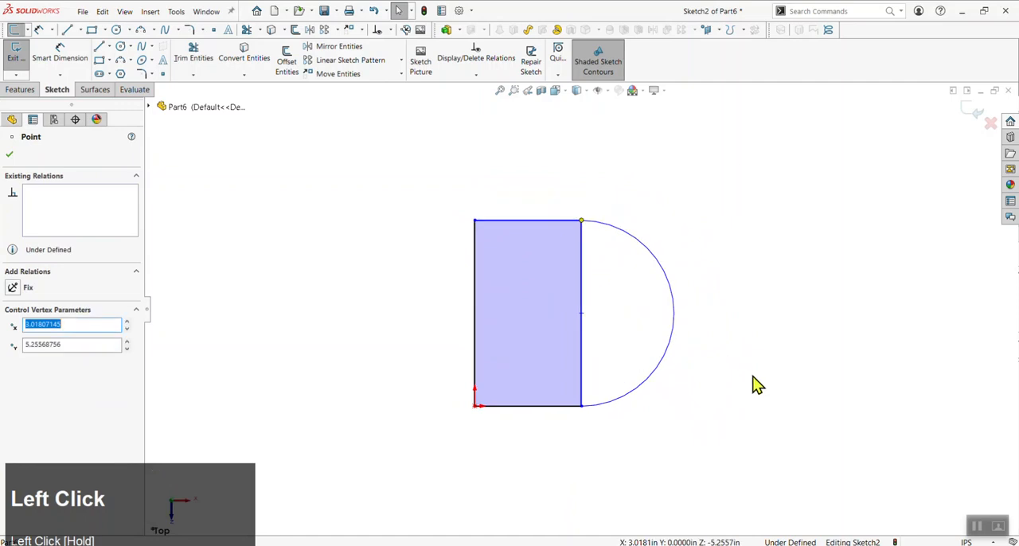
left_click(756, 384)
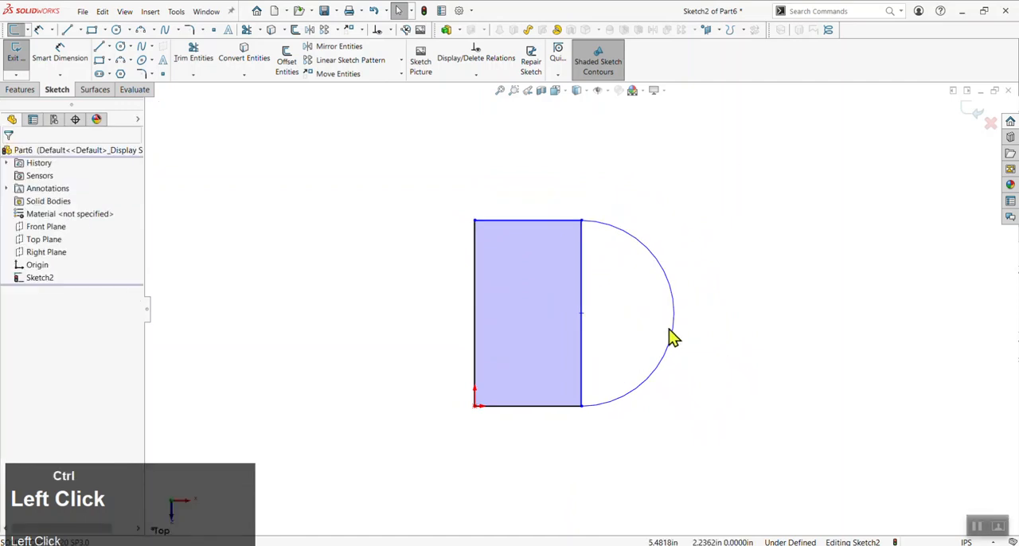
Undo the tangent change, narrow the rectangle by moving its right edge inward, and delete the arc
key("ctrl+z")
left_click(591, 316)
left_click_drag(560, 303, 525, 302)
left_click(628, 338)
key("Delete")
Draw a three-point arc of about 3.08 in radius bulging outward between the rectangle's two right corners
key("a")
left_click(526, 193)
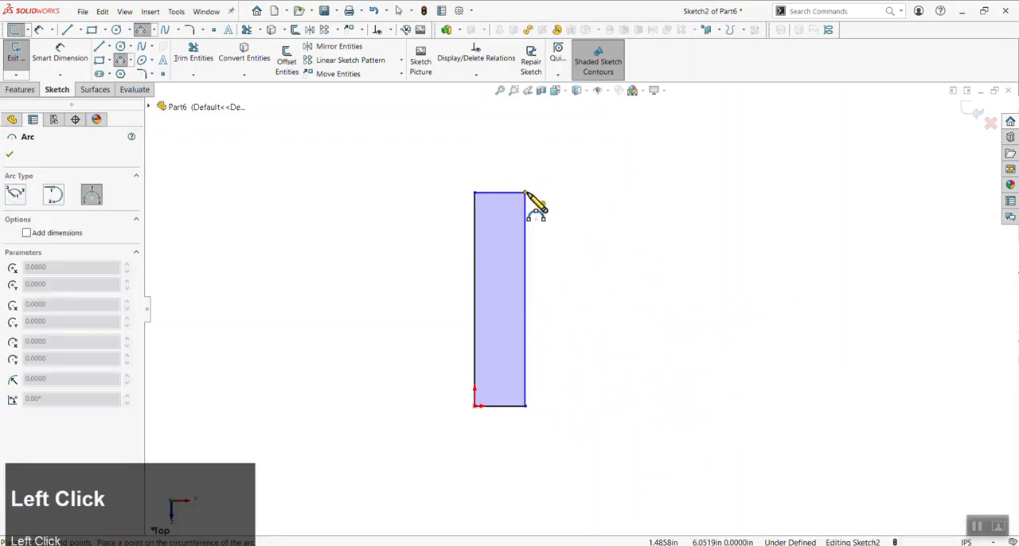
left_click(526, 406)
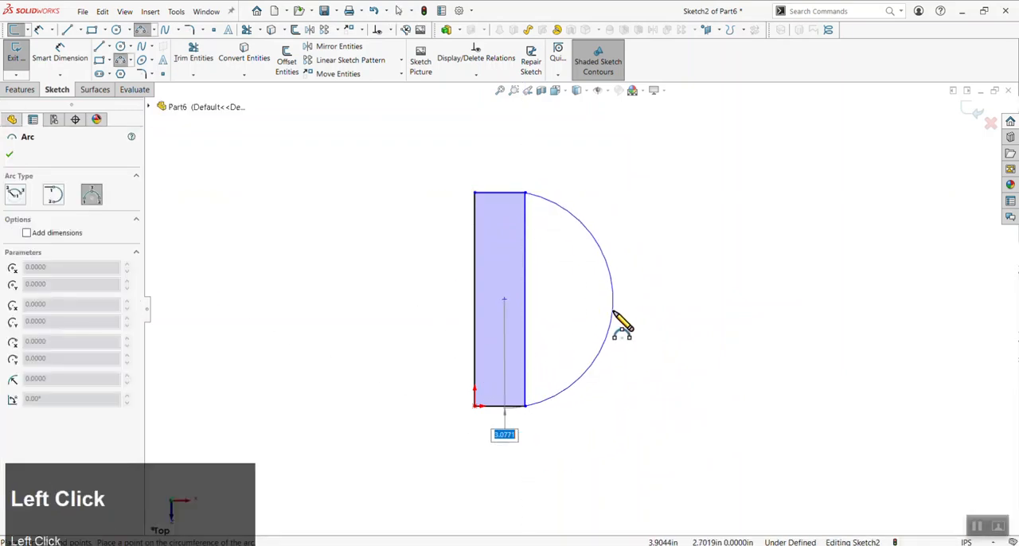
left_click(615, 320)
key("Escape")
Add a Coincident relation between the arc's centre point and the rectangle's right vertical line
left_click(507, 300)
left_click(525, 329, "ctrl")
left_click(524, 320, "ctrl")
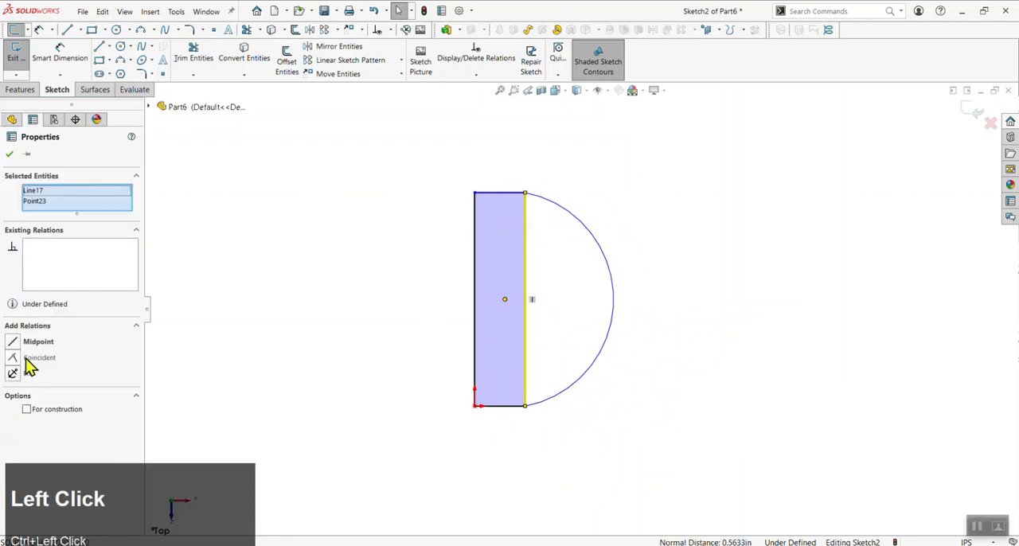
left_click(14, 358)
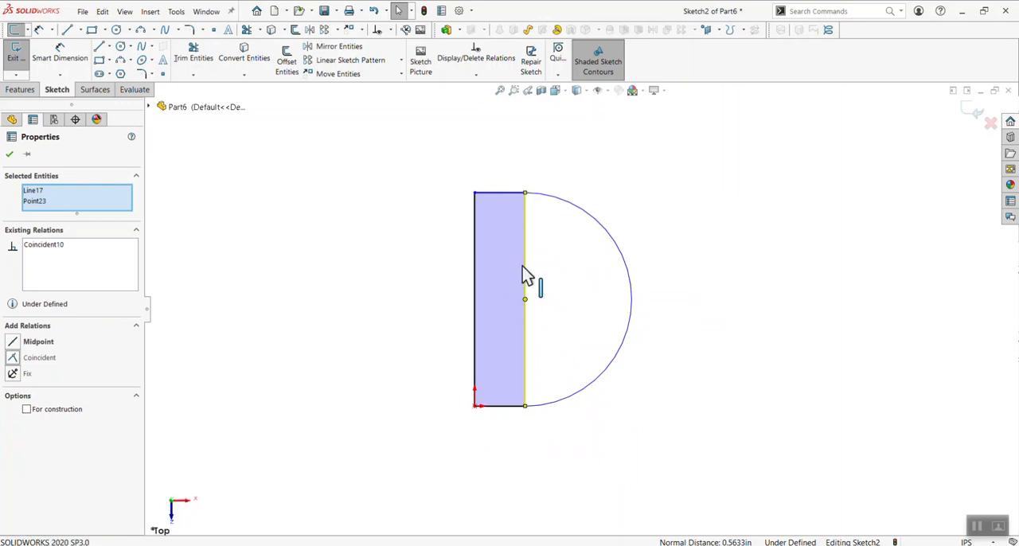
Make the rectangle's right vertical line construction geometry
left_click(535, 421)
left_click(523, 327)
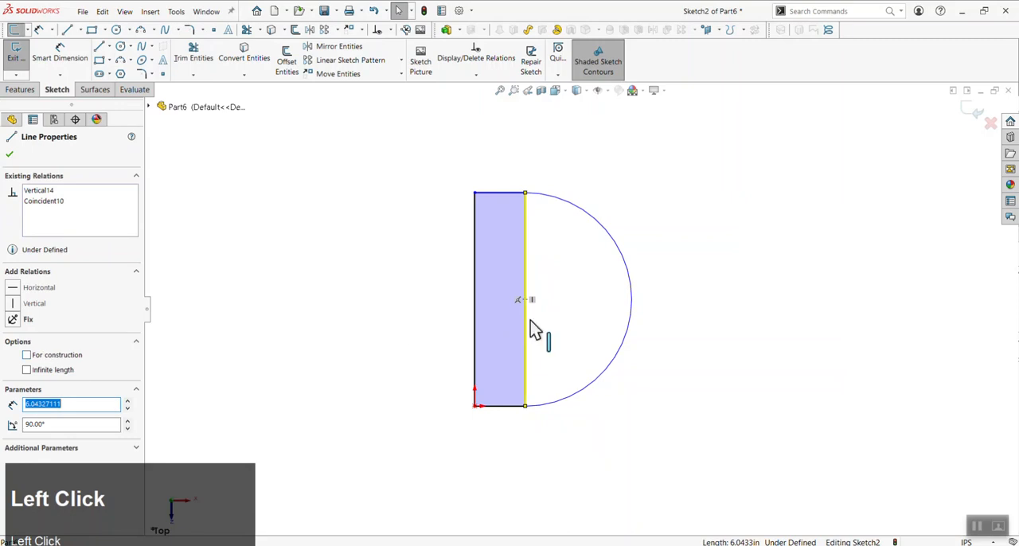
left_click(59, 356)
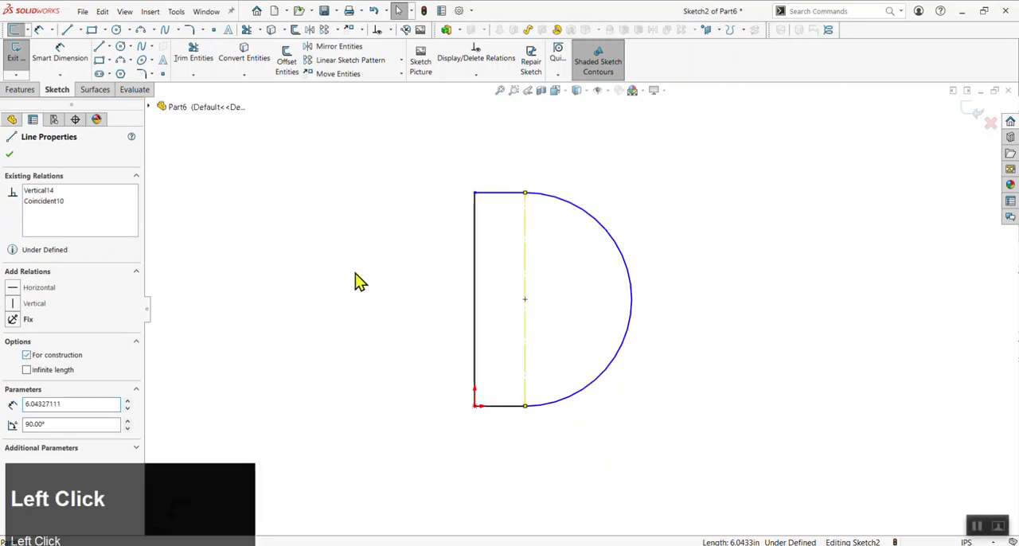
Dimension the profile's left vertical edge and set its length to 2 in
key("d")
left_click(476, 279)
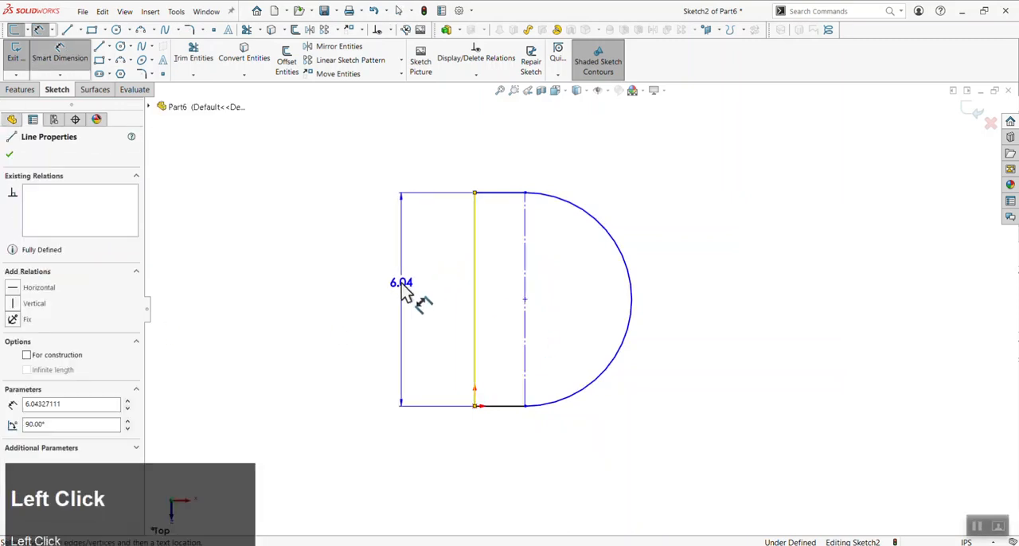
left_click(403, 293)
type("2")
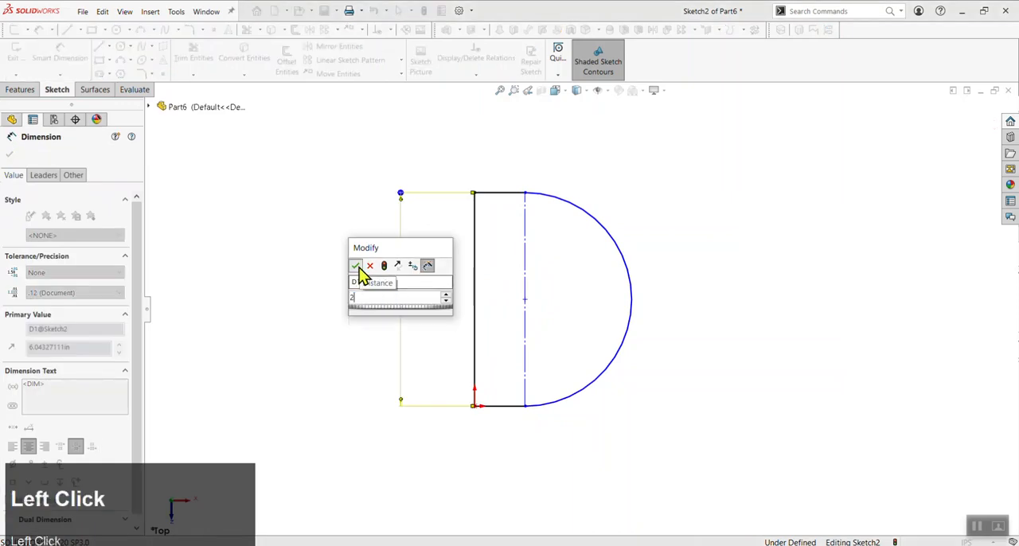
left_click(355, 267)
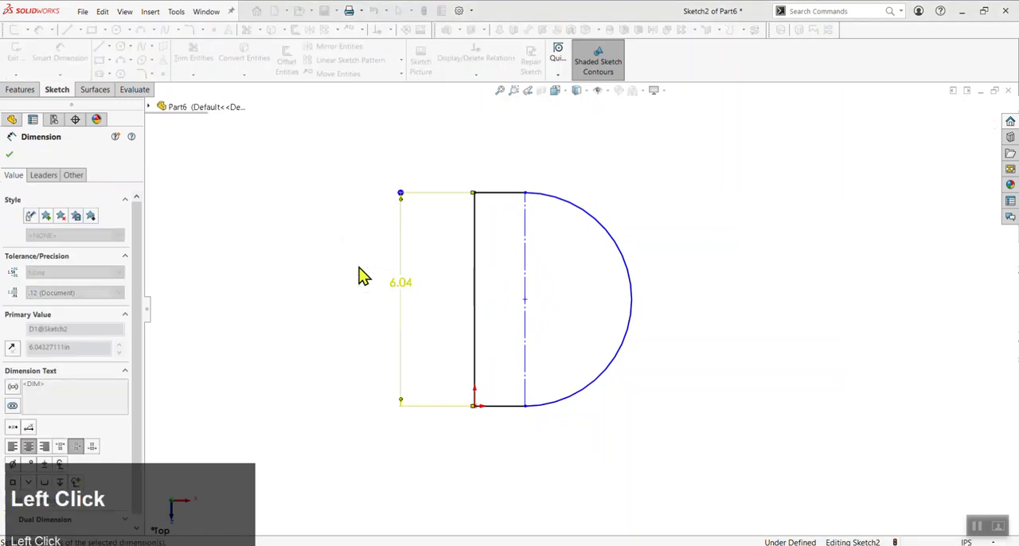
Set the left edge's dimension to 1 in, and undo the change
double_click(398, 365)
type("1")
left_click(351, 350)
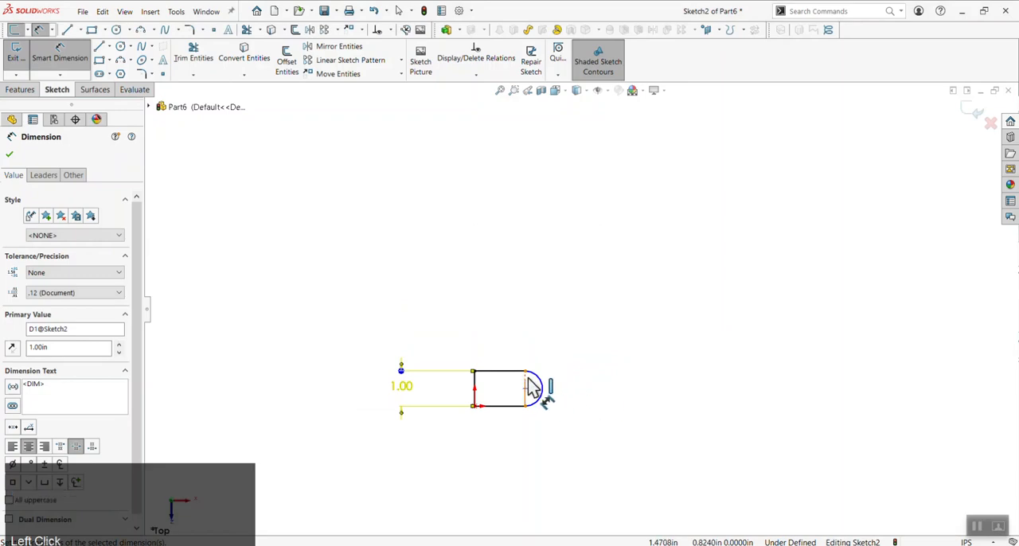
key("ctrl+z")
Delete the arc and narrow the rectangle to about 0.72 in wide by moving its upper-right corner inward
scroll(541, 392, "down", 3)
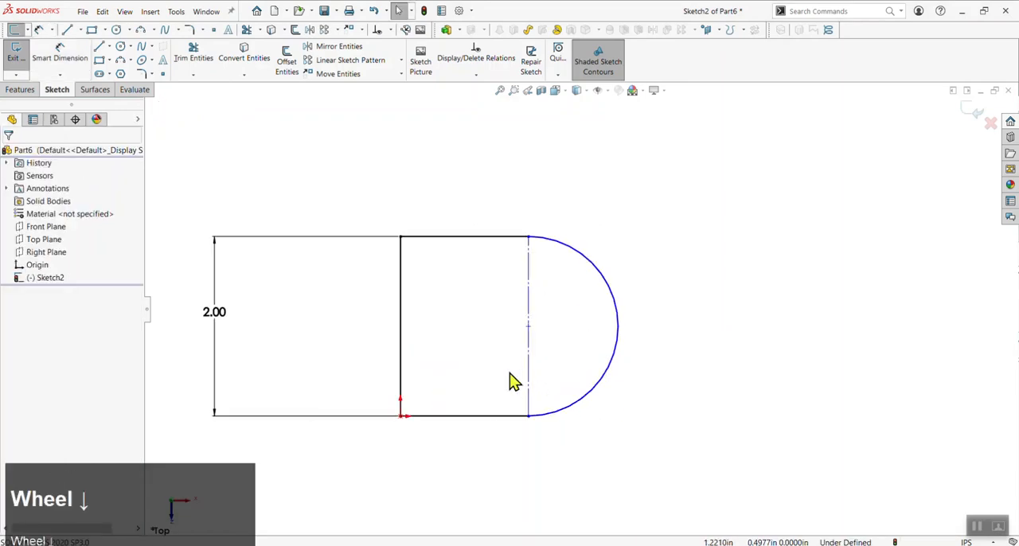
left_click(608, 282)
key("Delete")
left_click_drag(530, 239, 470, 268)
left_click(565, 417)
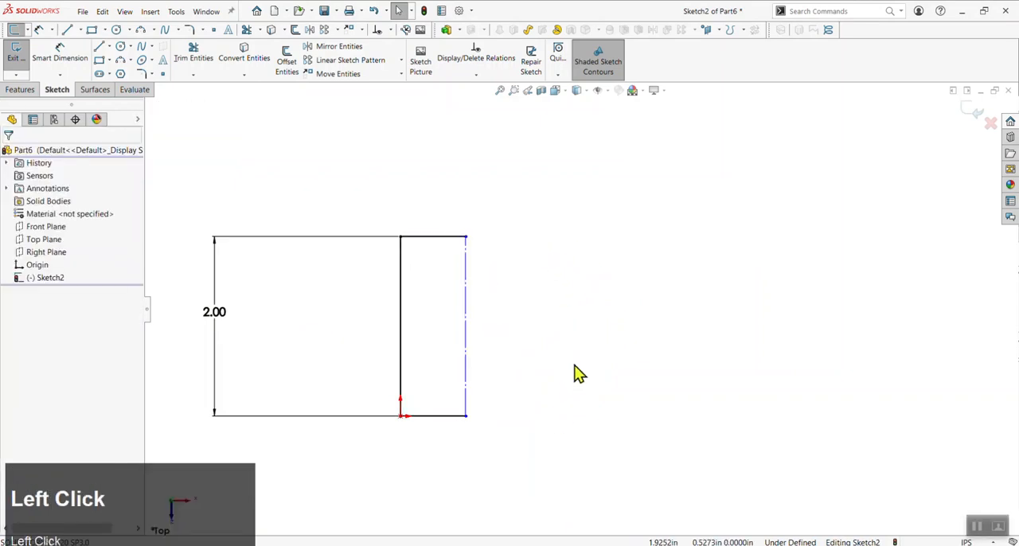
Draw a three-point arc bulging outward from the lower-right corner to the construction line's midpoint, and check the Midpoint relation on its upper endpoint
scroll(536, 393, "down", 3)
scroll(518, 375, "up", 3)
scroll(492, 391, "down", 4)
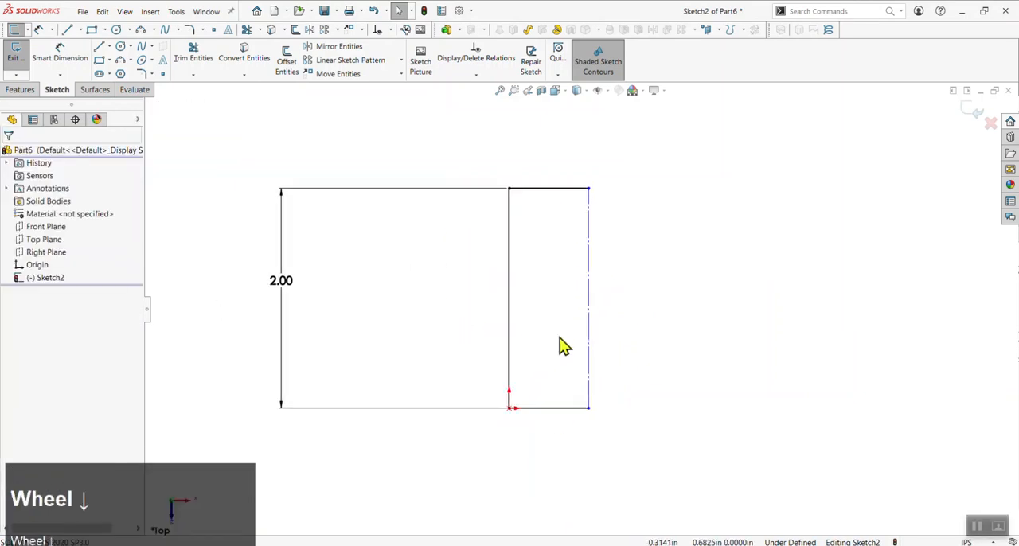
key("a")
left_click(590, 422)
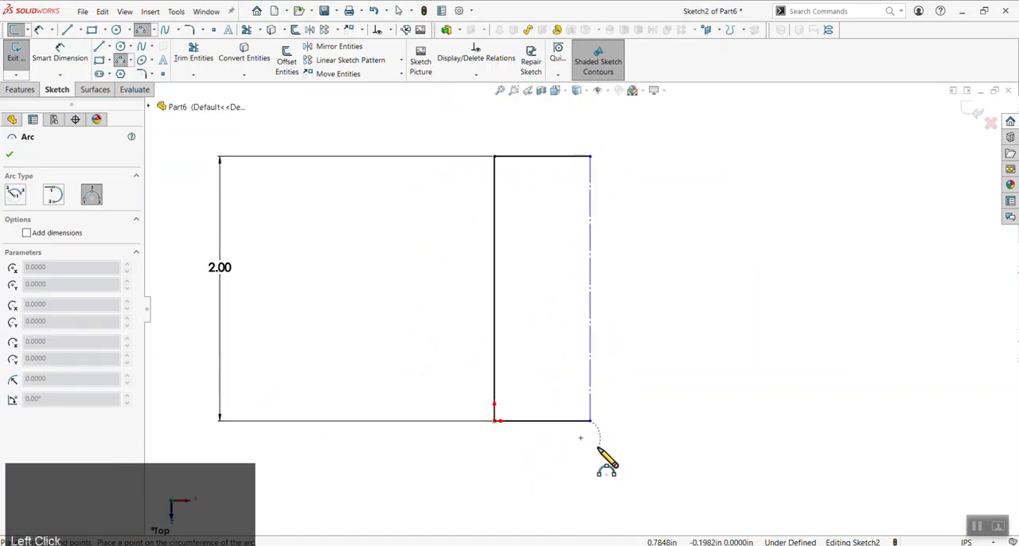
left_click(591, 289)
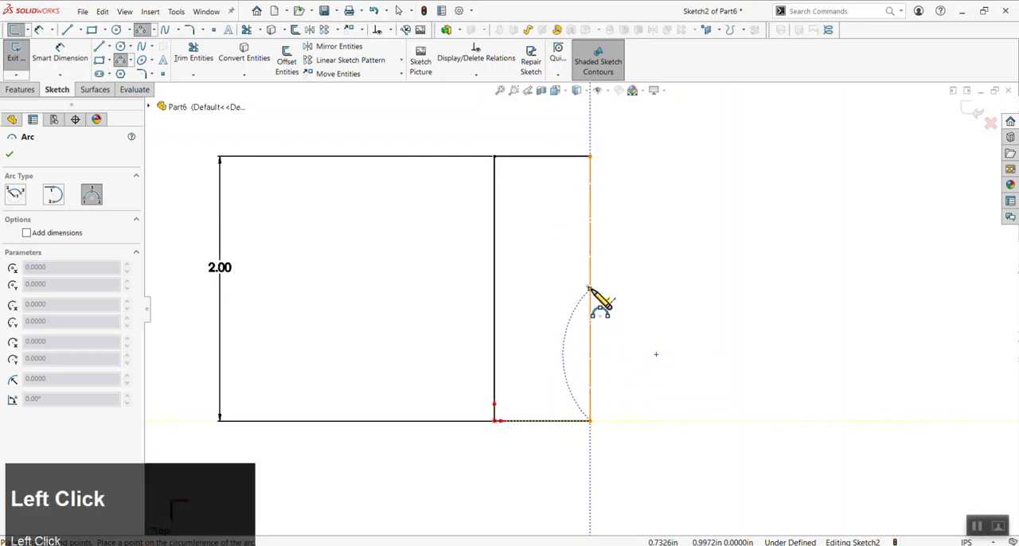
left_click(646, 336)
key("Escape")
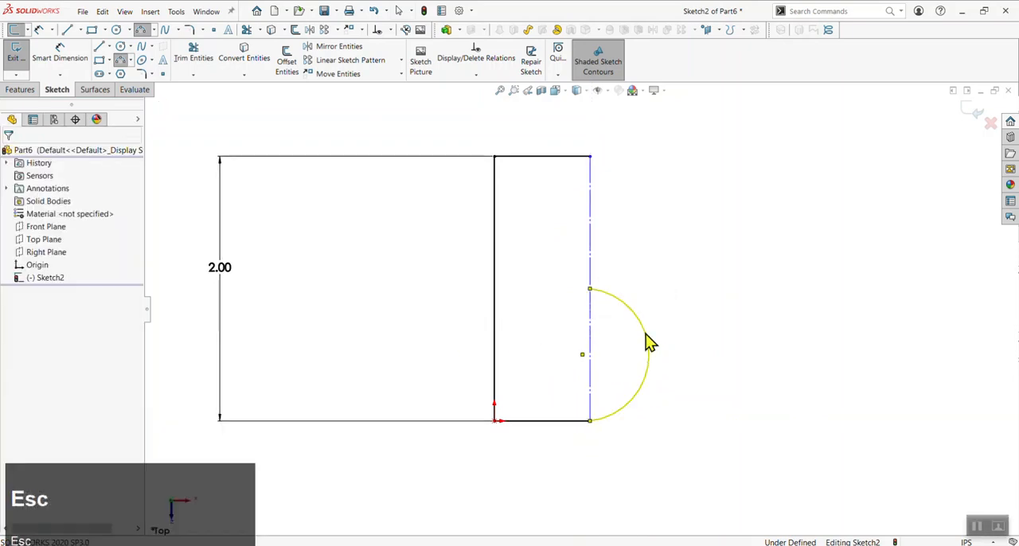
left_click(589, 290)
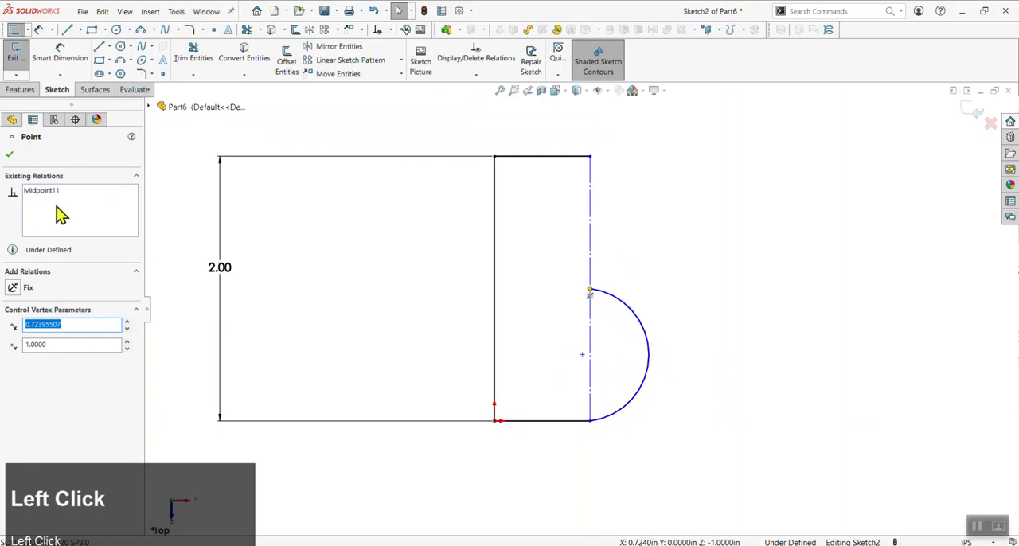
left_click(649, 267)
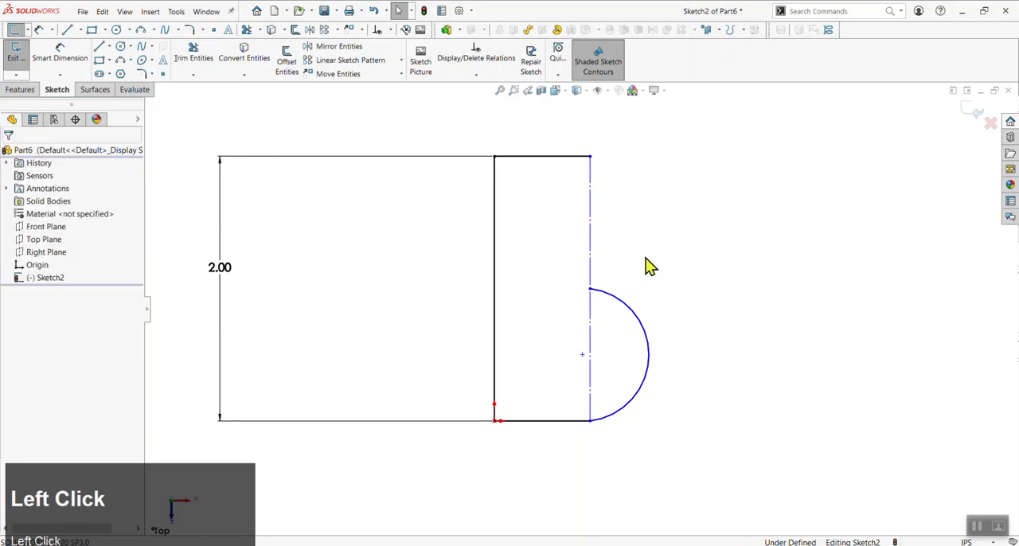
Draw a second three-point arc bulging outward from the construction line's midpoint to the upper-right corner, closing the B-shaped profile
key("a")
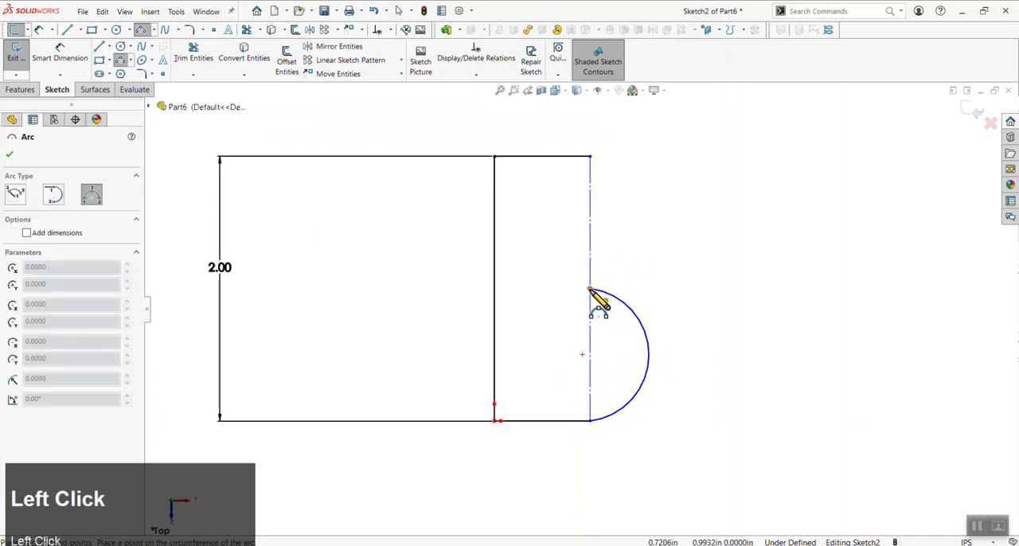
left_click(589, 290)
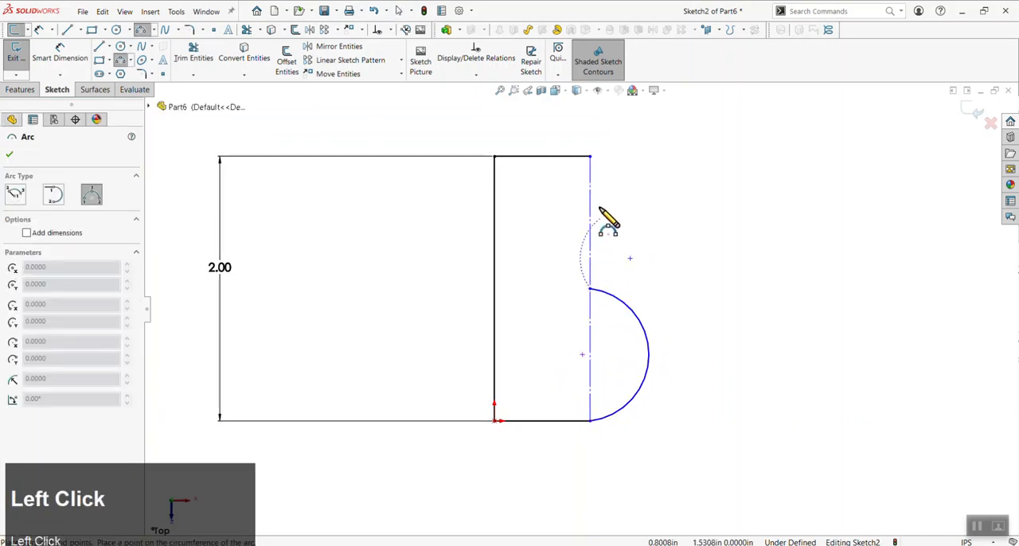
left_click(591, 157)
left_click(651, 202)
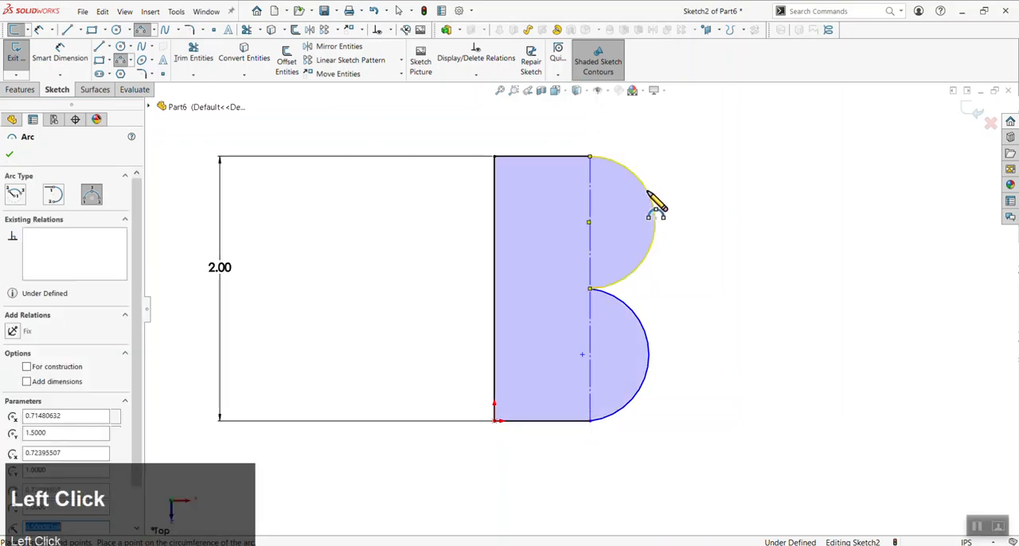
key("Escape")
left_click(694, 333)
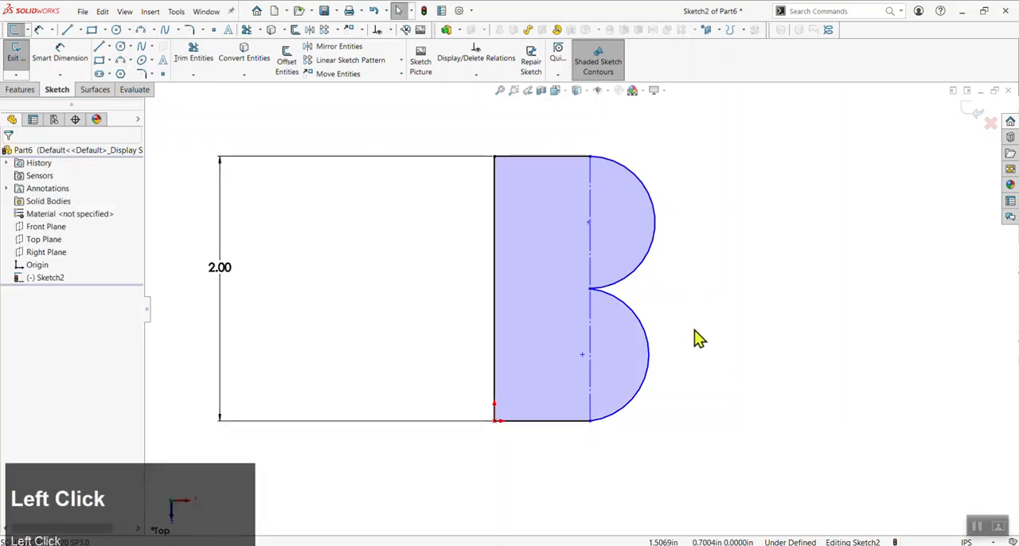
Add a Tangent relation between the top horizontal line and the upper arc
left_click(560, 158)
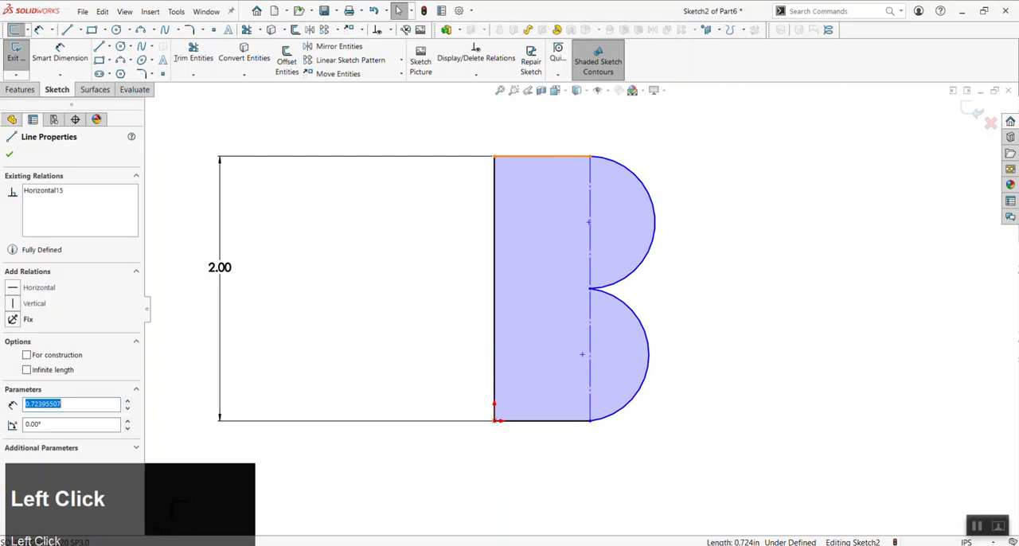
left_click(597, 161, "ctrl")
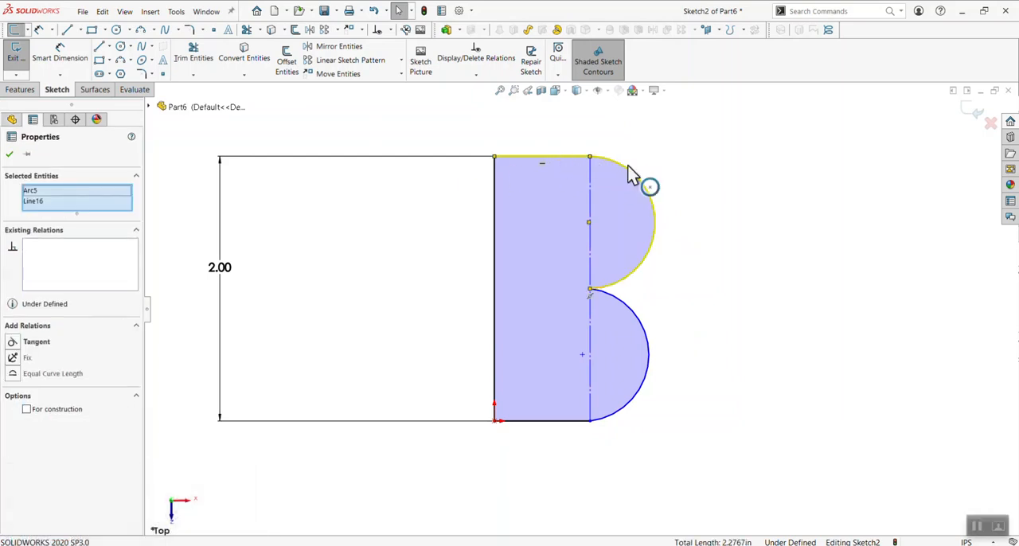
left_click(34, 342)
left_click(676, 355)
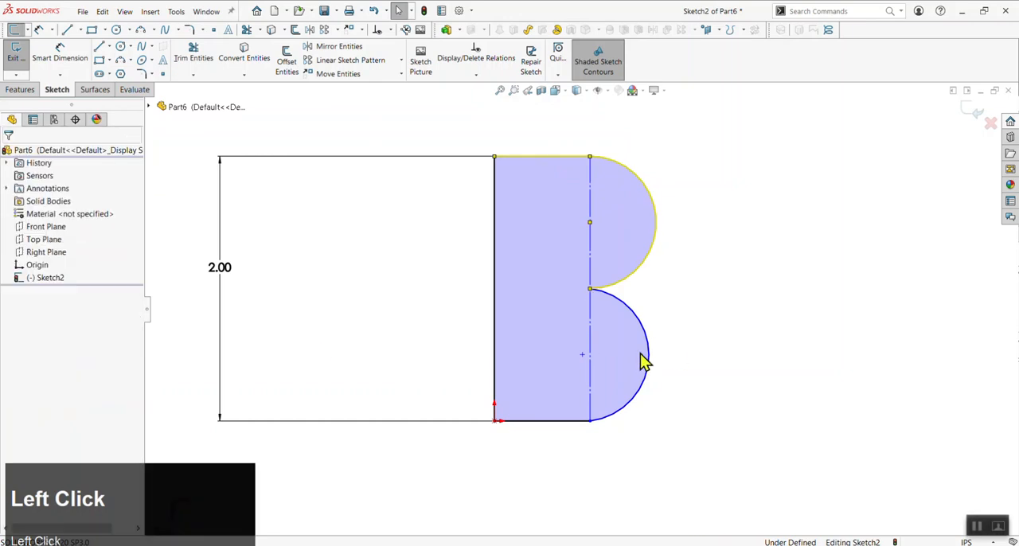
Add a Coincident relation between the lower arc's centre point and the construction line
left_click(583, 355)
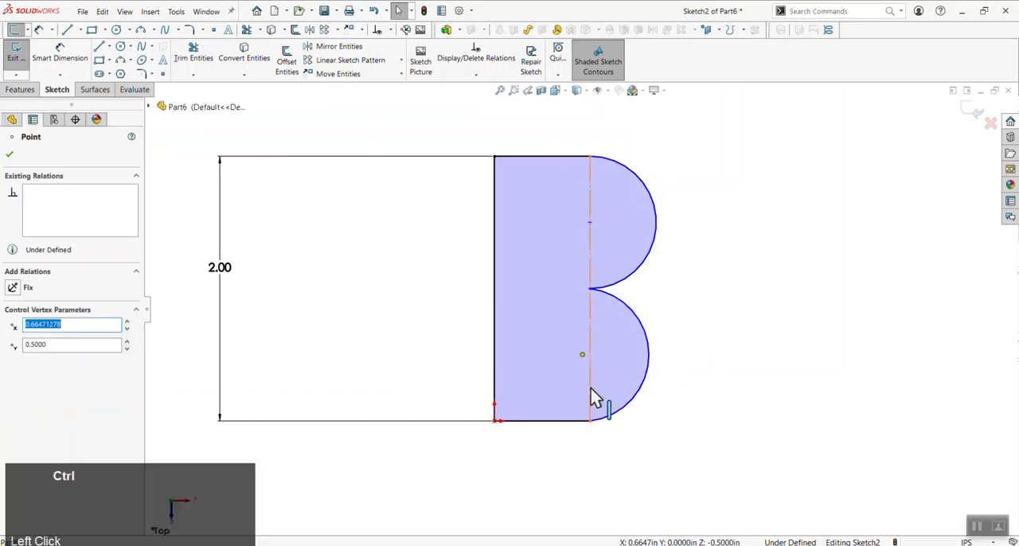
left_click(591, 389, "ctrl")
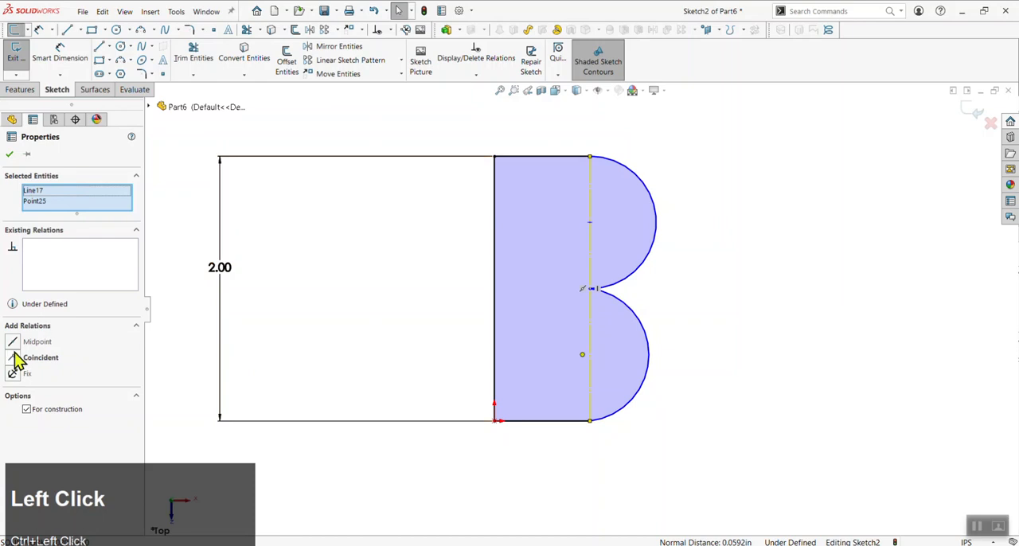
left_click(17, 360)
left_click(712, 327)
Set the profile's overall height dimension to 3 in
scroll(446, 357, "up", 2)
left_click(387, 314)
type("3")
left_click(255, 338)
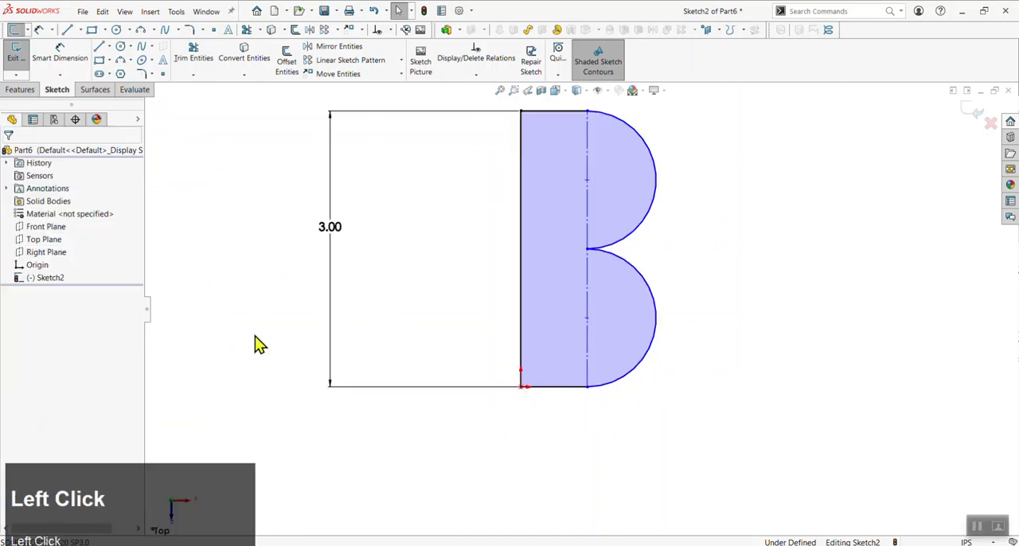
scroll(430, 256, "up", 2)
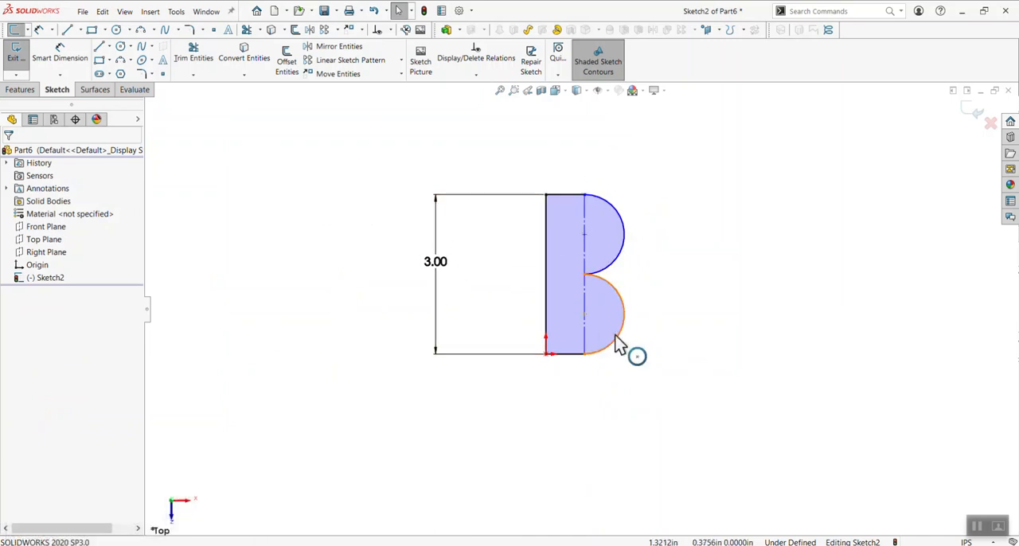
scroll(611, 344, "down", 2)
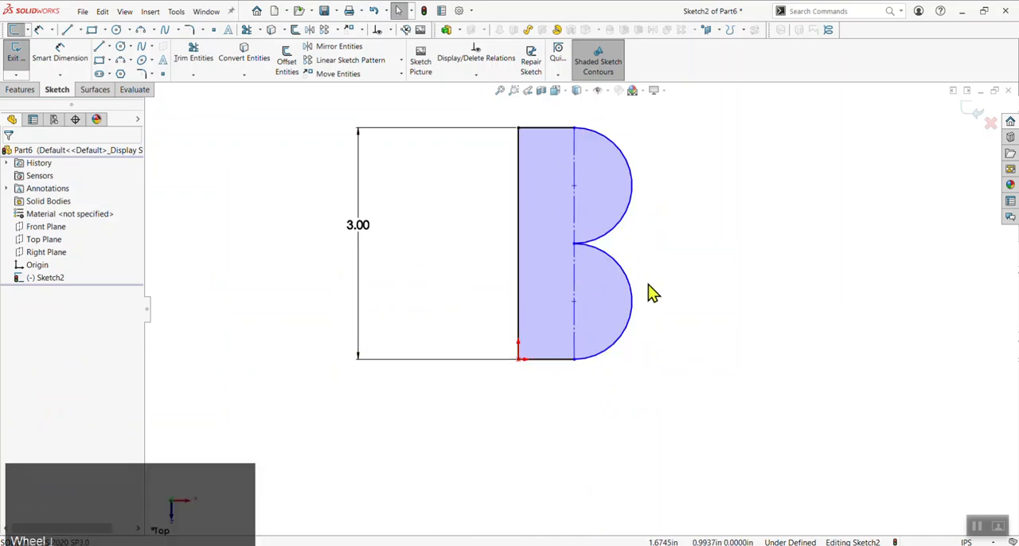
left_click(639, 393)
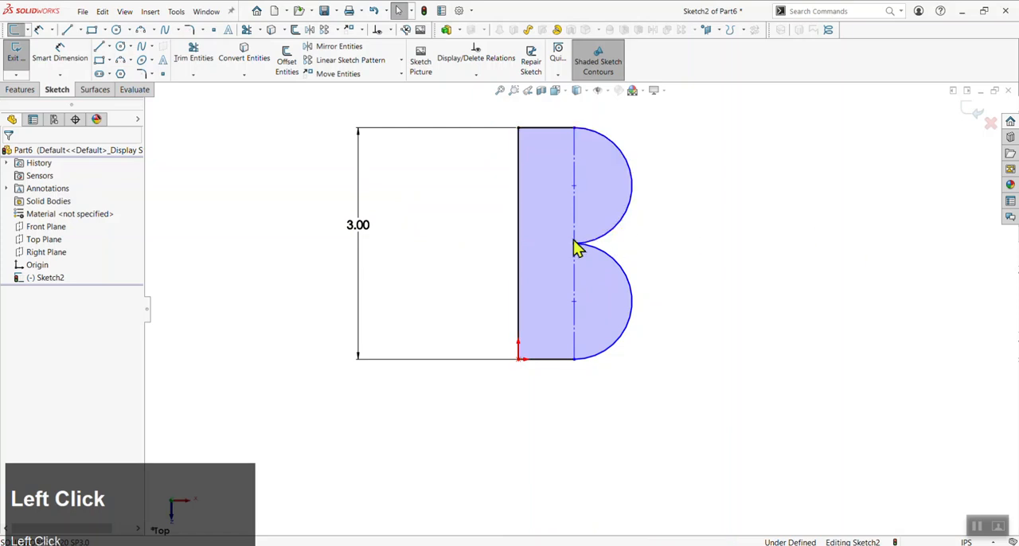
Try to dimension the horizontal distance between the profile's left vertical line and the construction line
key("d")
left_click(518, 294)
left_click(573, 293)
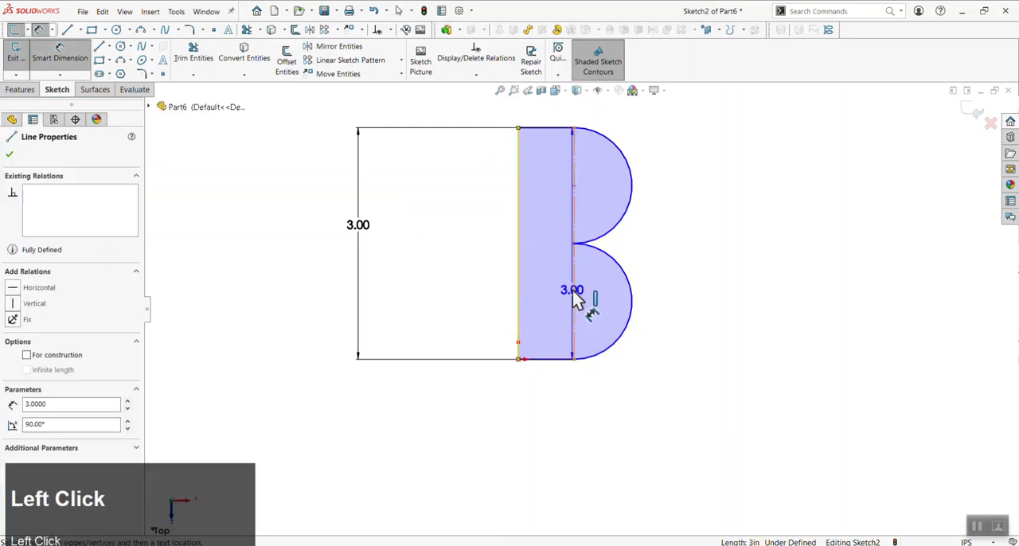
left_click(575, 299)
left_click(555, 406)
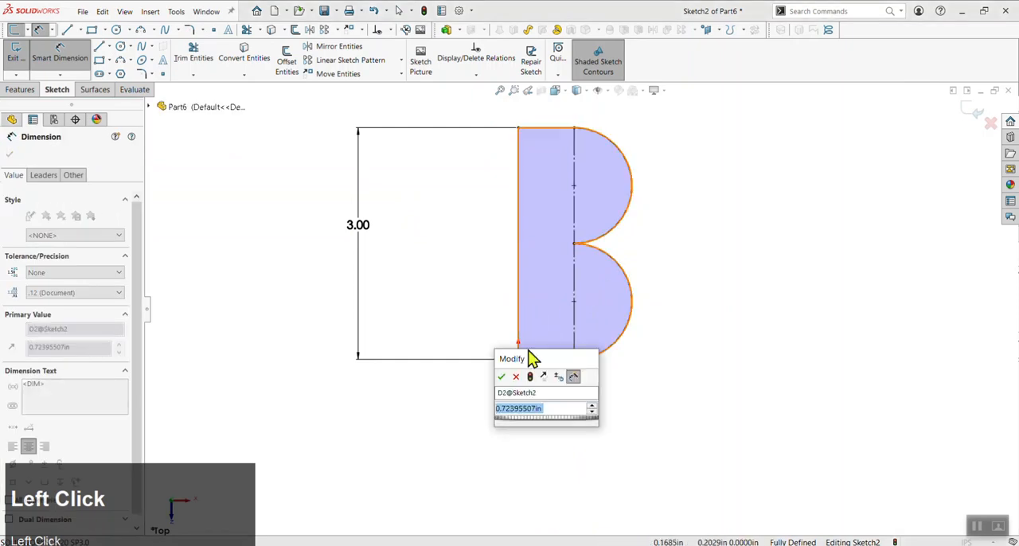
left_click(501, 377)
key("Escape")
key("ctrl+z")
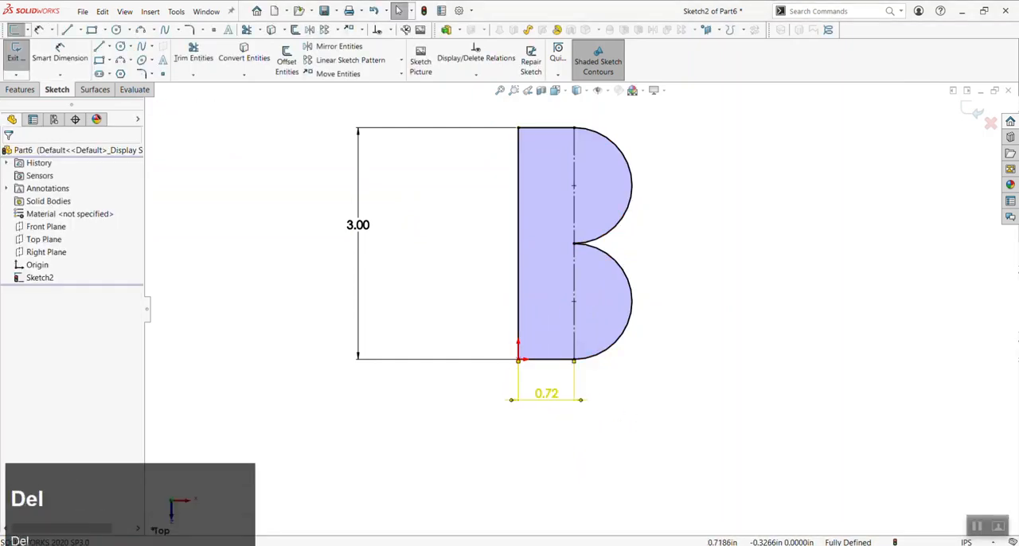
key("l")
left_click(649, 268)
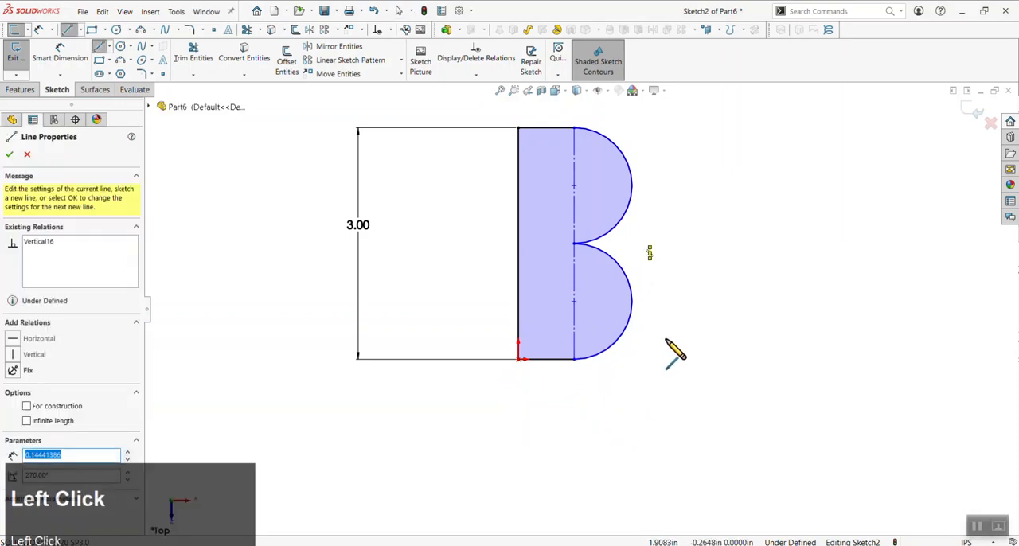
key("Escape")
mouse_move(663, 225)
left_mouse_down()
mouse_move(637, 281)
mouse_move(646, 282)
mouse_move(643, 401)
mouse_move(655, 368)
left_mouse_up()
key("Delete")
Draw a vertical line about 2.4 in long just outside the arcs, extending below the profile's bottom edge
key("l")
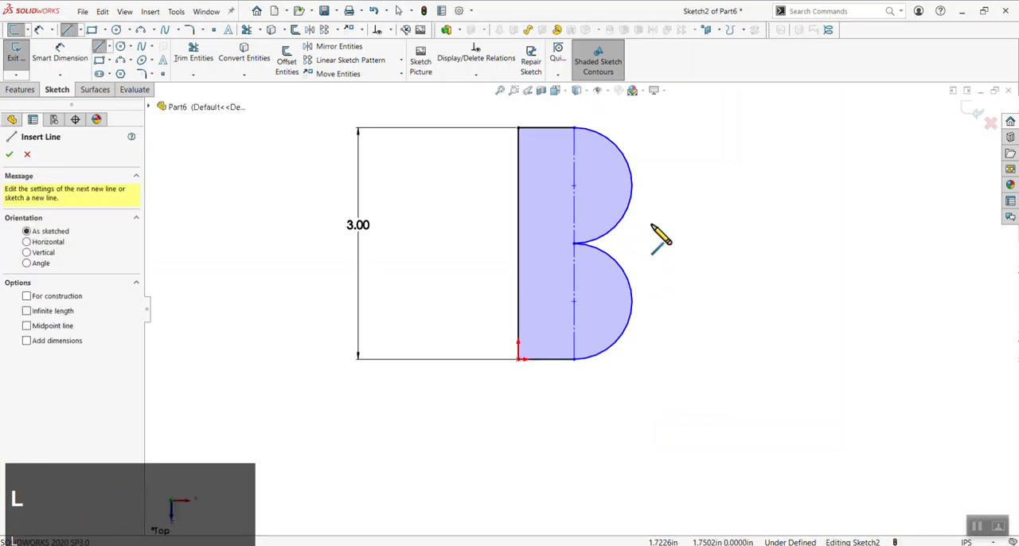
left_click(651, 225)
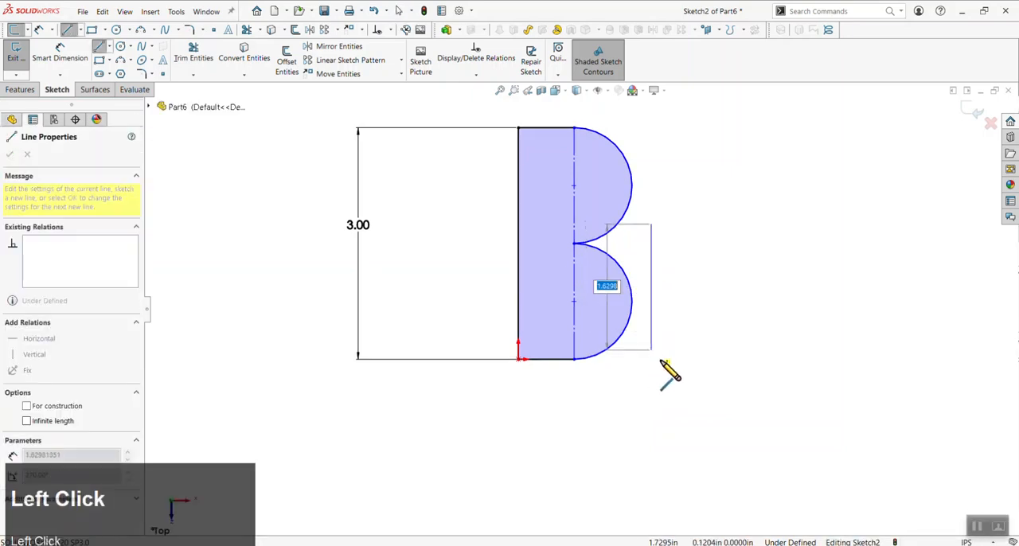
left_click(651, 410)
key("Escape")
Add a Tangent relation between the new vertical line and the lower arc
left_click(653, 371)
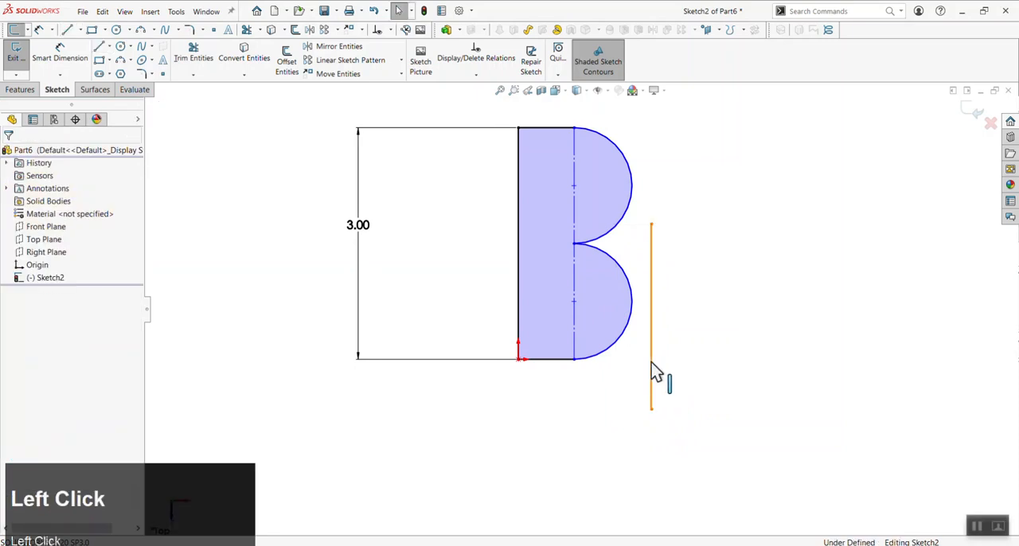
left_click(635, 315, "ctrl")
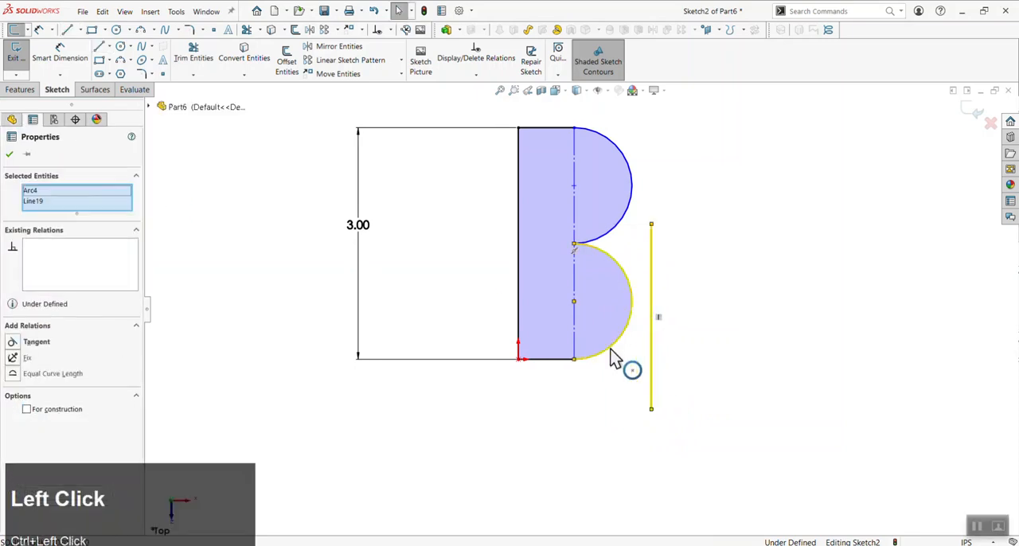
left_click(32, 342)
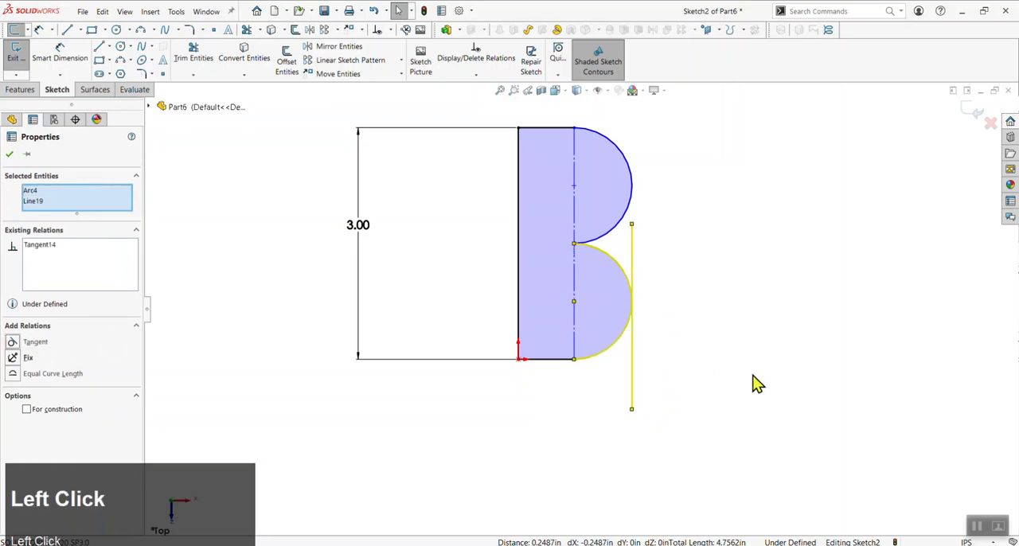
left_click(711, 378)
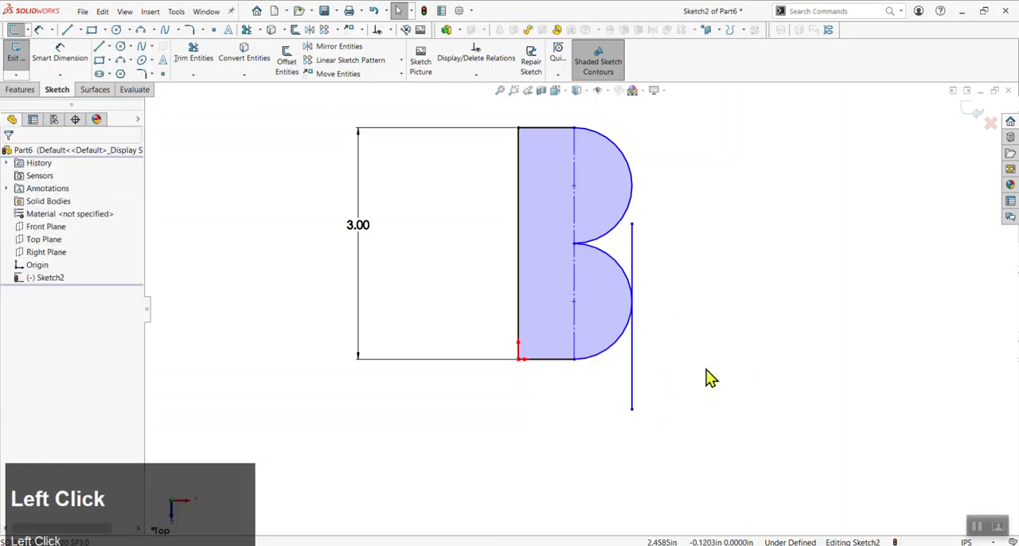
Convert the vertical line tangent to the lower arc into construction geometry
left_click(634, 248)
left_click(45, 356)
left_click(436, 456)
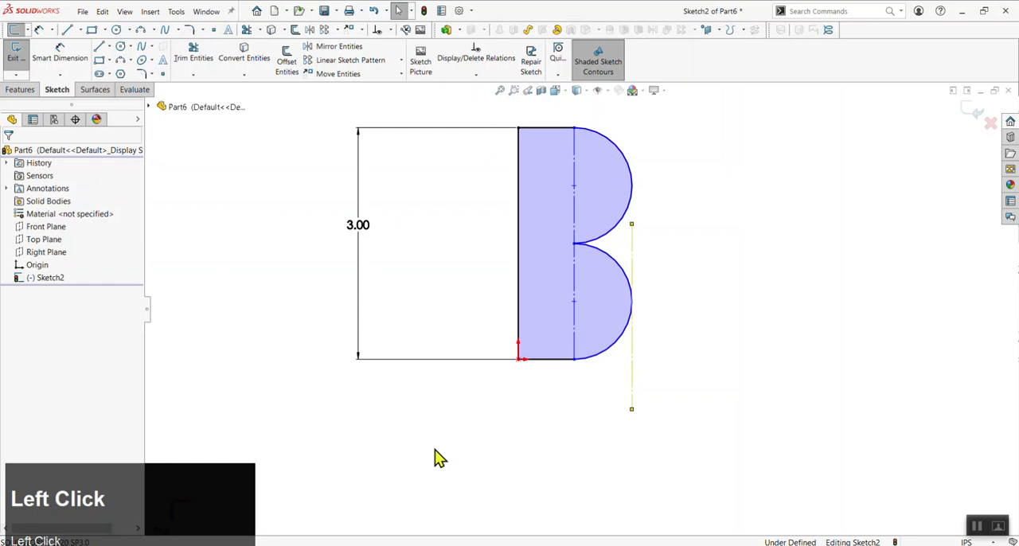
Dimension the profile's overall width from the left vertical line to the tangent construction line as 3 in
key("d")
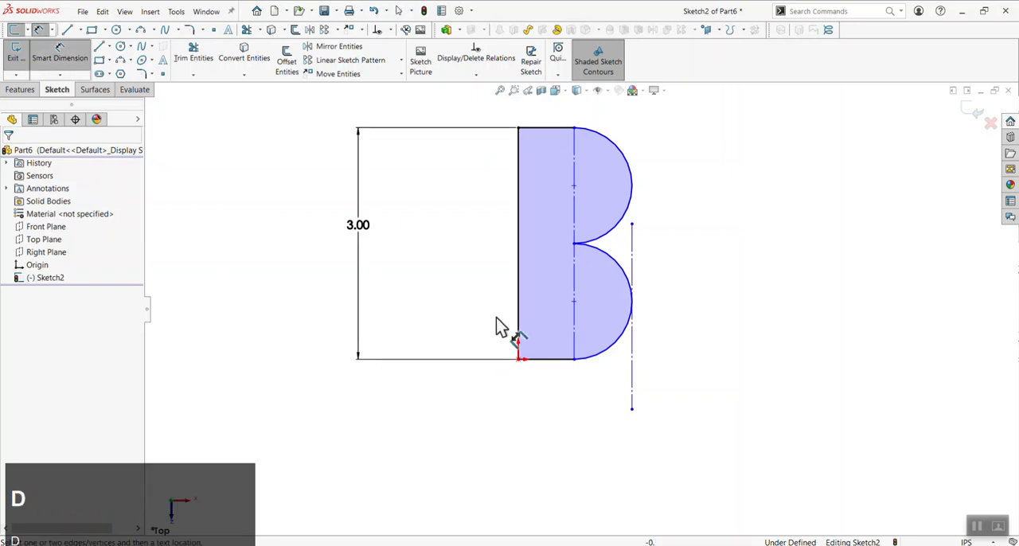
left_click(516, 304)
left_click(632, 378)
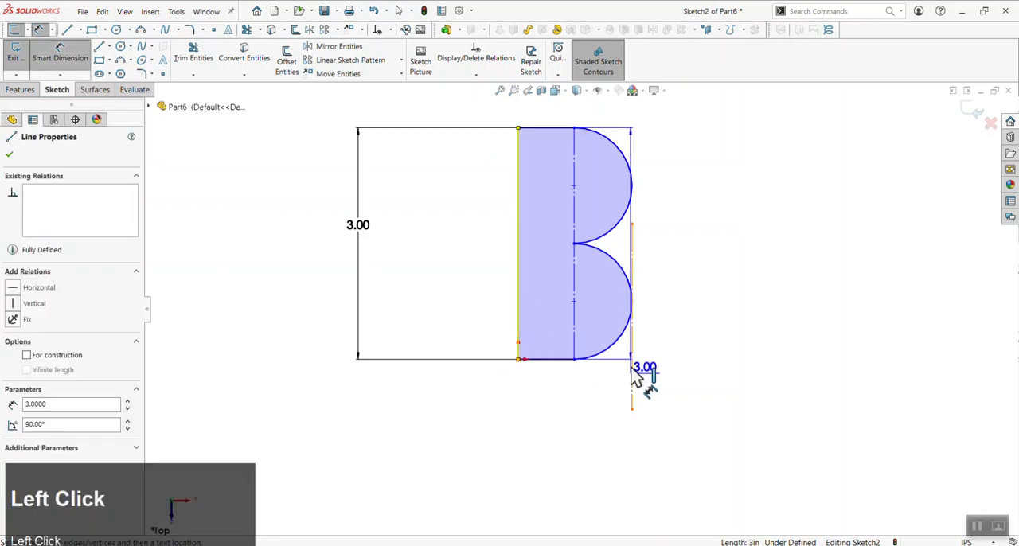
left_click(542, 408)
left_click(547, 389)
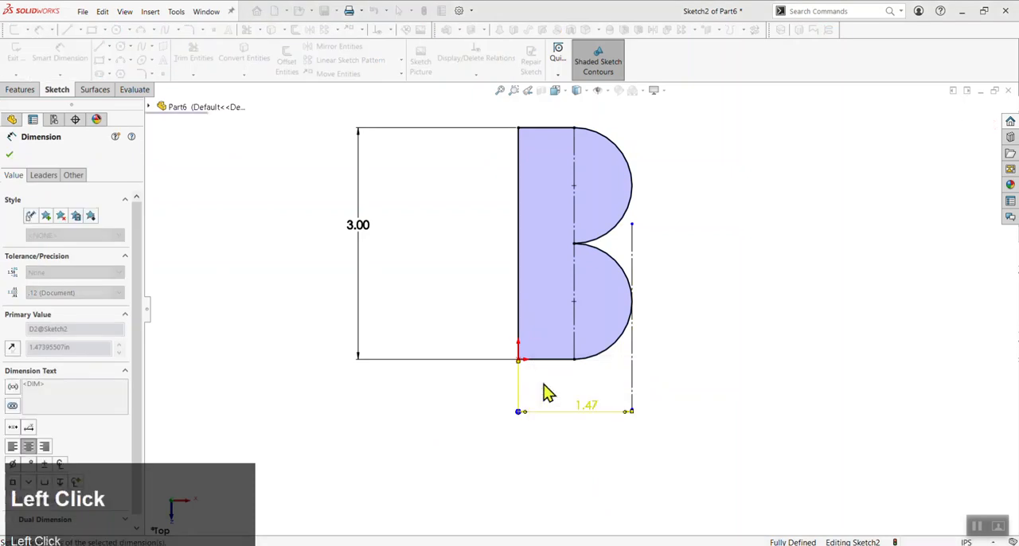
scroll(638, 375, "up", 2)
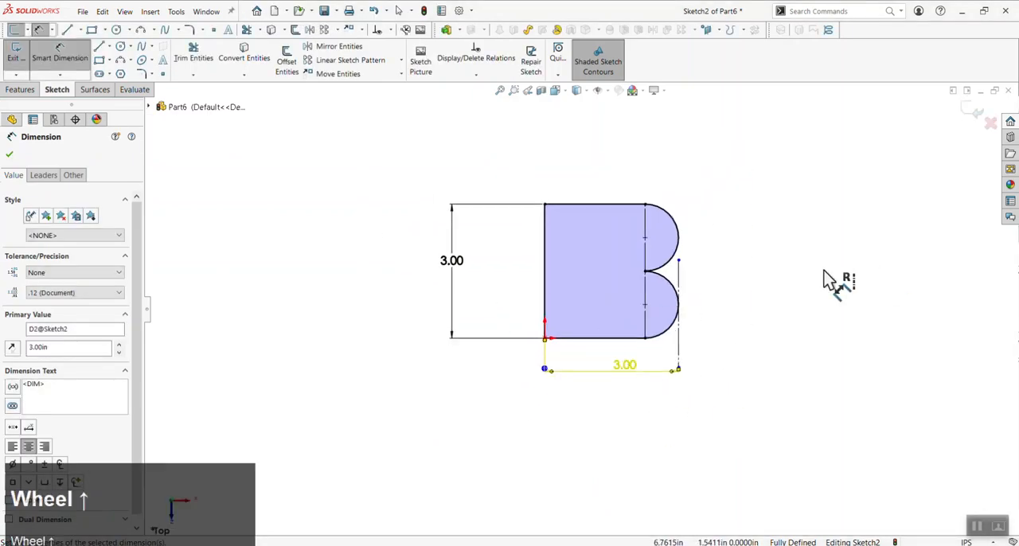